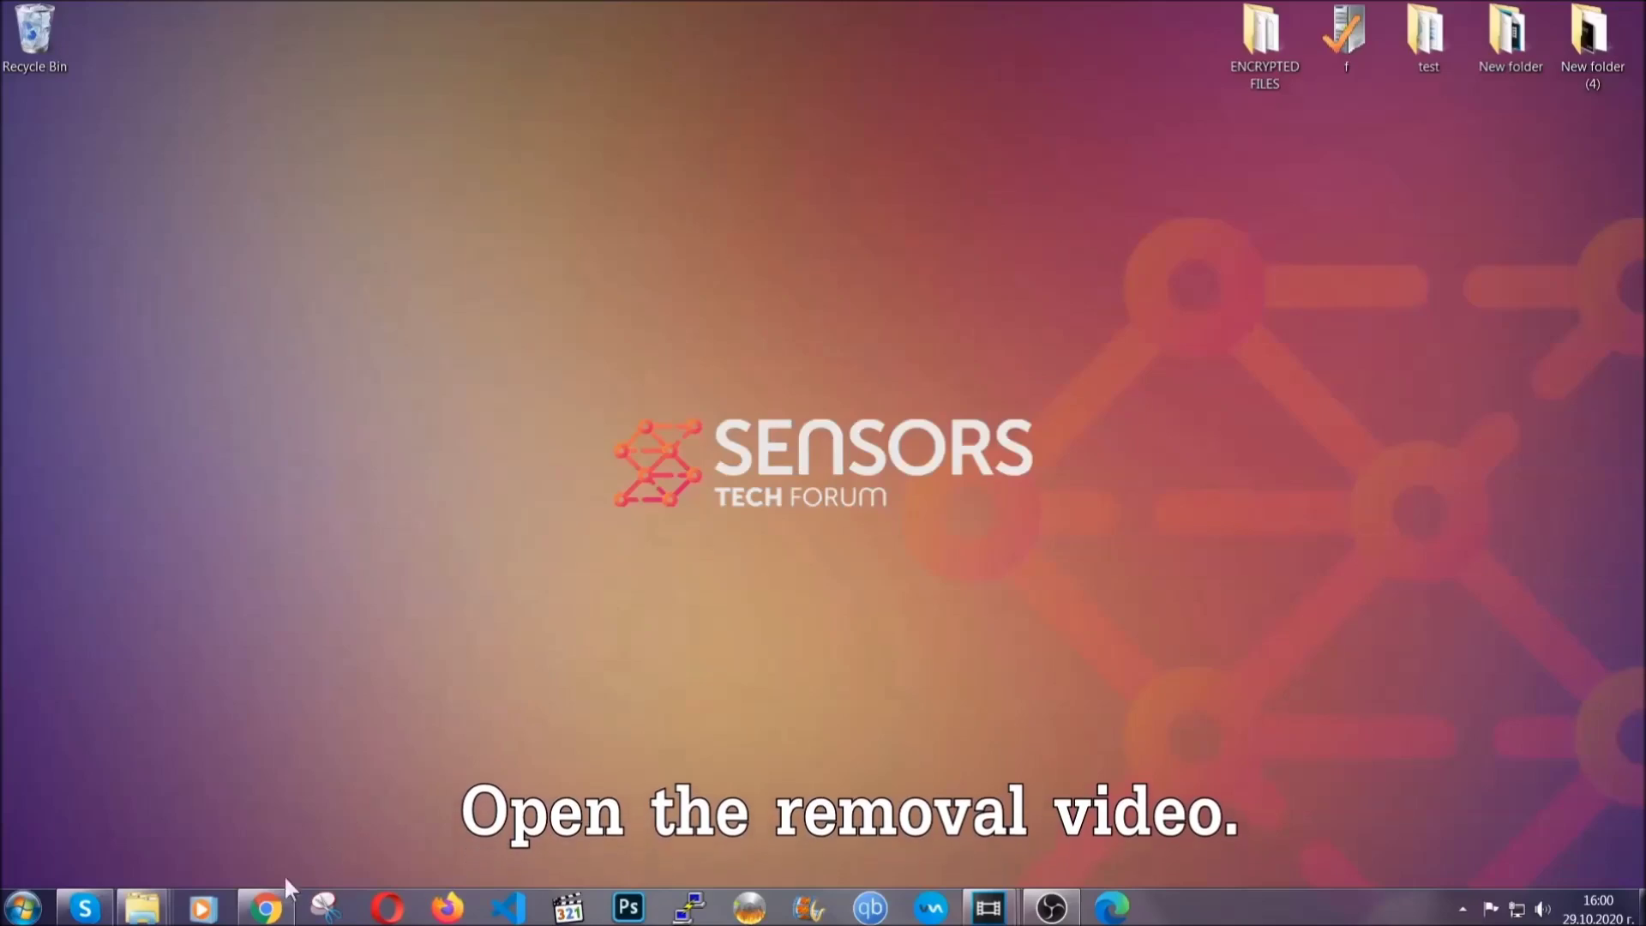
Step: In Chrome, follow the Full Removal Guide link in the video description to get SpyHunter-Installer.exe
click(267, 907)
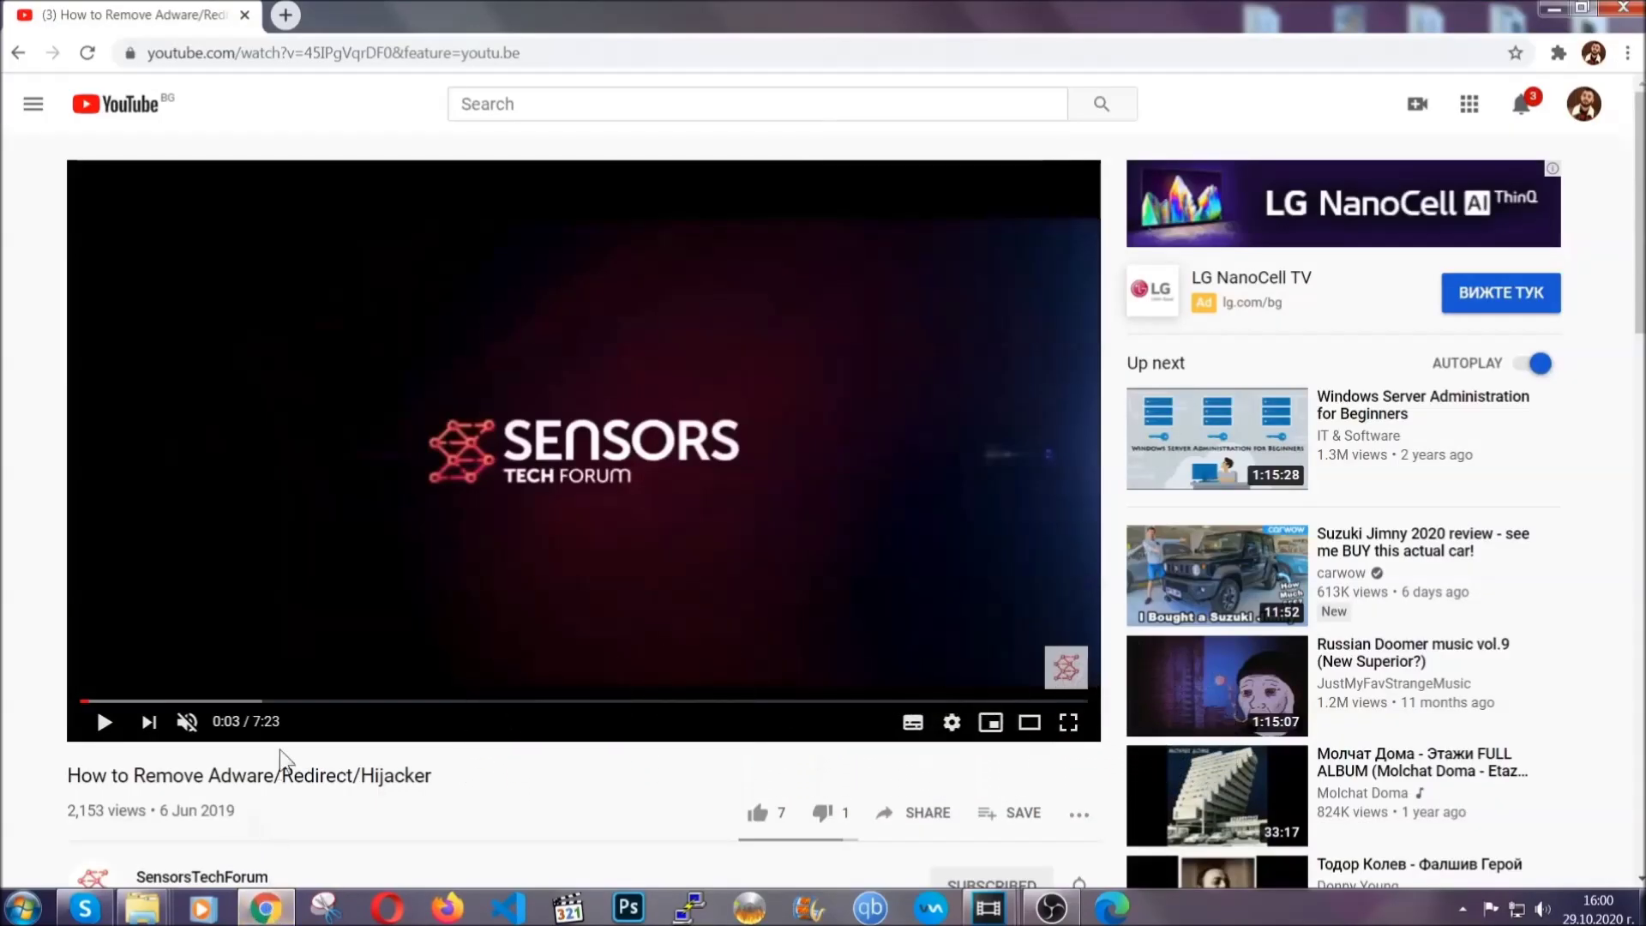
scroll(330, 604, down, 5)
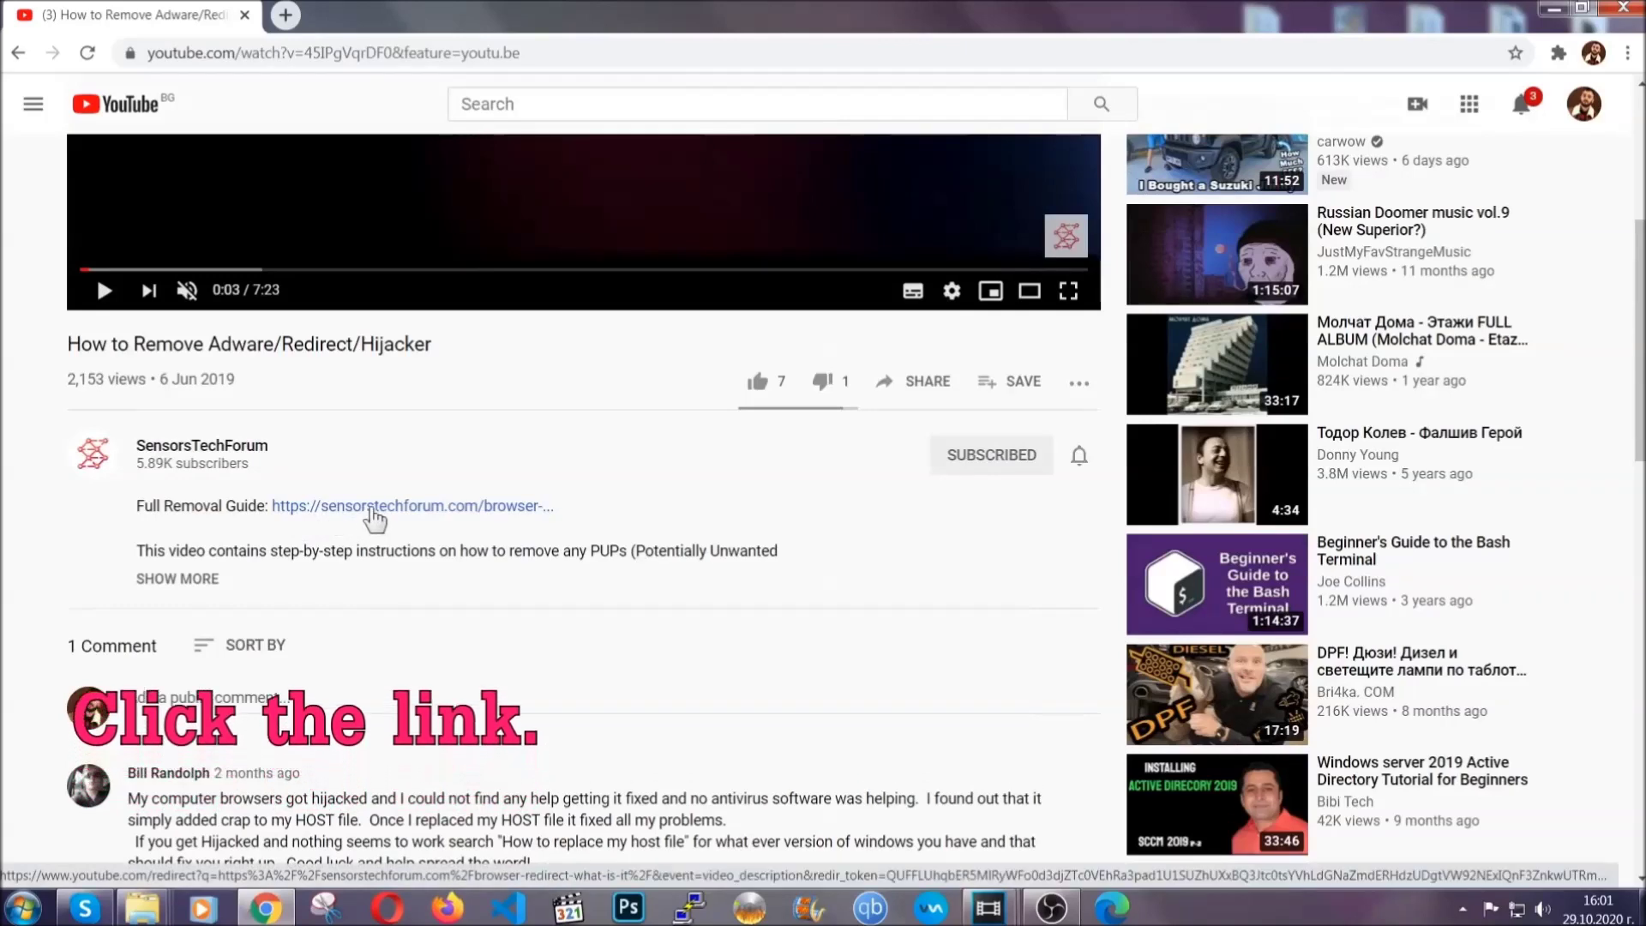
click(374, 508)
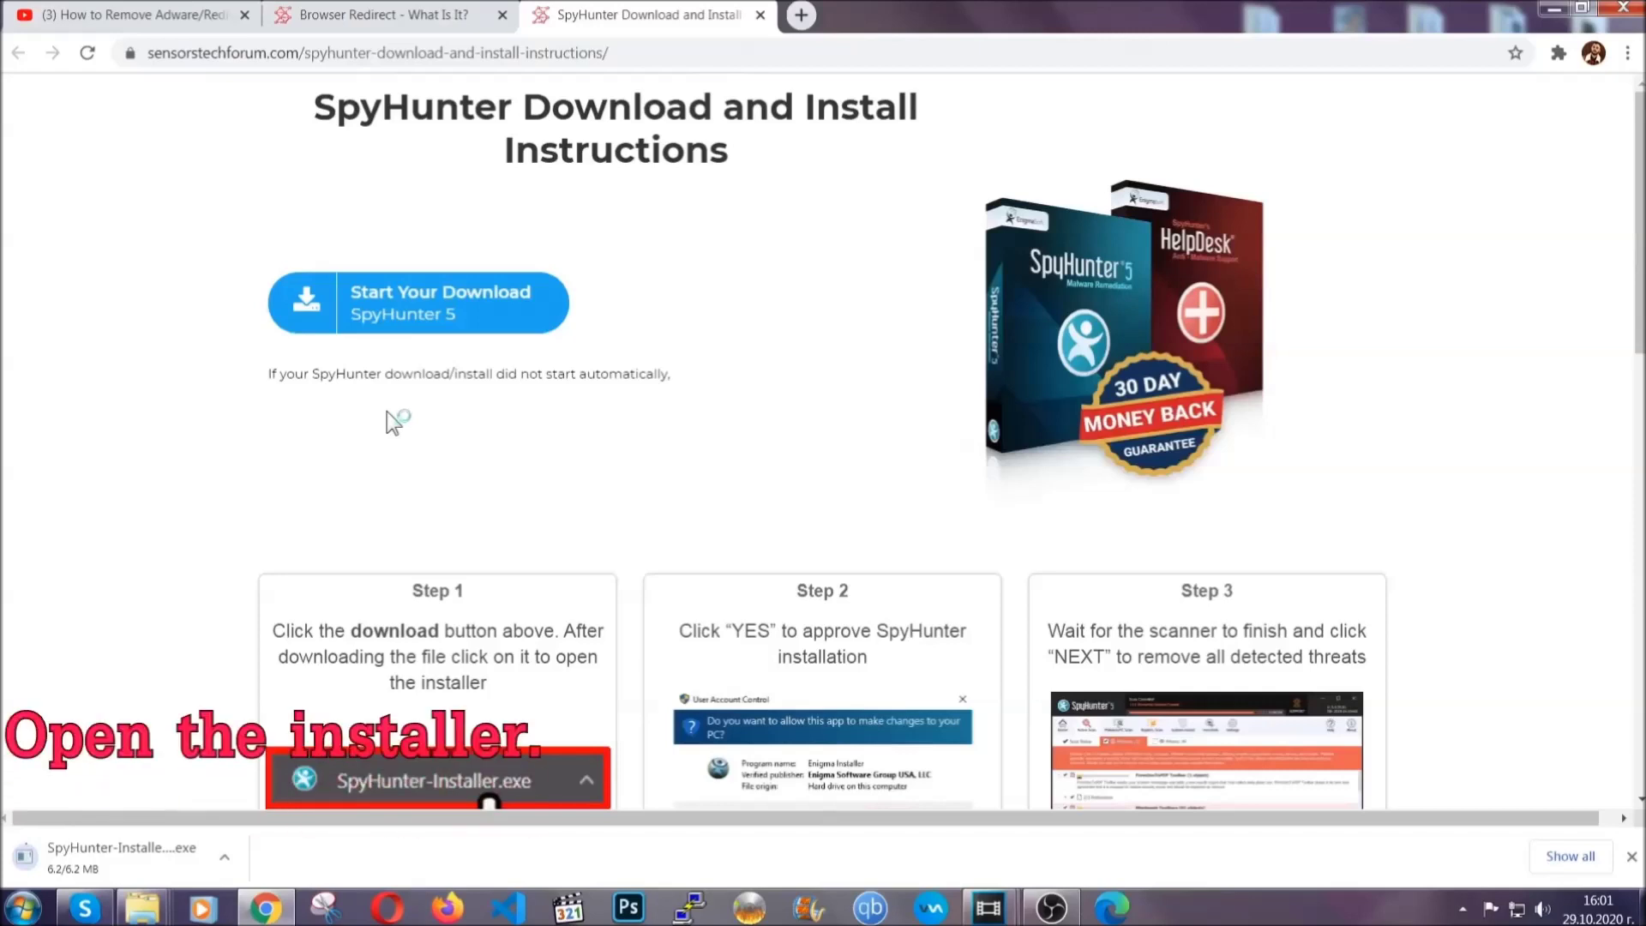
Step: Run SpyHunter-Installer.exe and install SpyHunter 5 in English, accepting the EULA and Privacy Policy
click(101, 860)
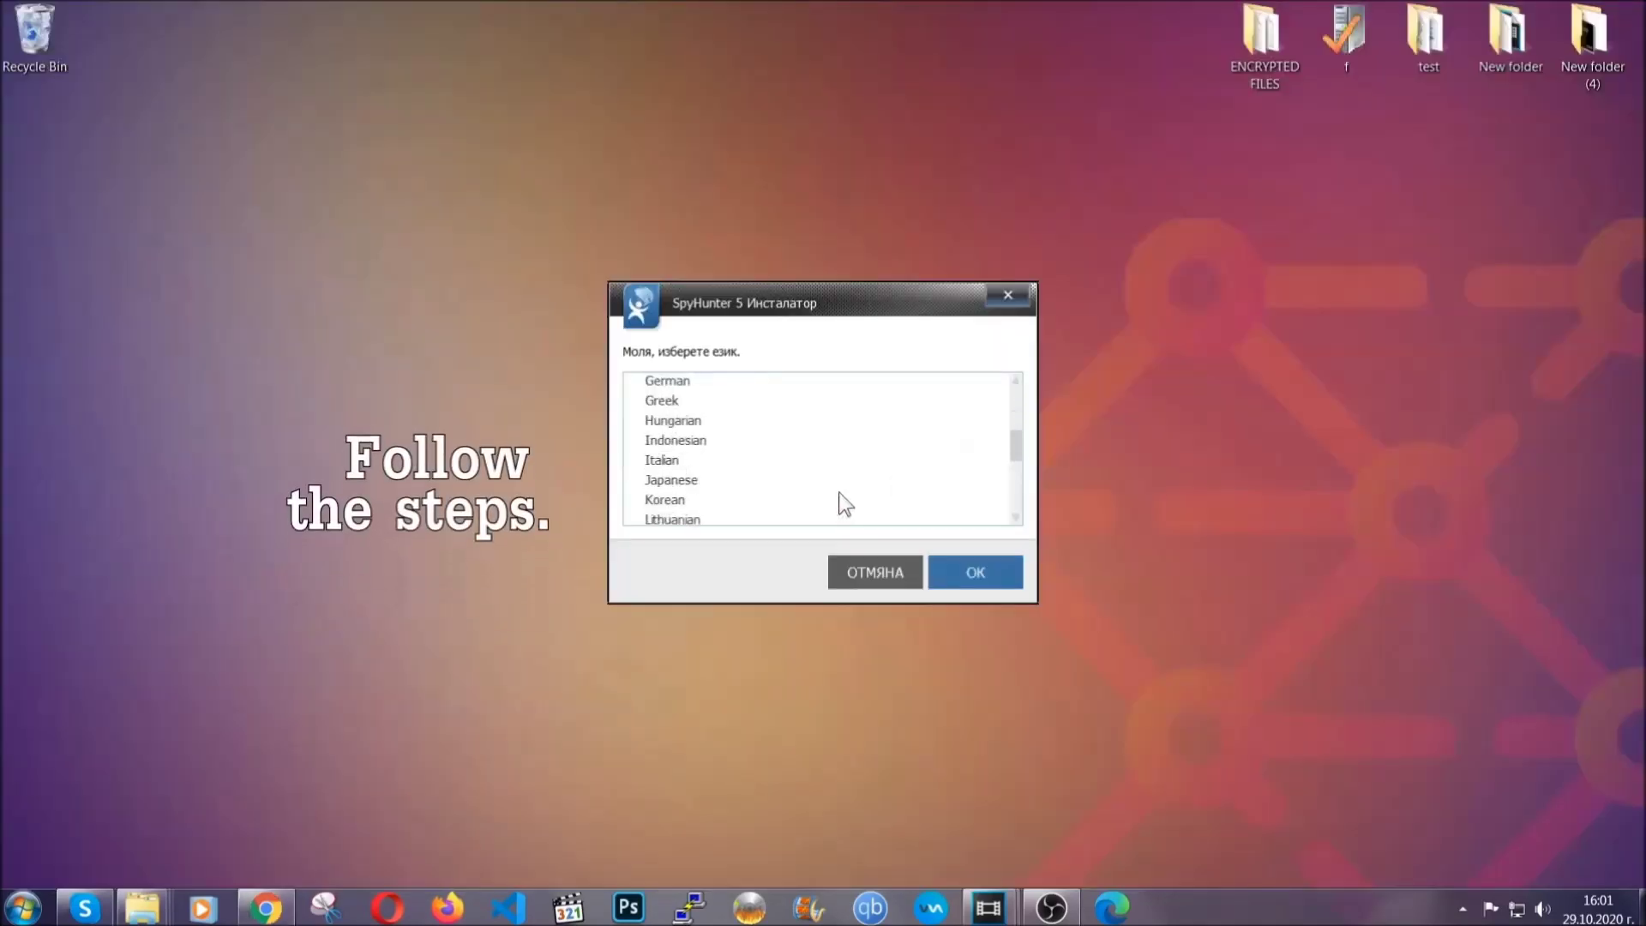
scroll(784, 491, down, 2)
scroll(838, 514, up, 4)
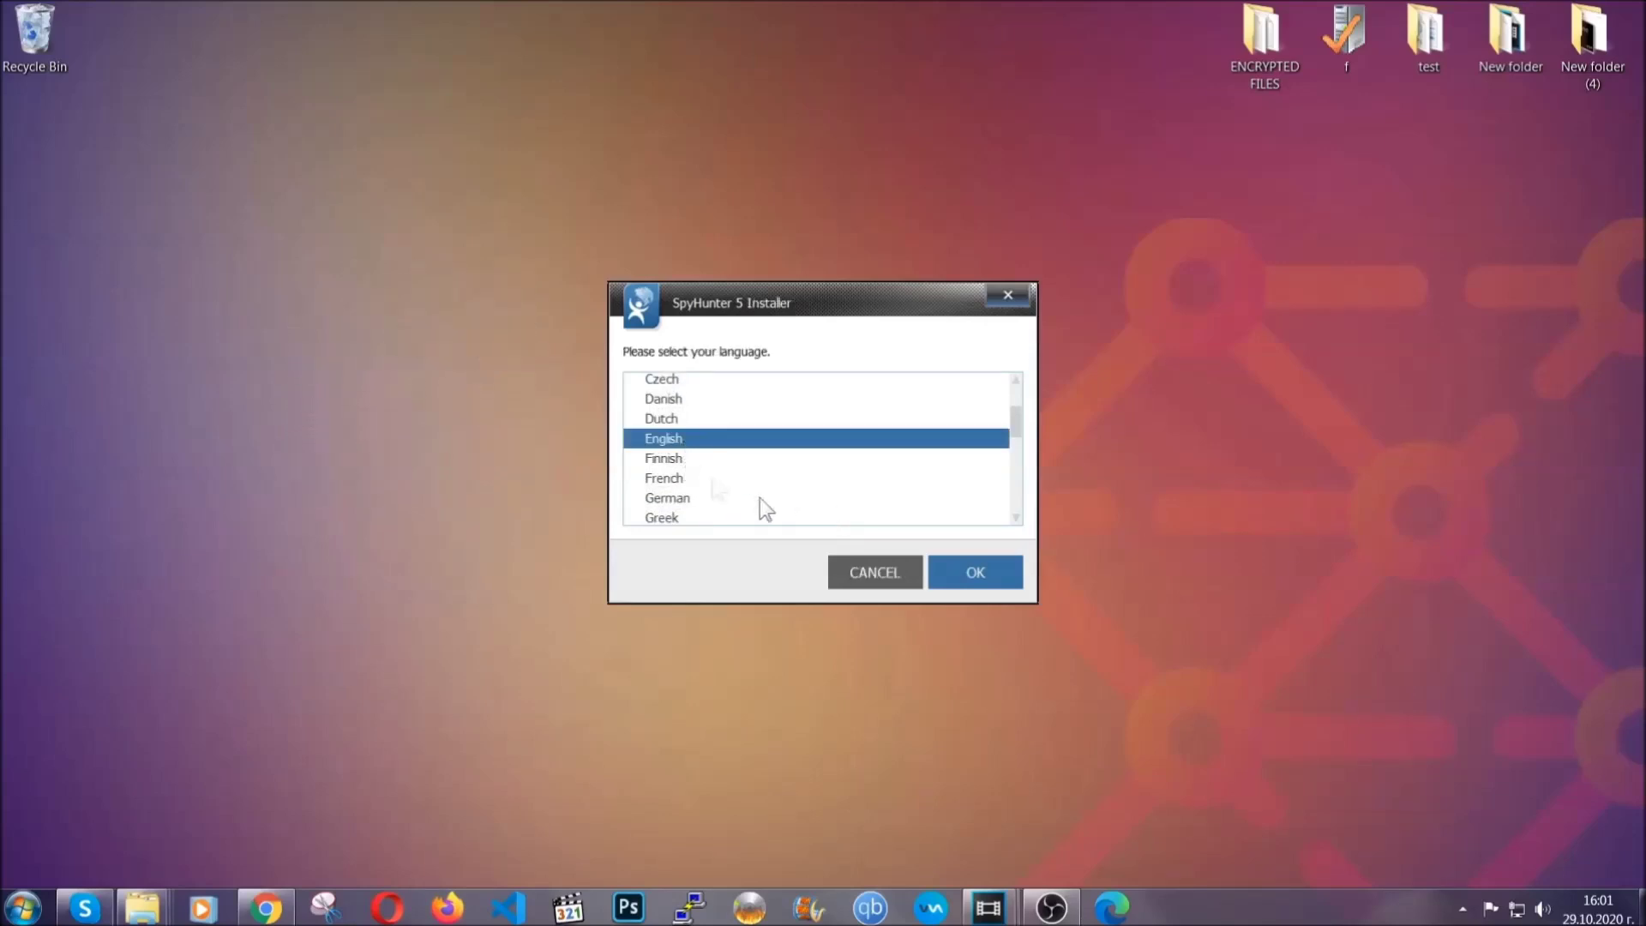
click(960, 571)
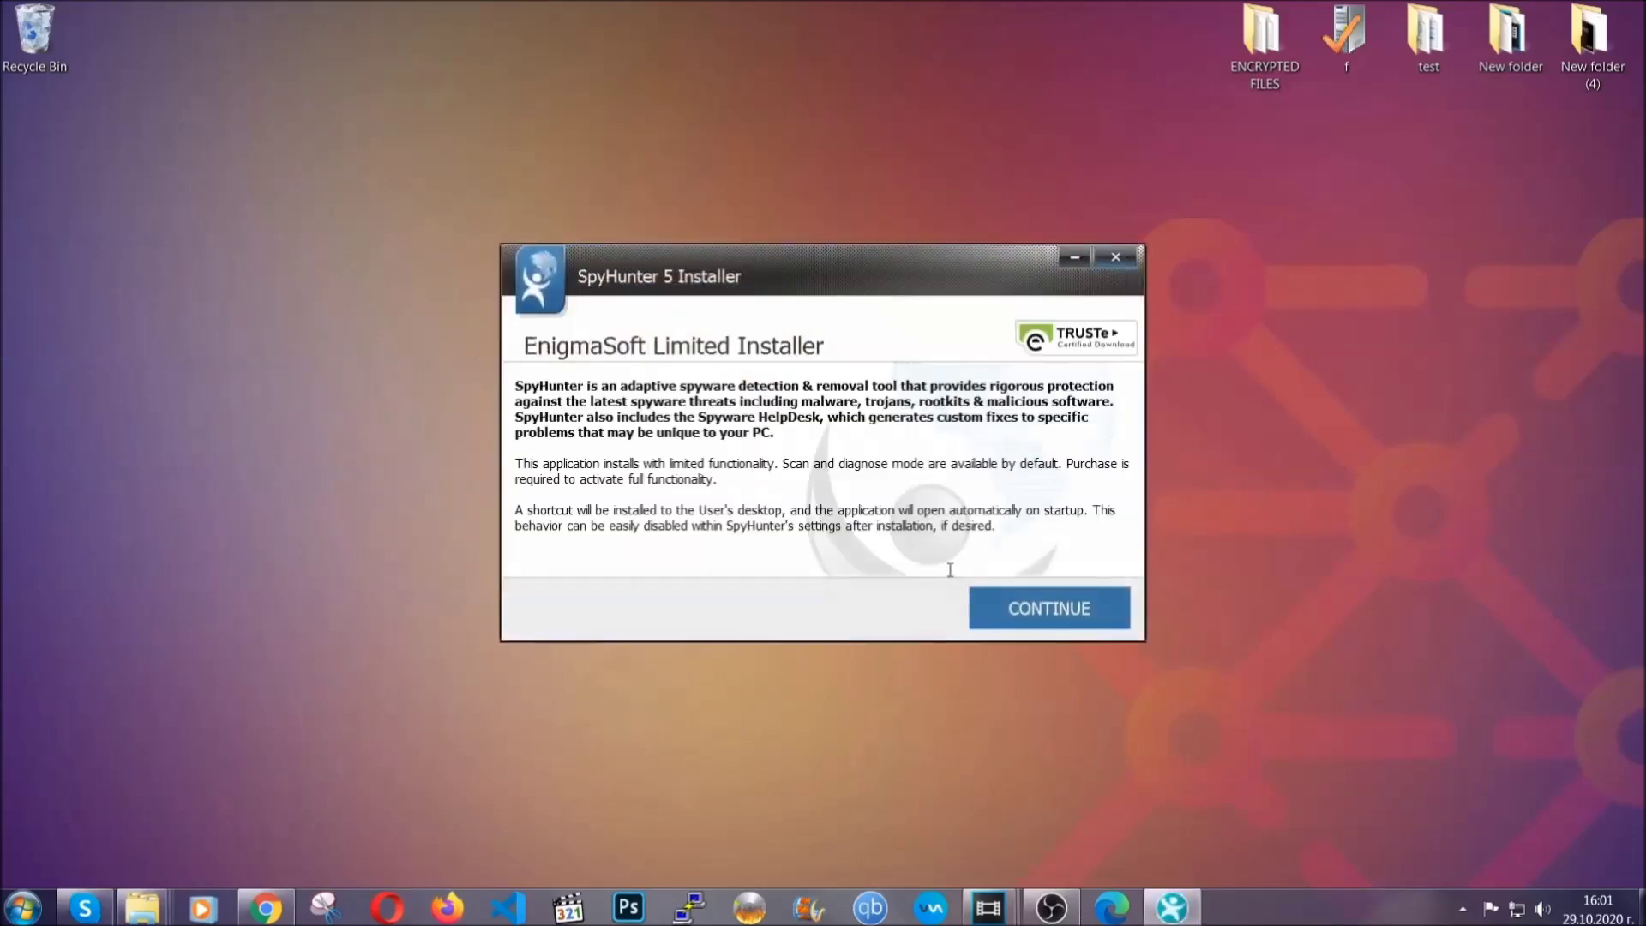
click(990, 600)
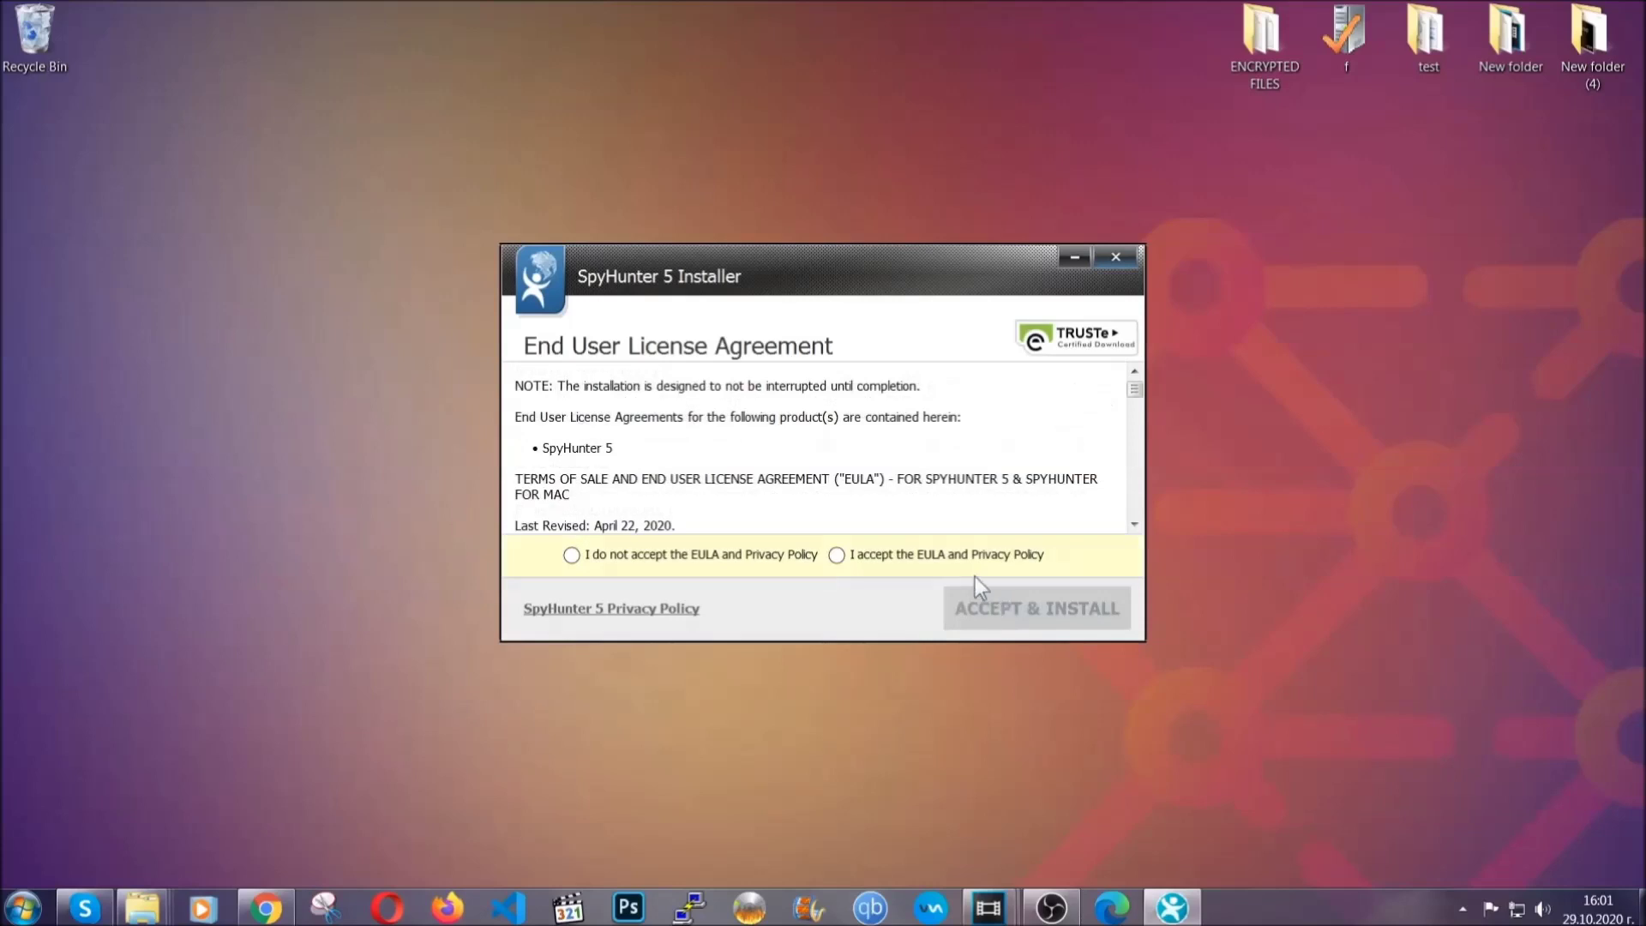
click(965, 555)
click(996, 607)
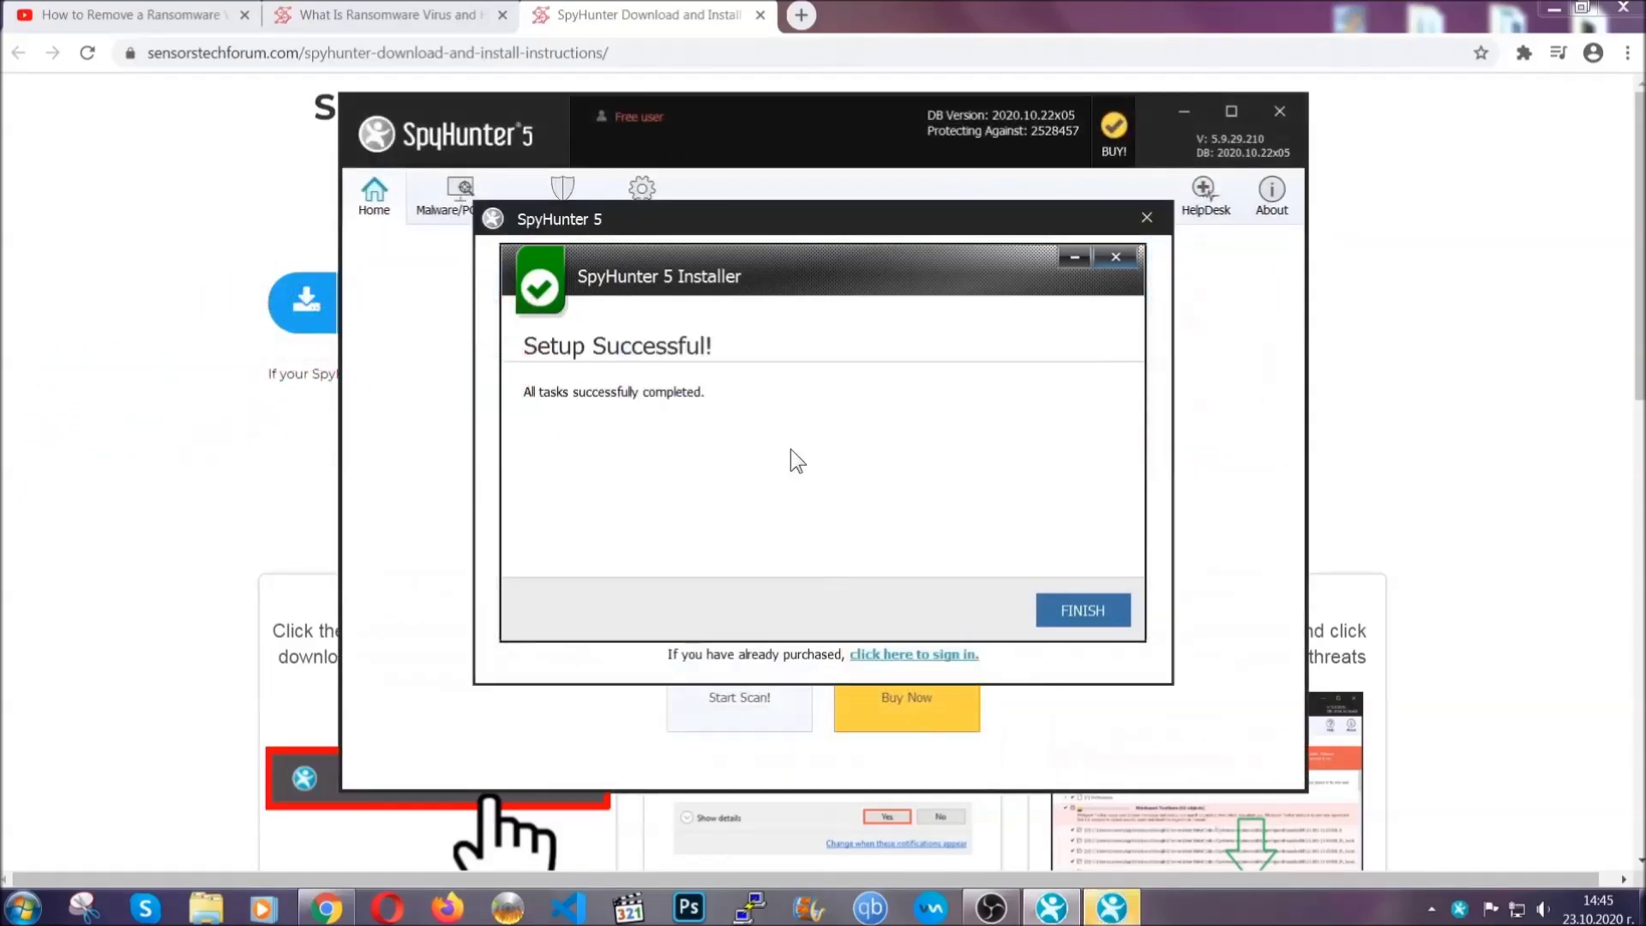
click(1055, 612)
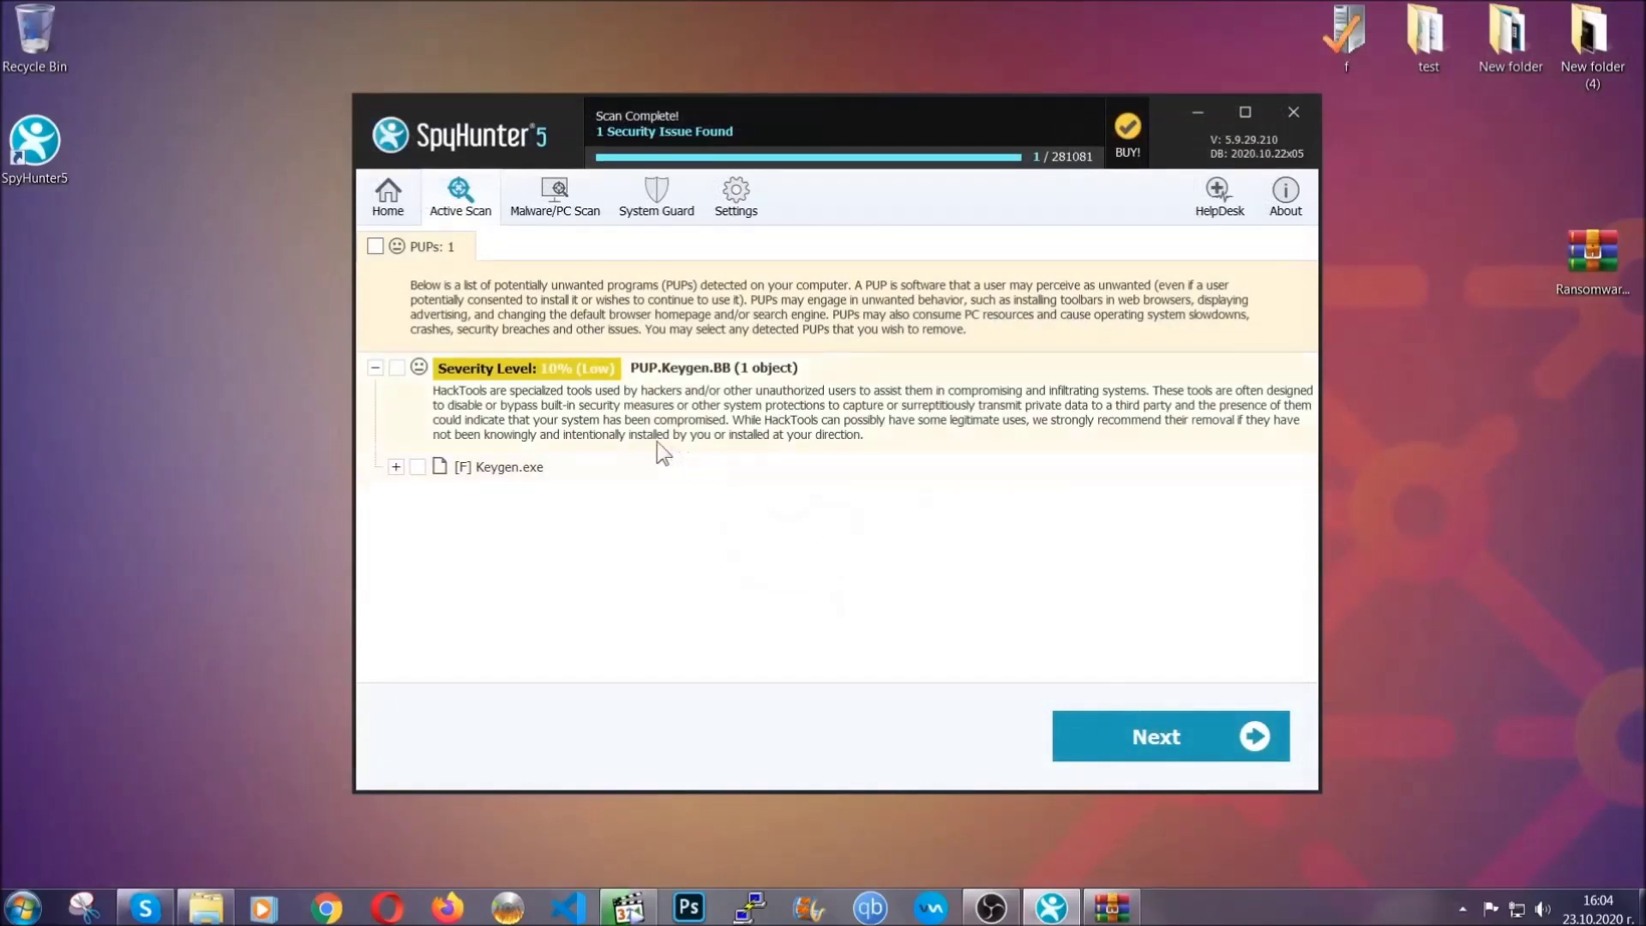
Step: After the scan, tick the PUPs checkbox to select PUP.Keygen.BB (Keygen.exe) for removal
click(375, 247)
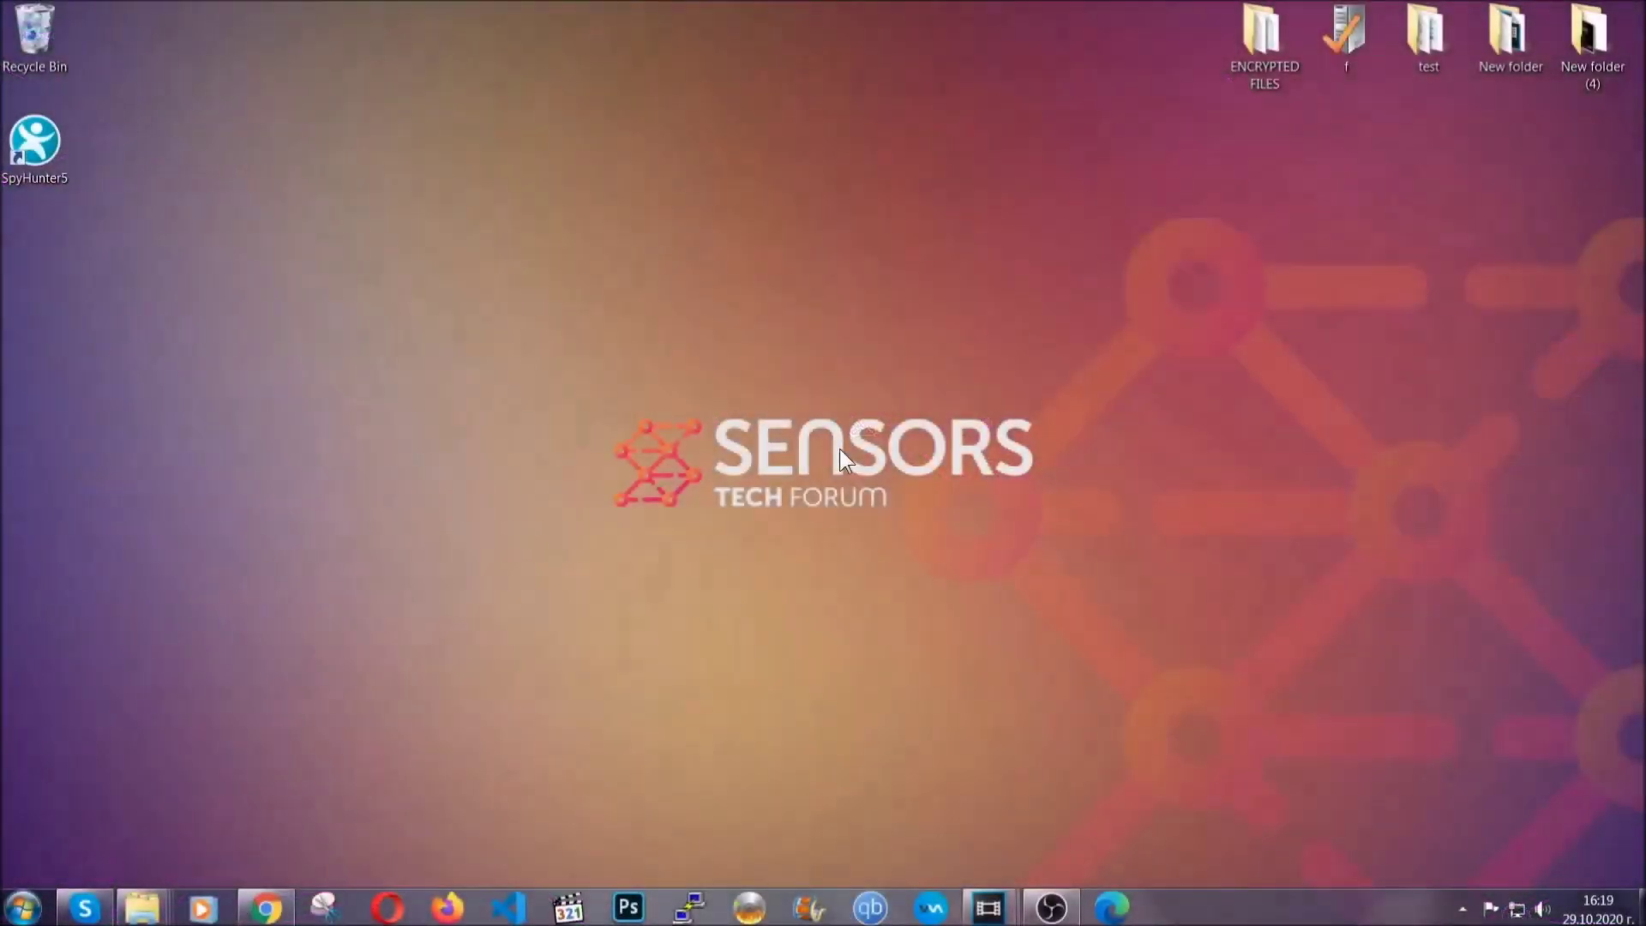
Step: Run APPWIZ.CPL and uninstall SUSPICIOUS PROGRAM, confirming and dismissing the success notice
key(super+r)
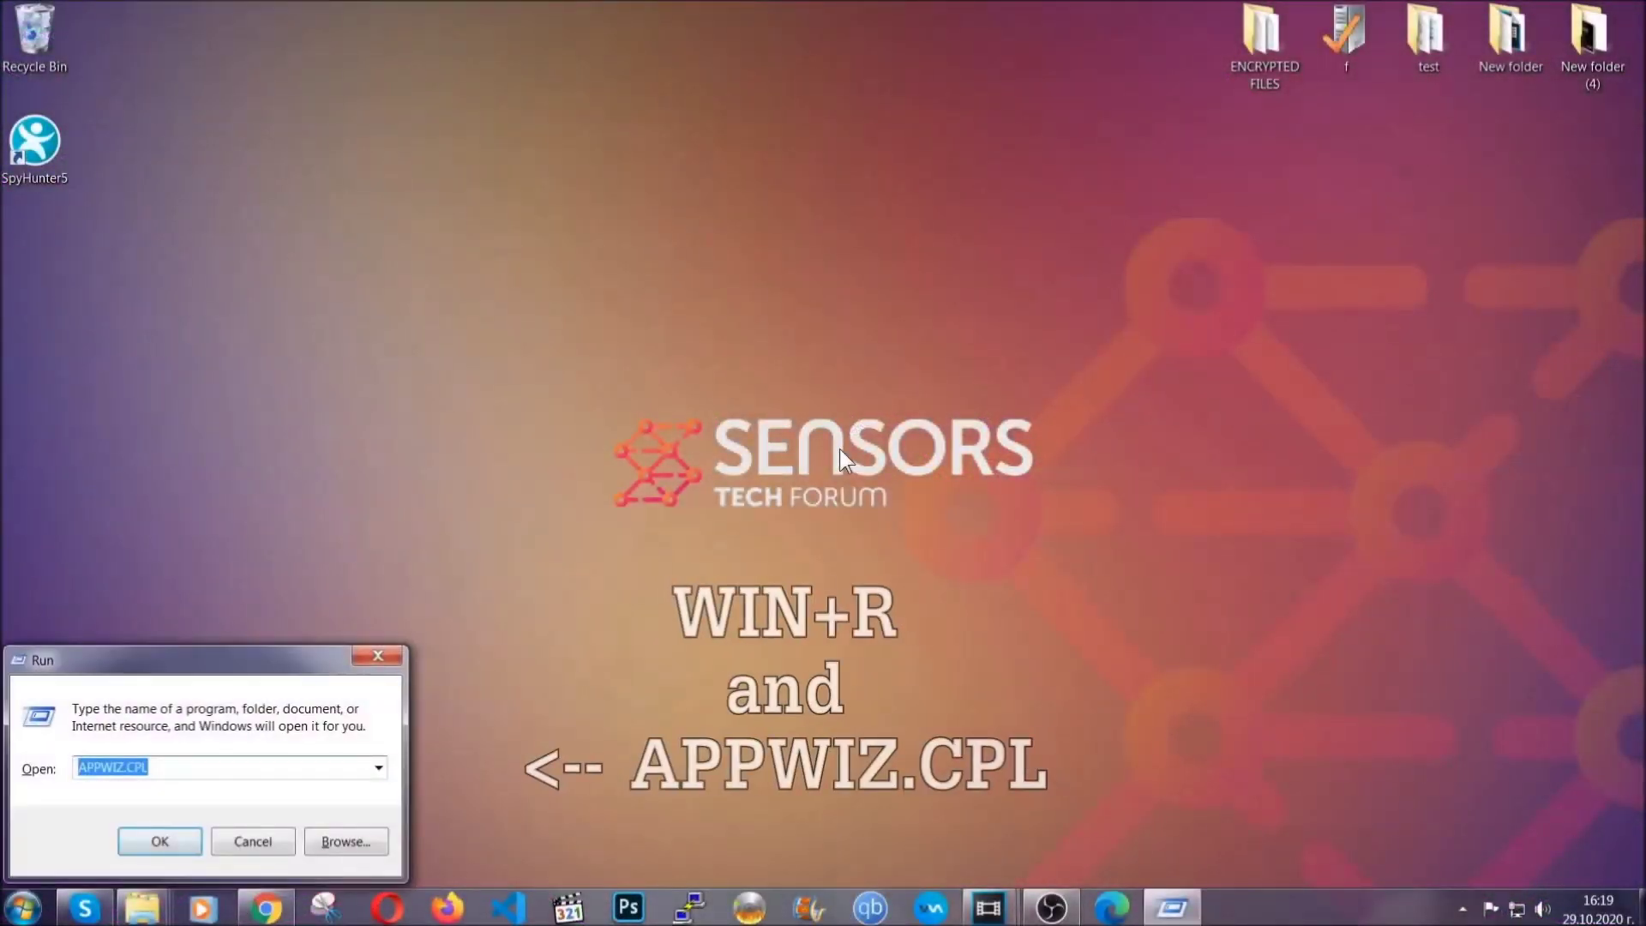
click(169, 769)
drag(169, 769, 39, 776)
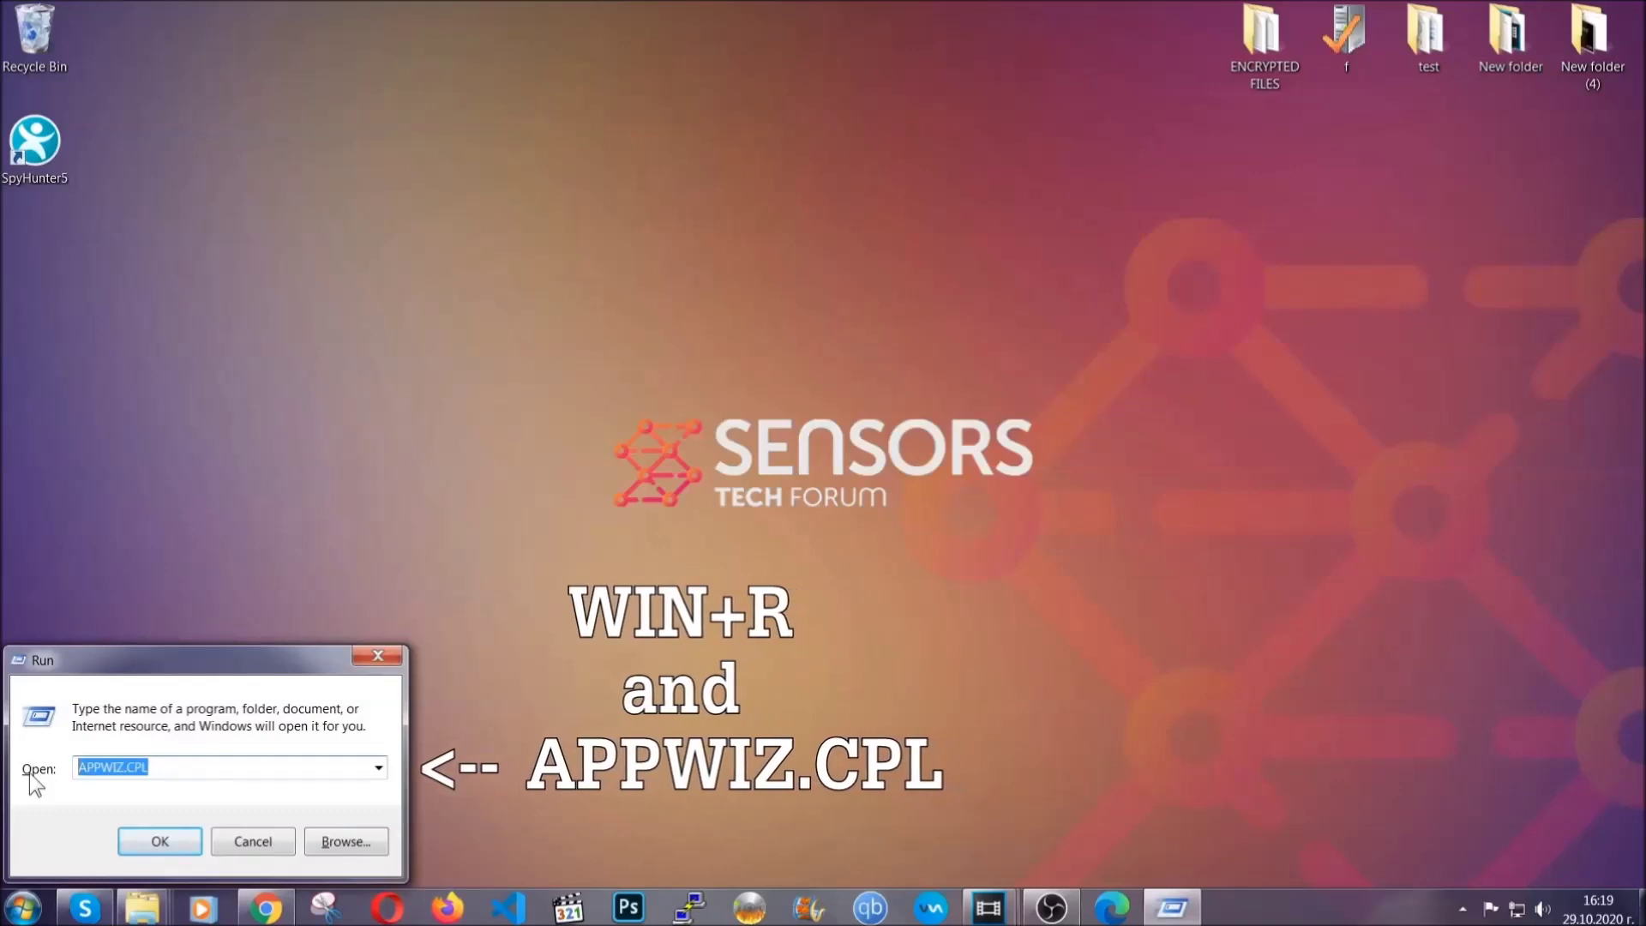
click(160, 839)
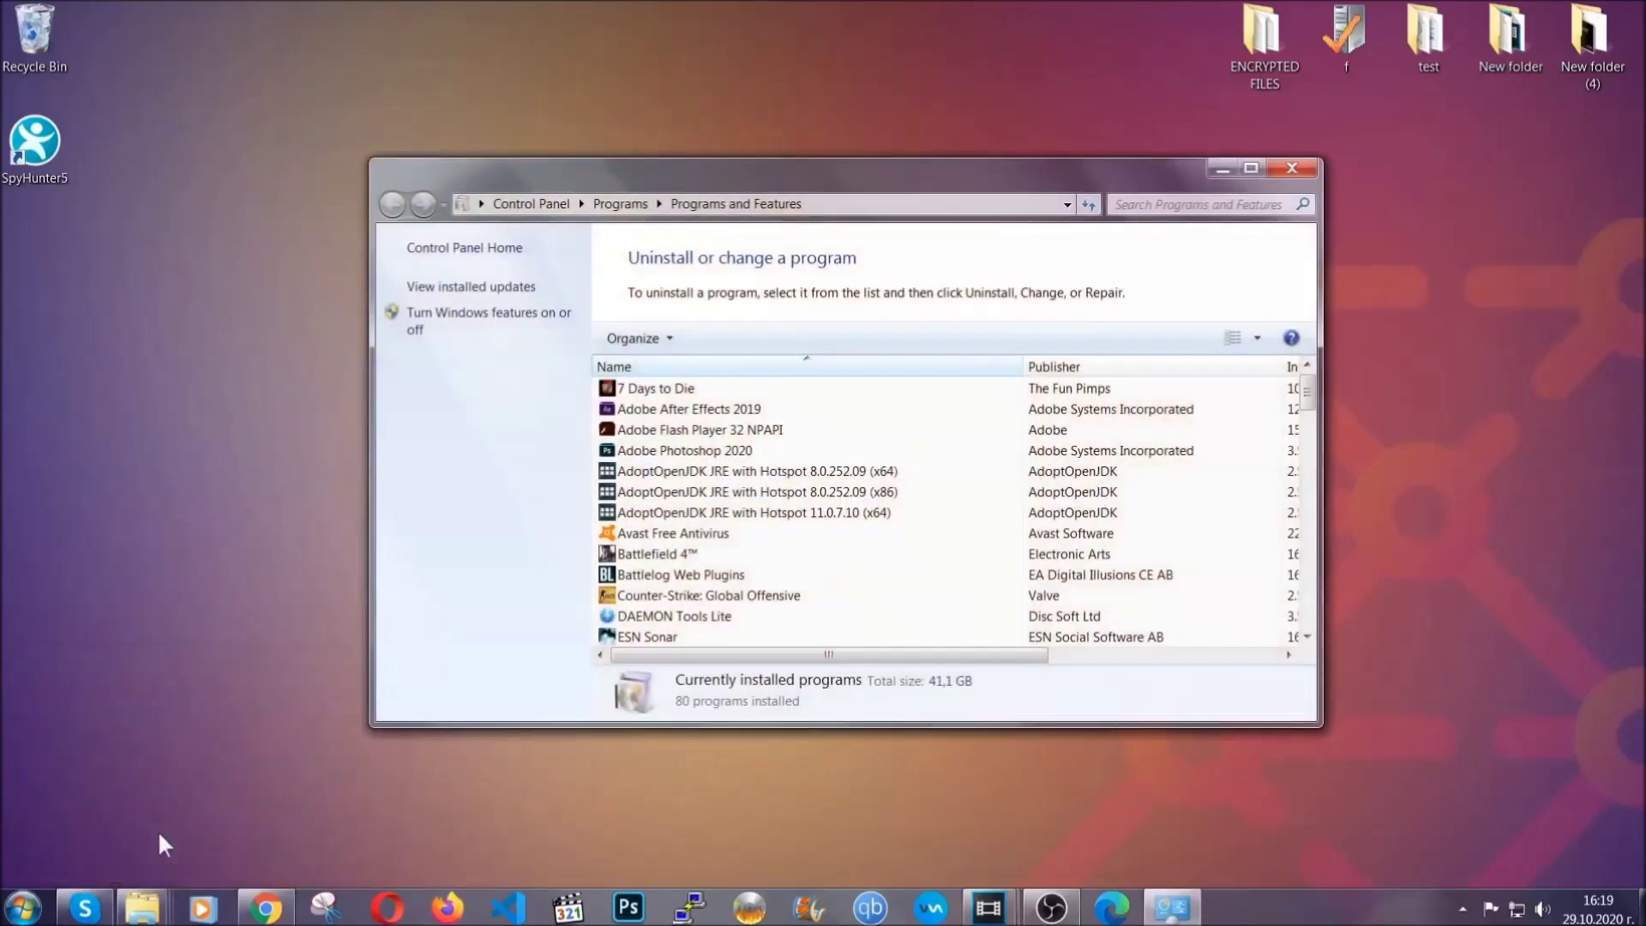
scroll(873, 468, down, 20)
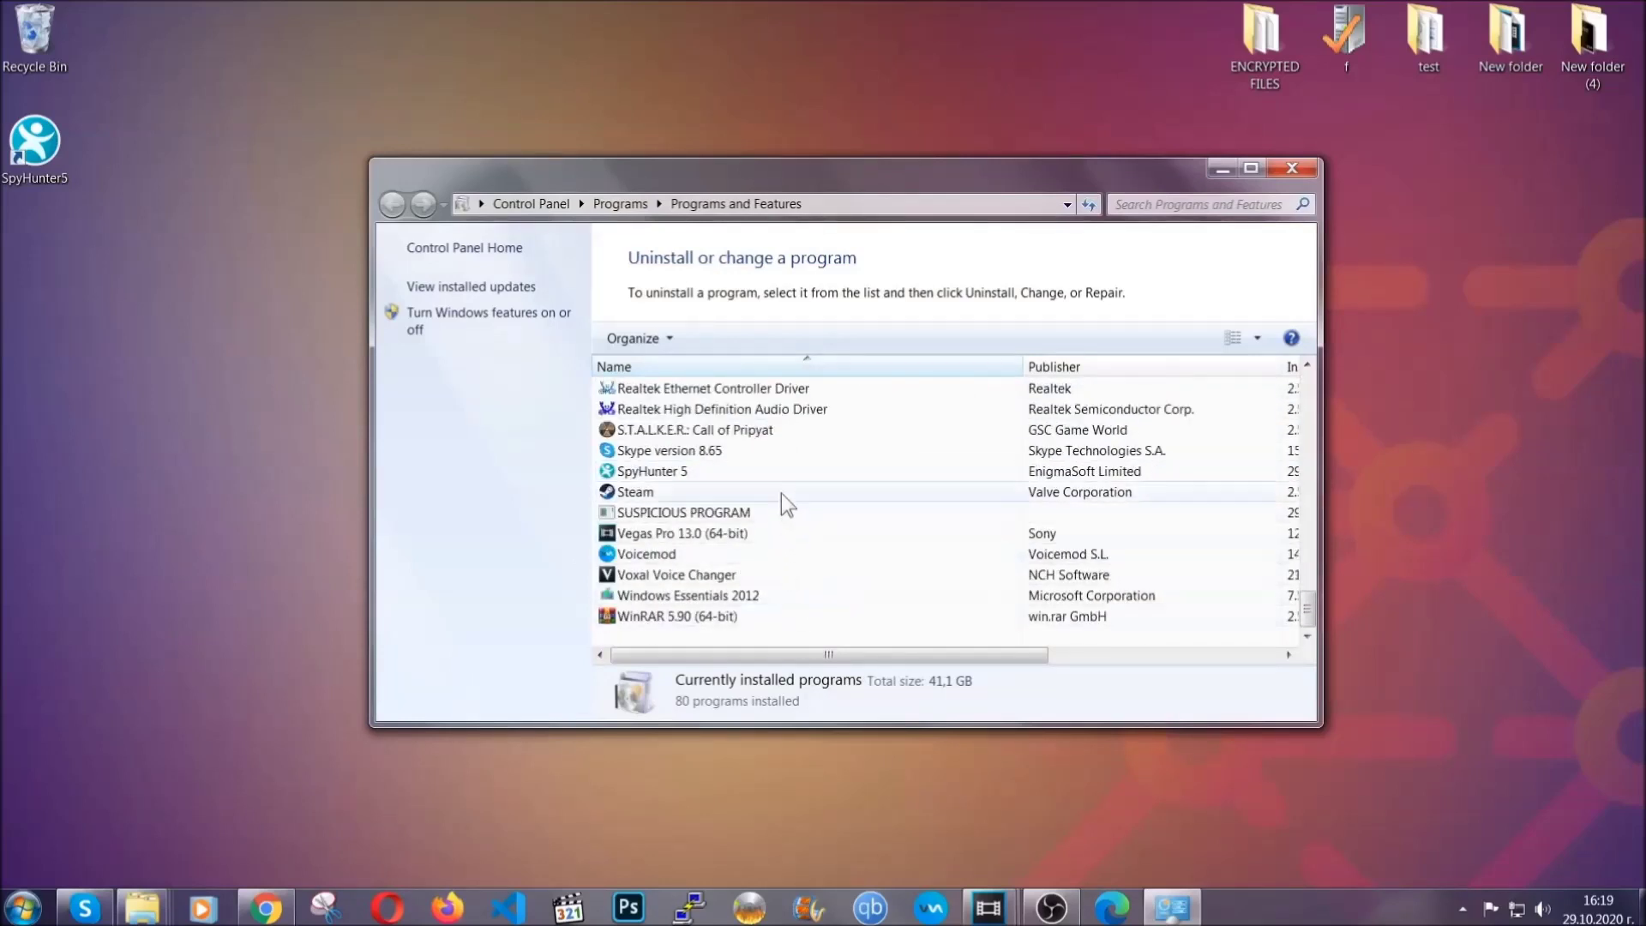
click(711, 513)
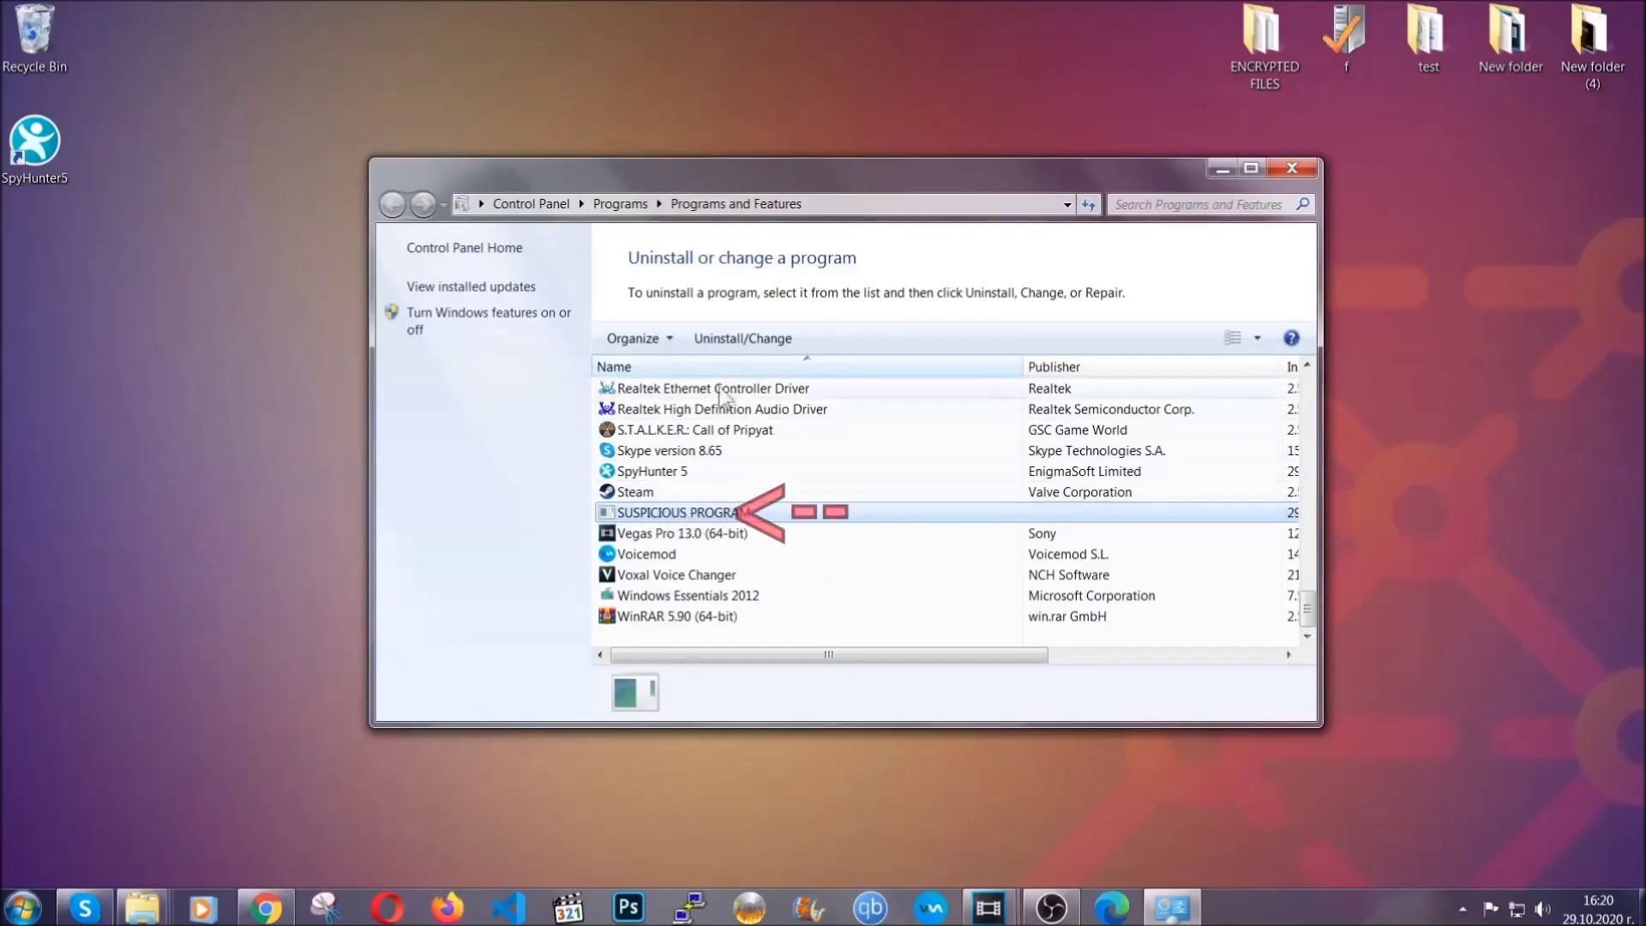
click(729, 339)
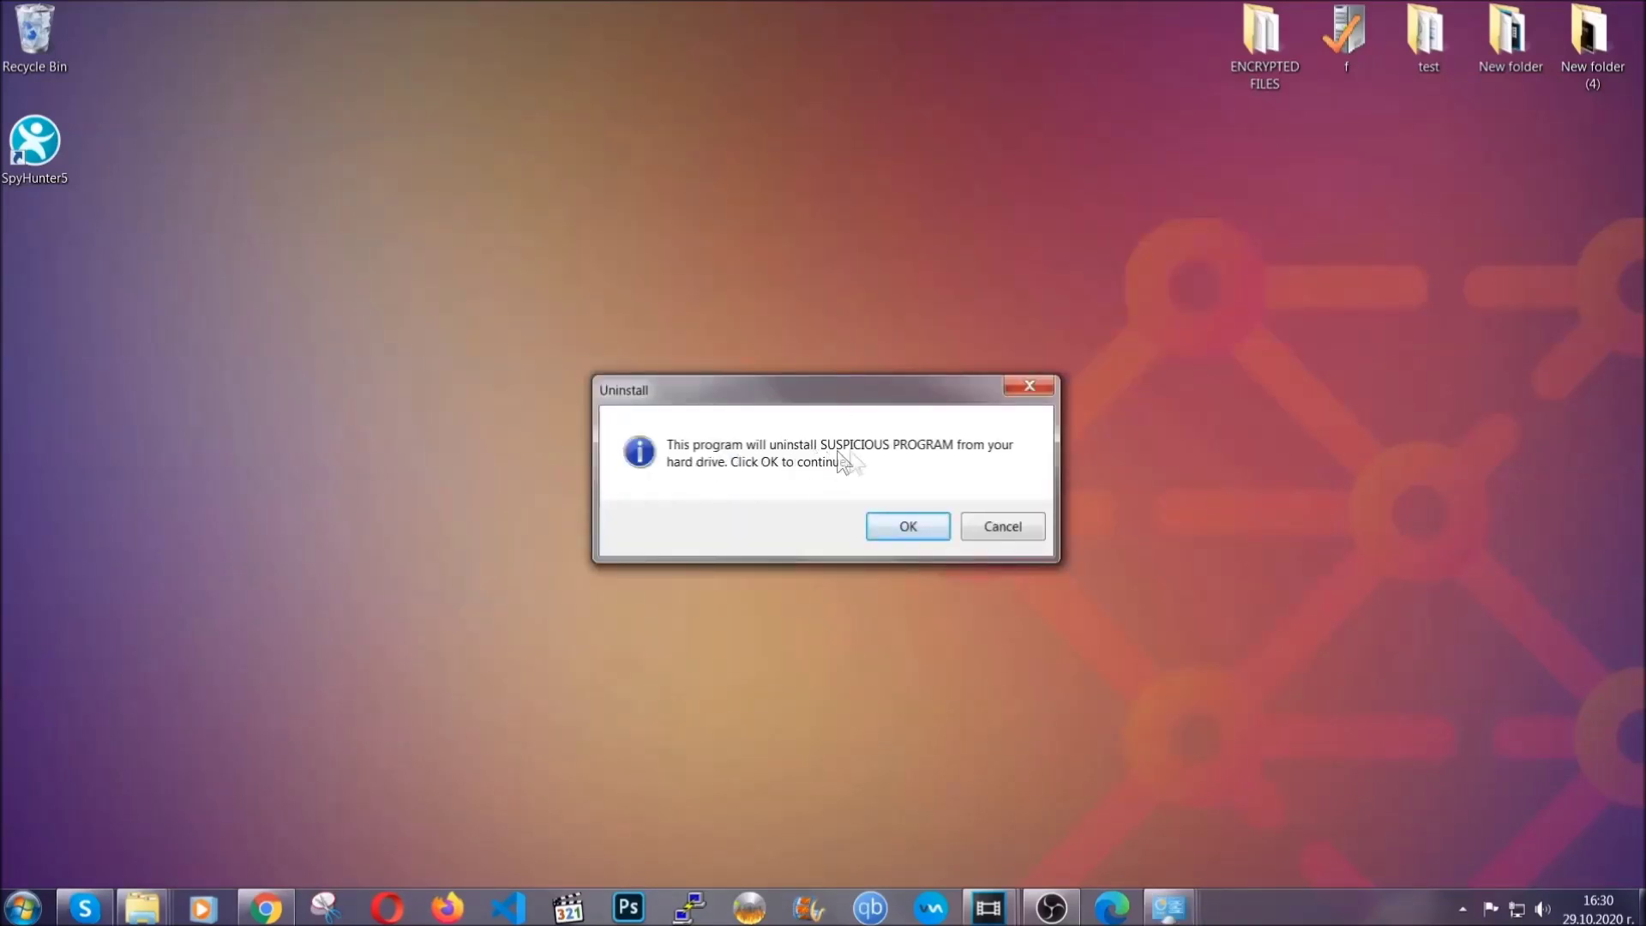
click(899, 527)
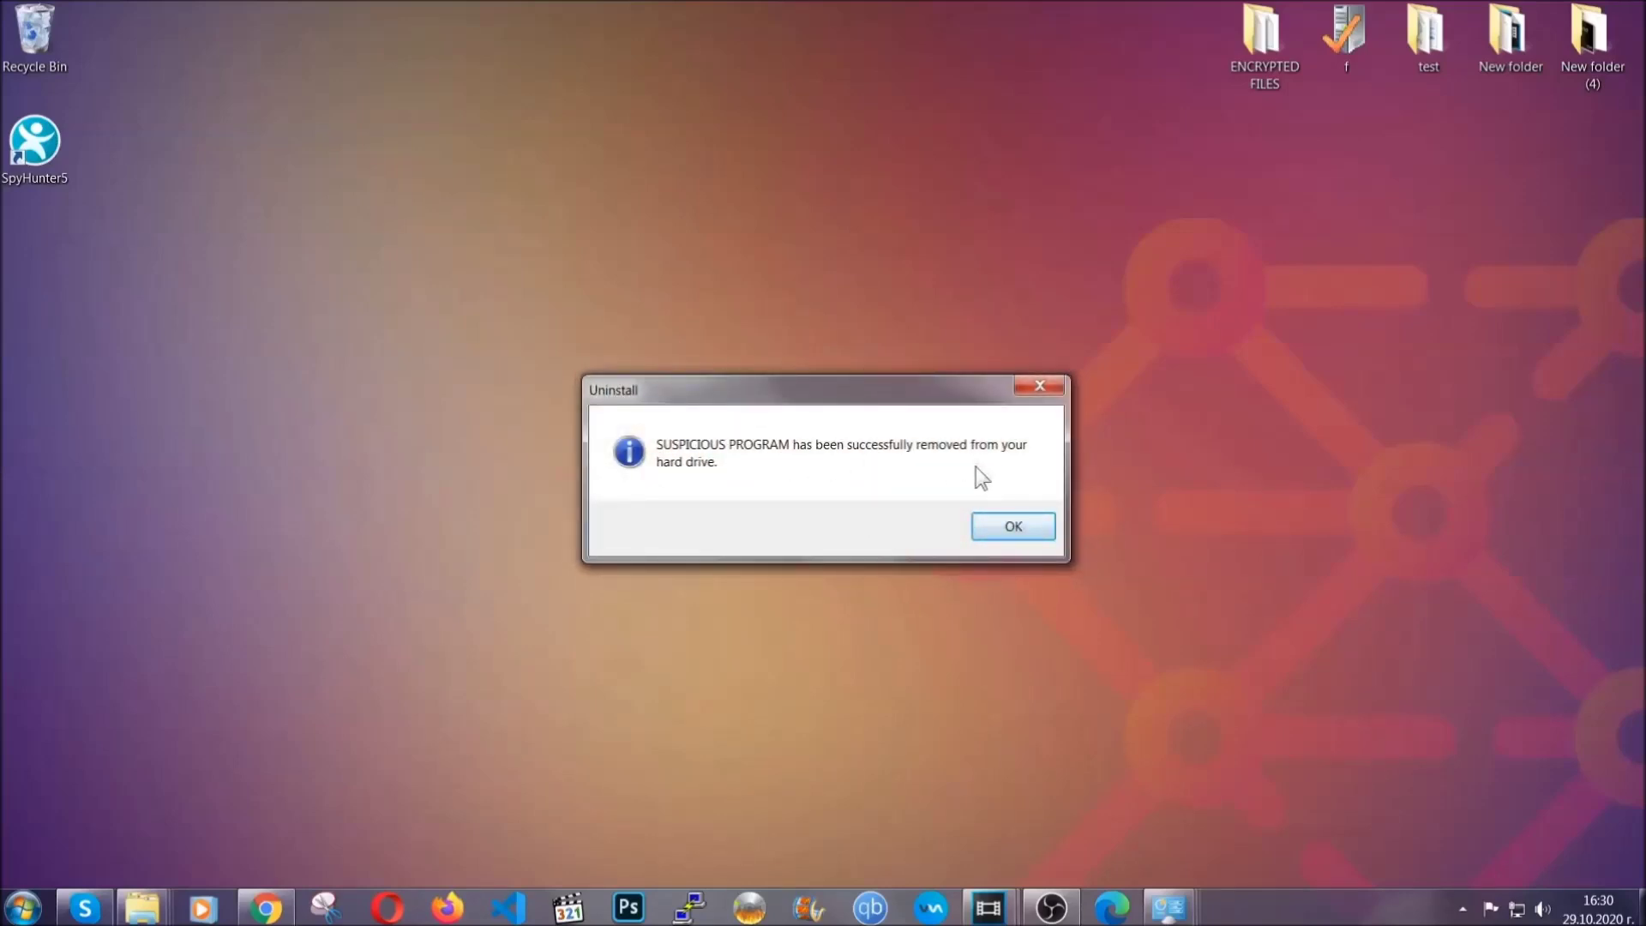
click(990, 522)
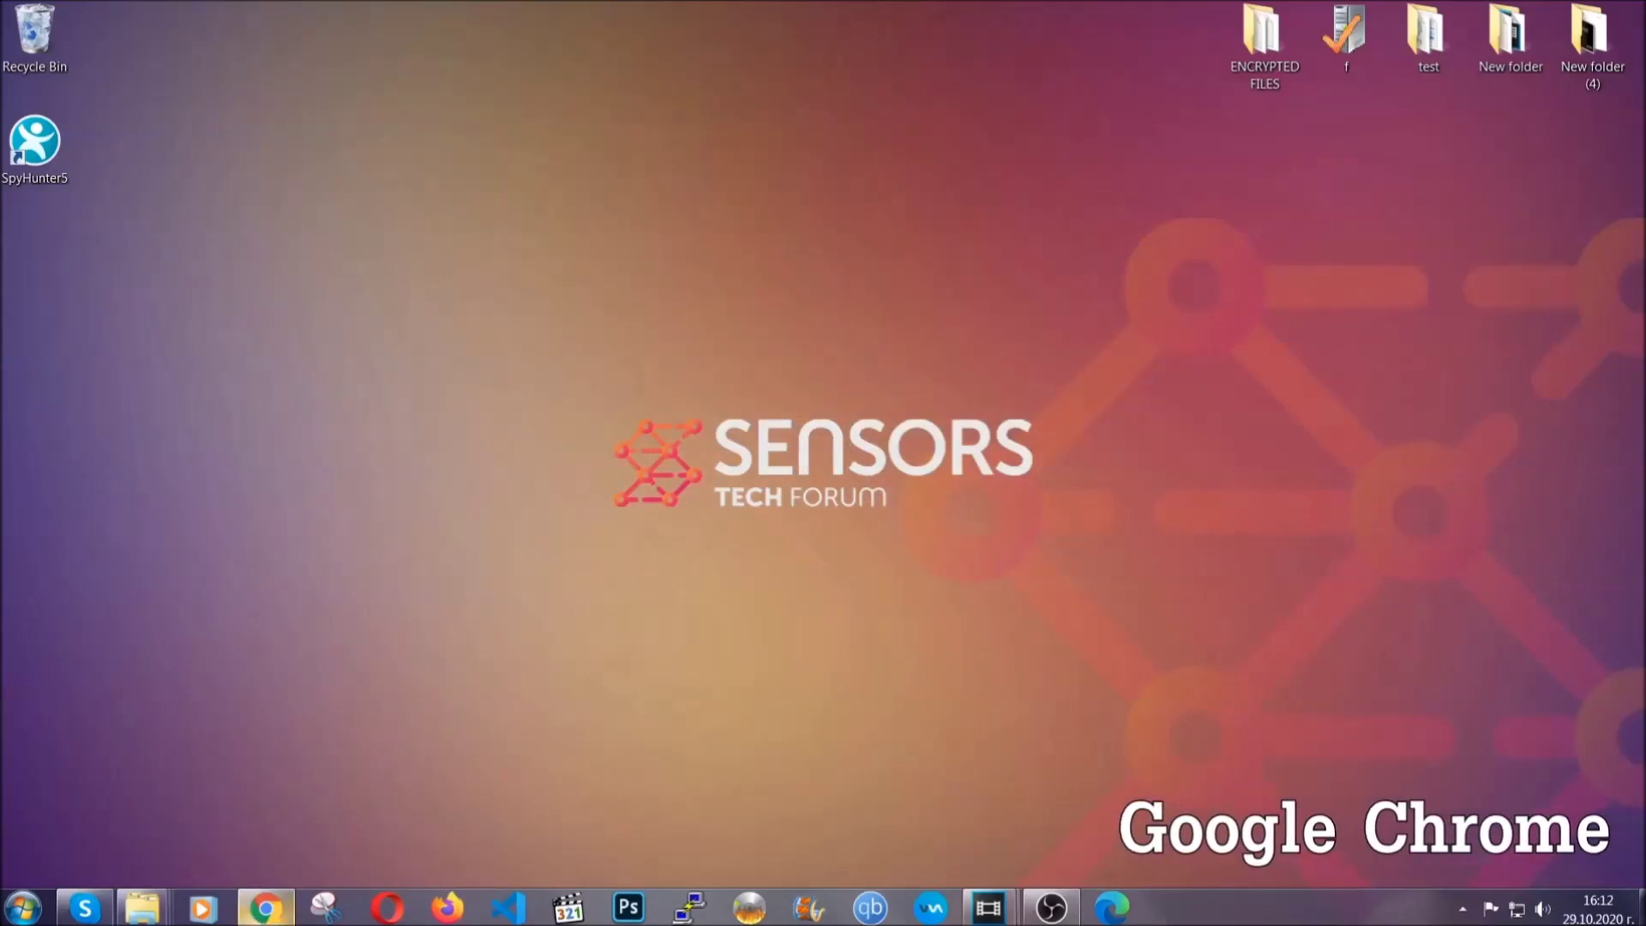
Step: Go to chrome://settings/clearBrowserData and clear All time data with Passwords left unticked
click(266, 907)
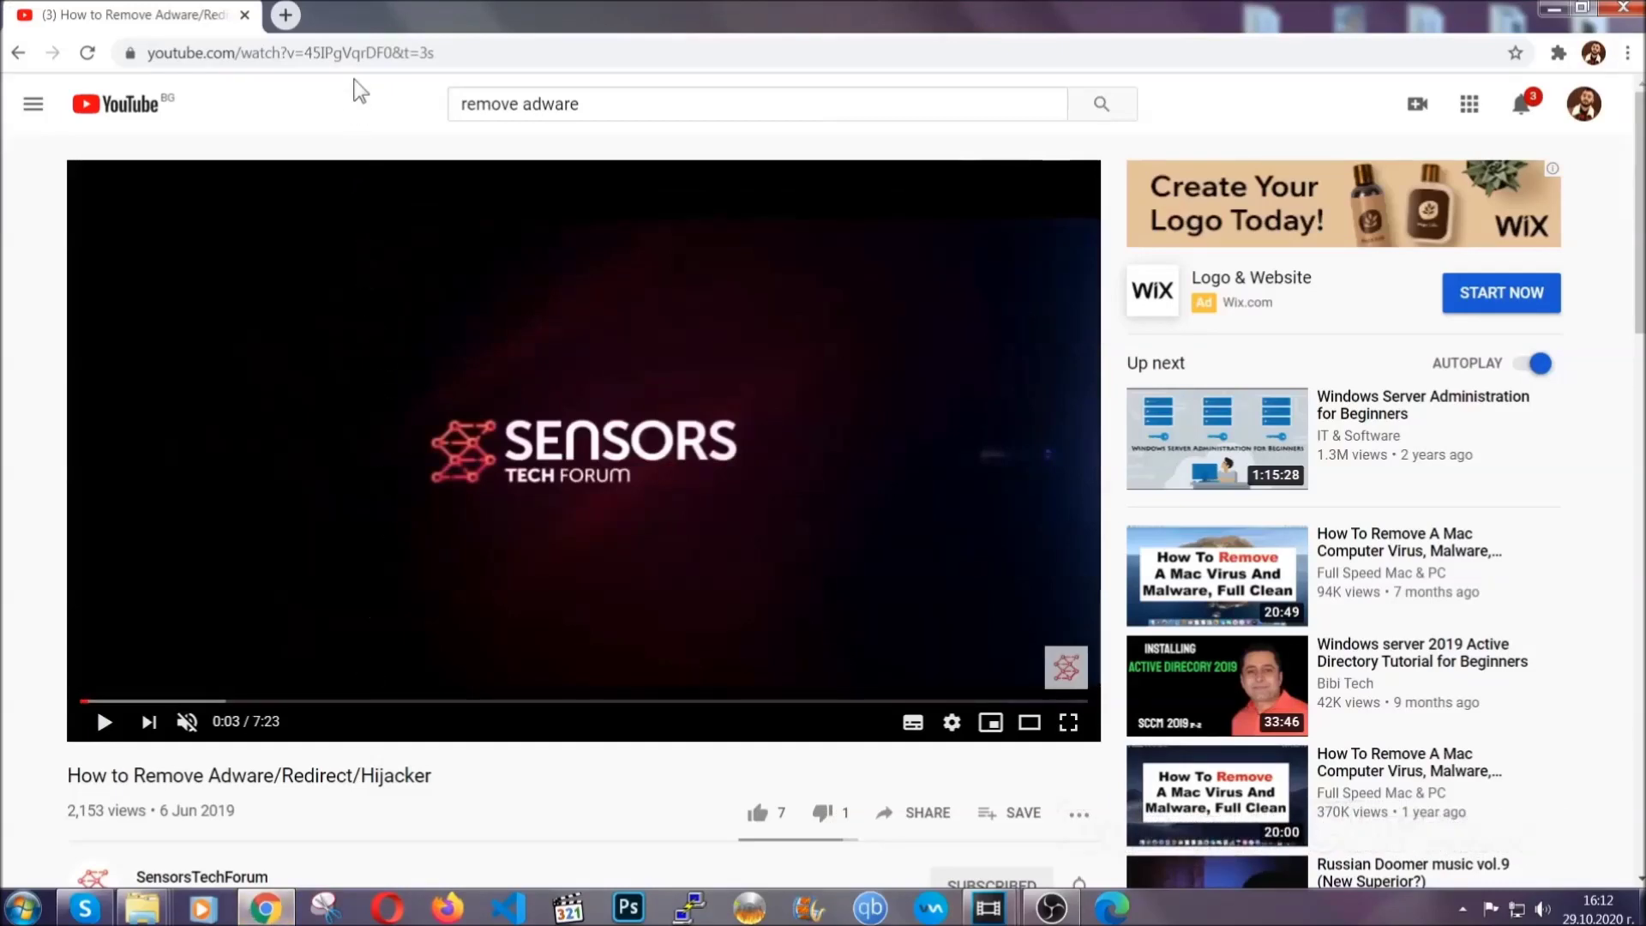
click(356, 55)
text(chro)
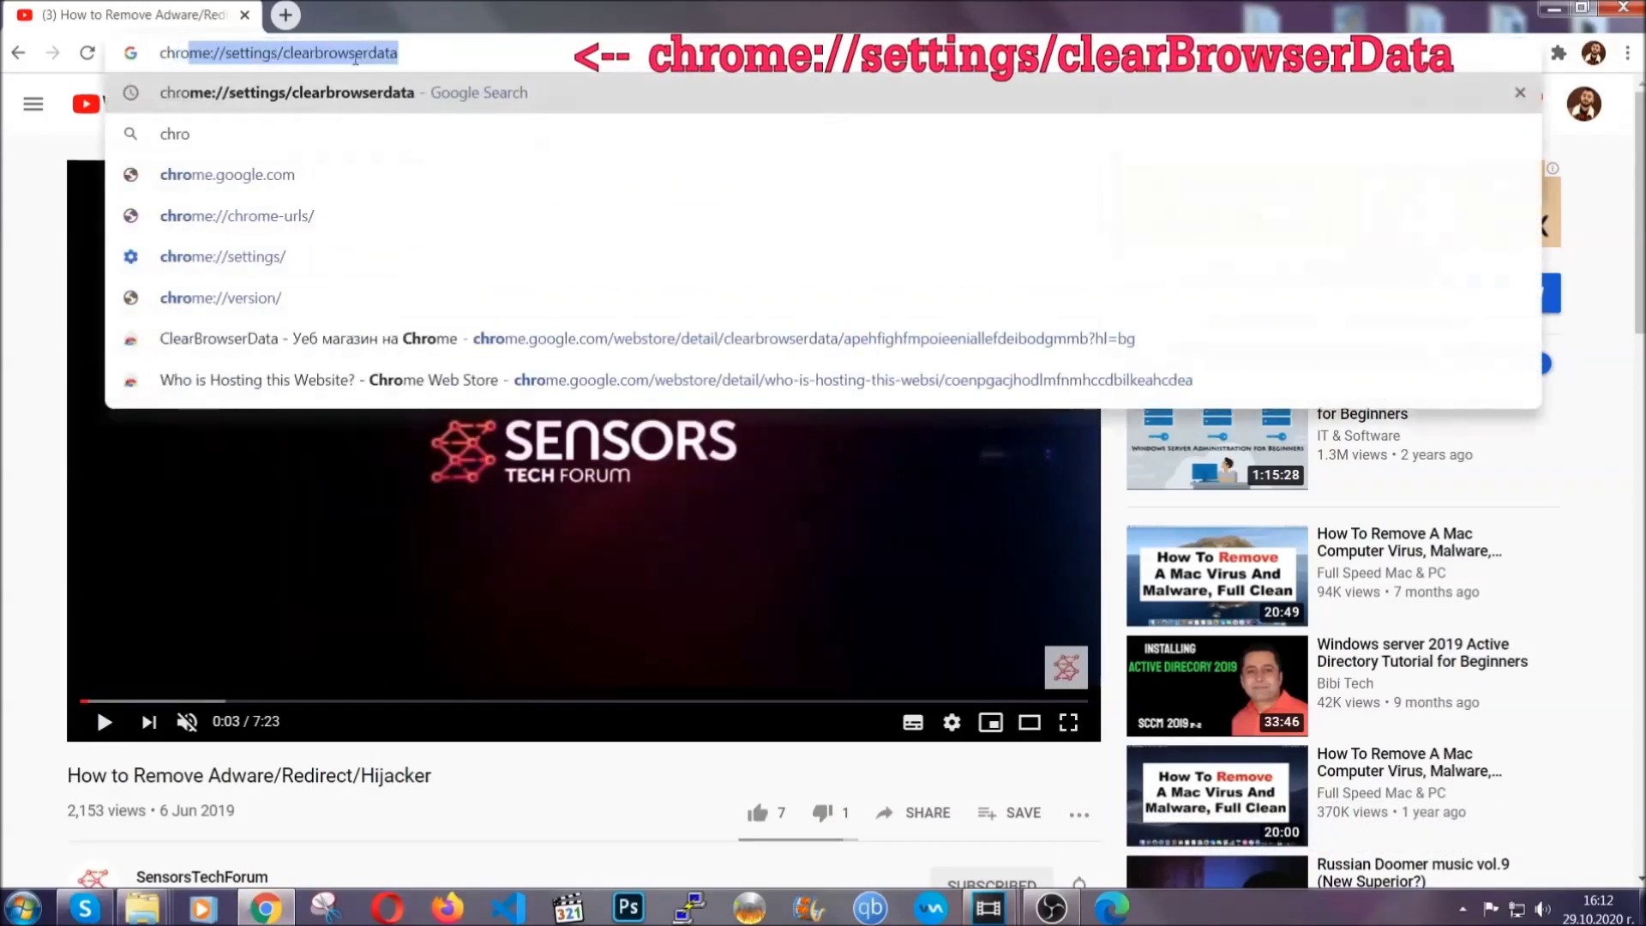
text(me:/)
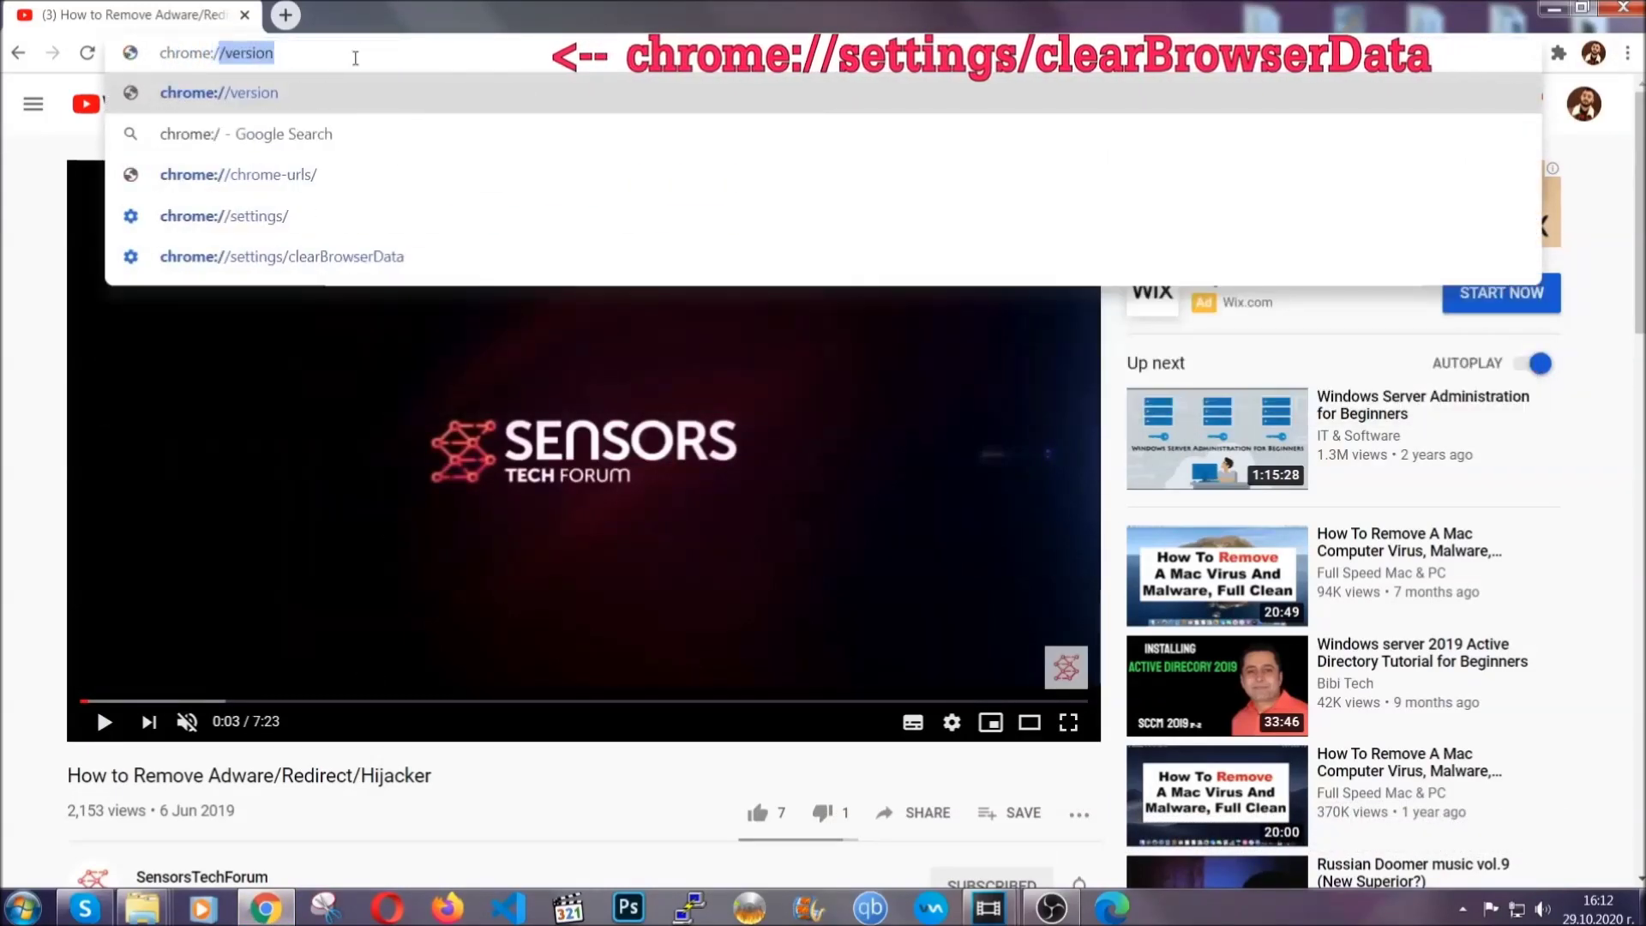
text(/setting)
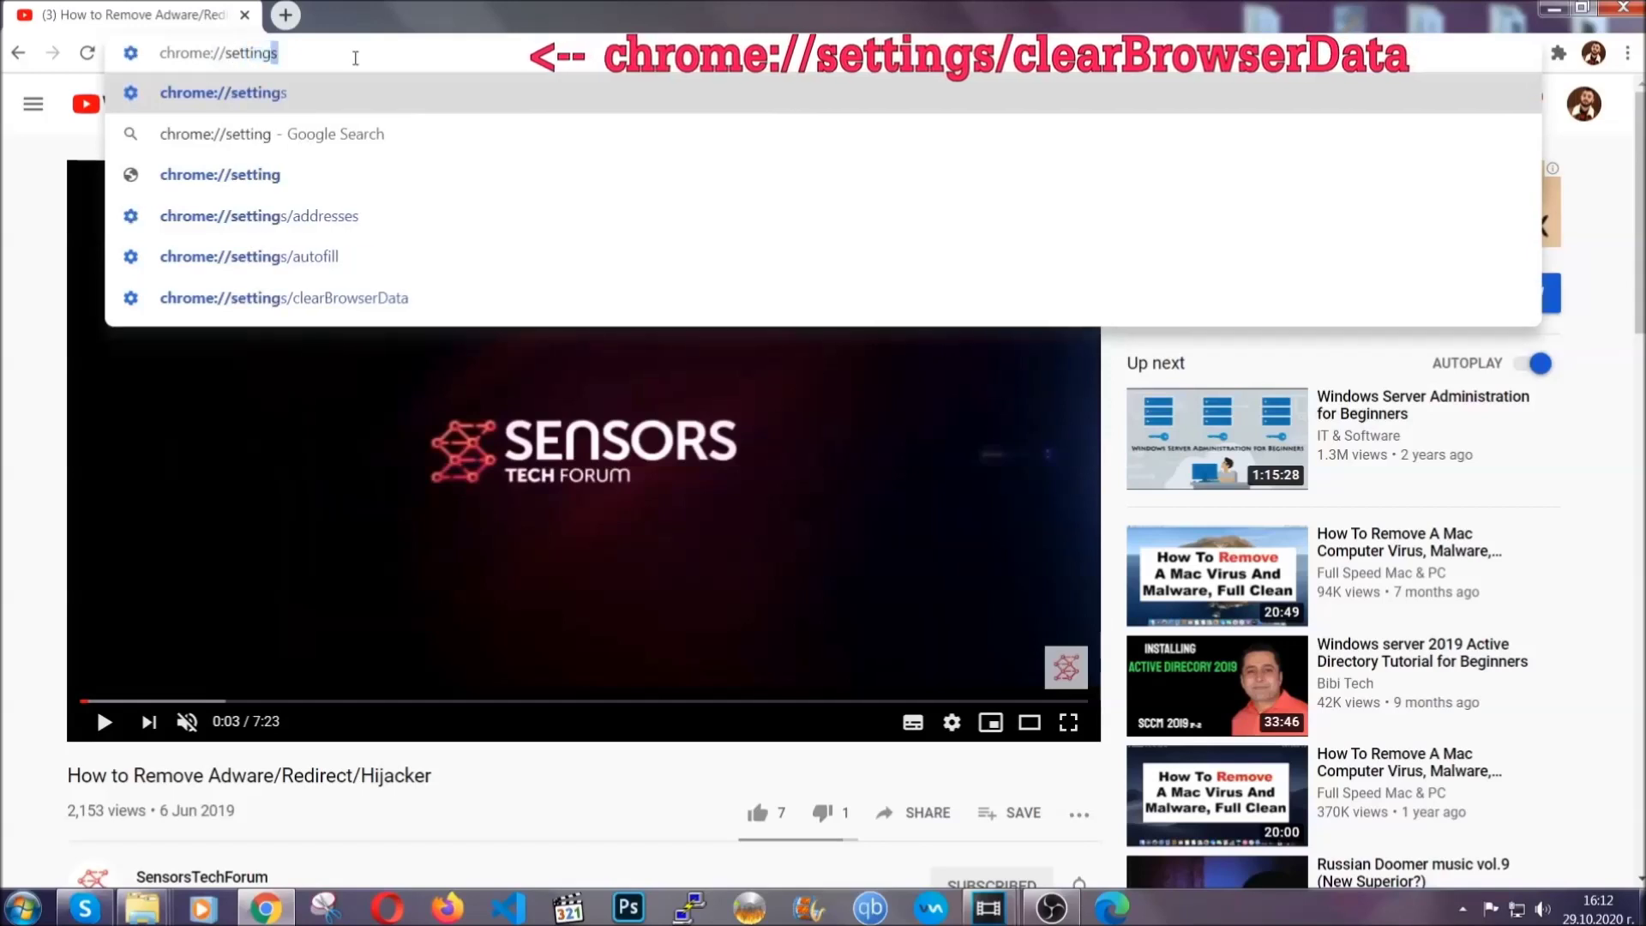
text(s/ce)
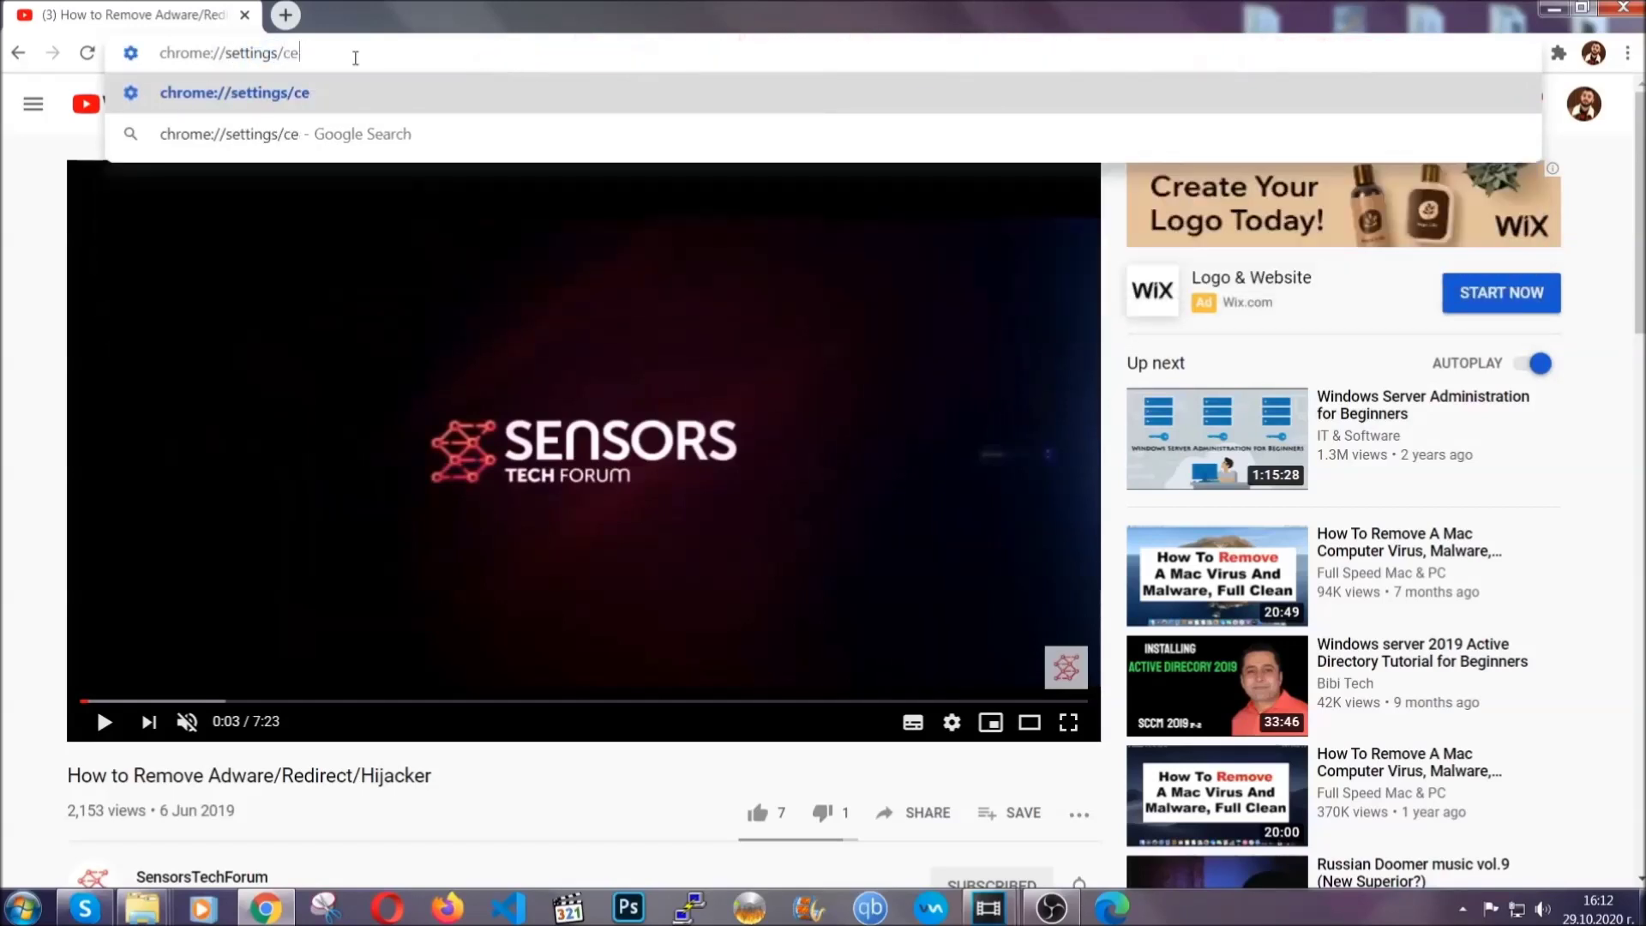
key(BackSpace)
text(lear)
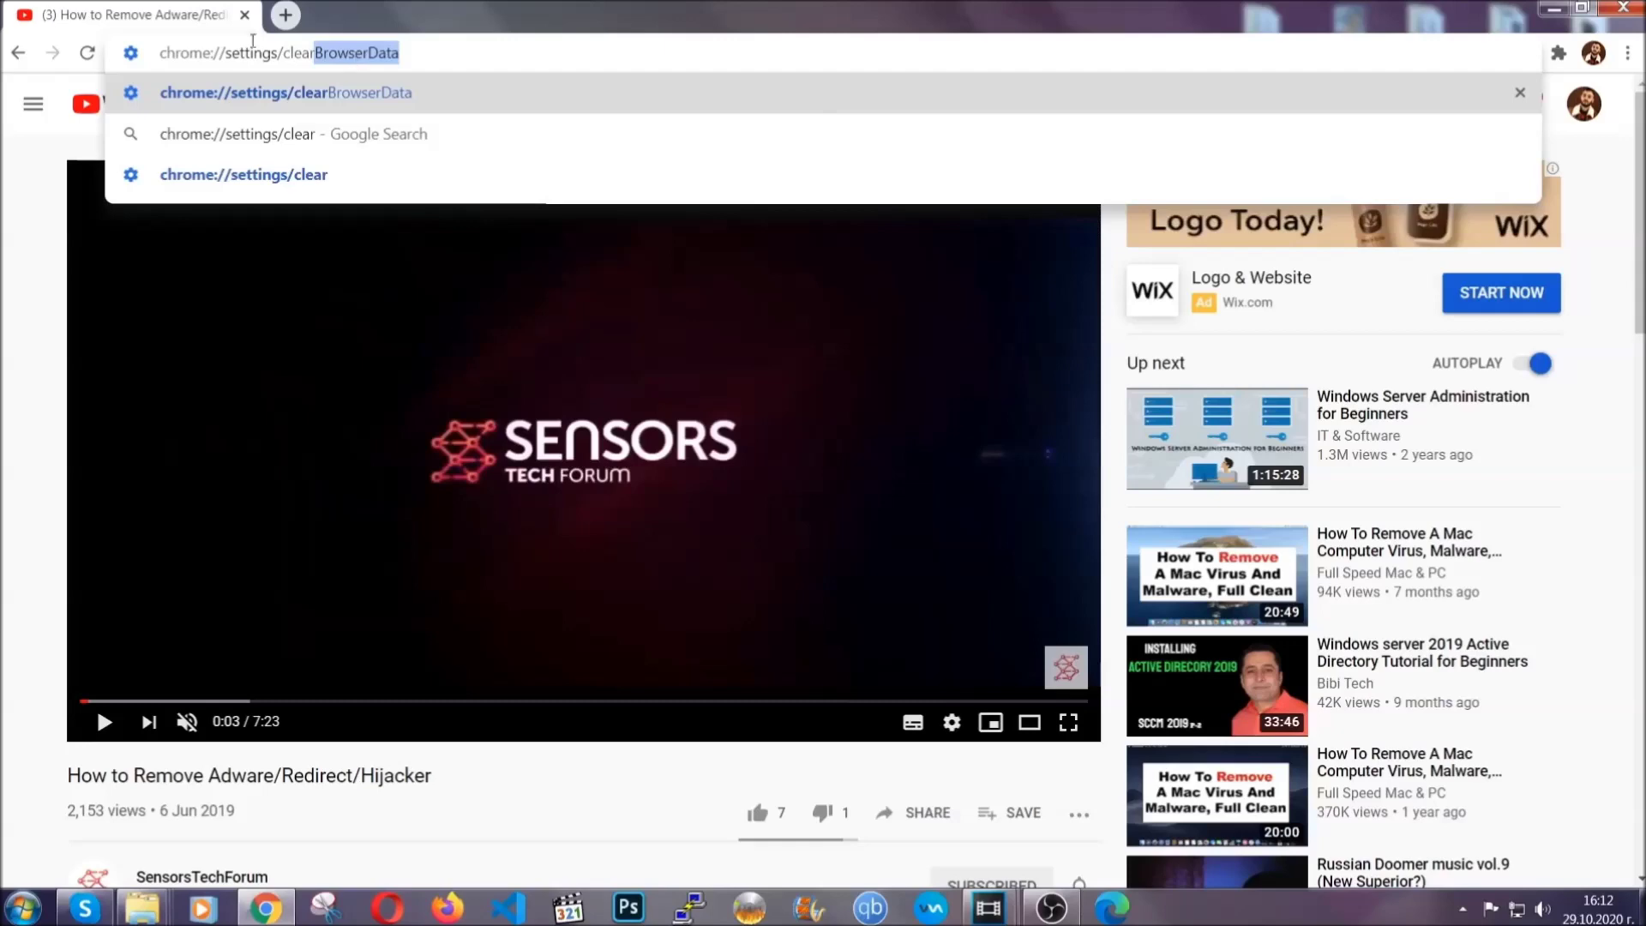
click(239, 99)
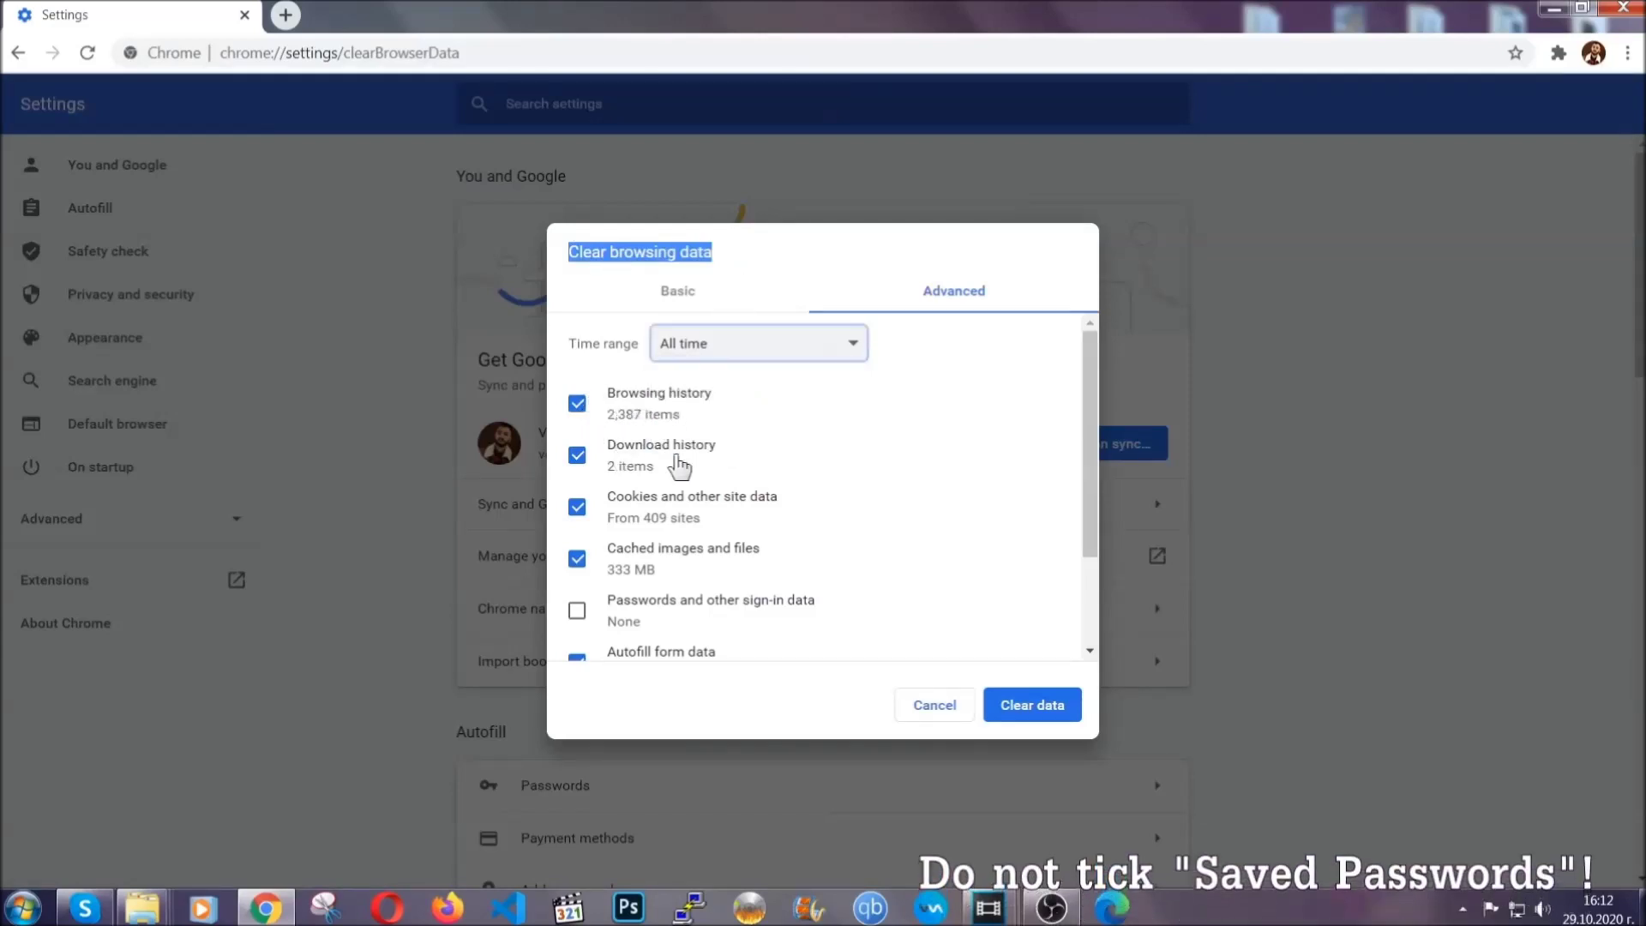
scroll(653, 566, down, 2)
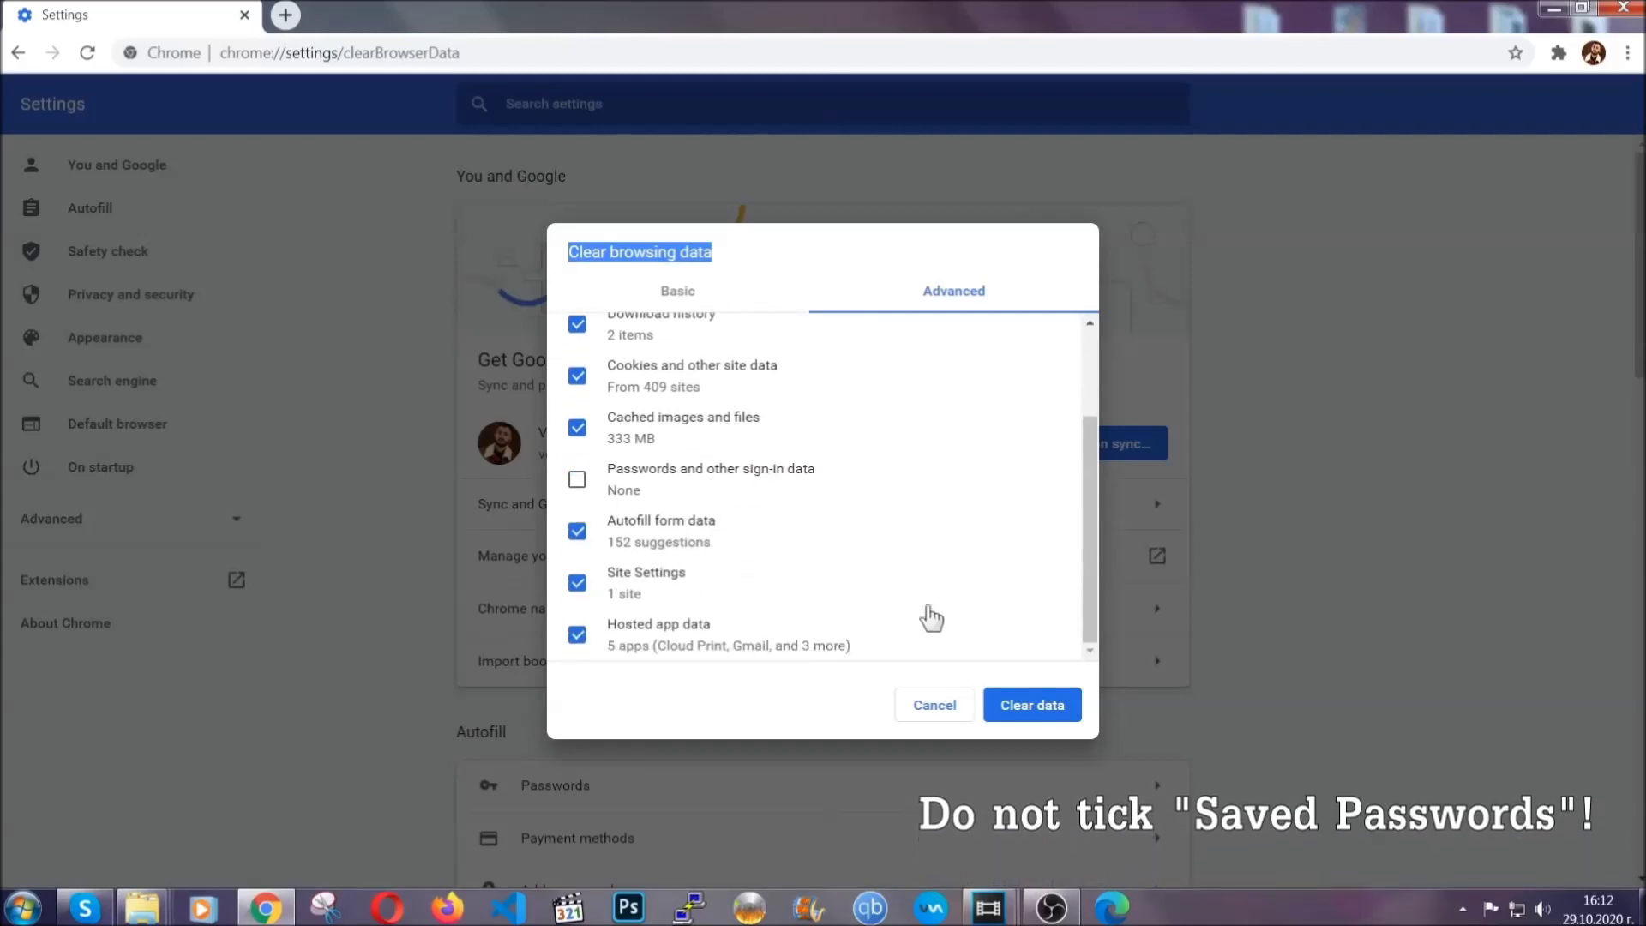
click(1015, 708)
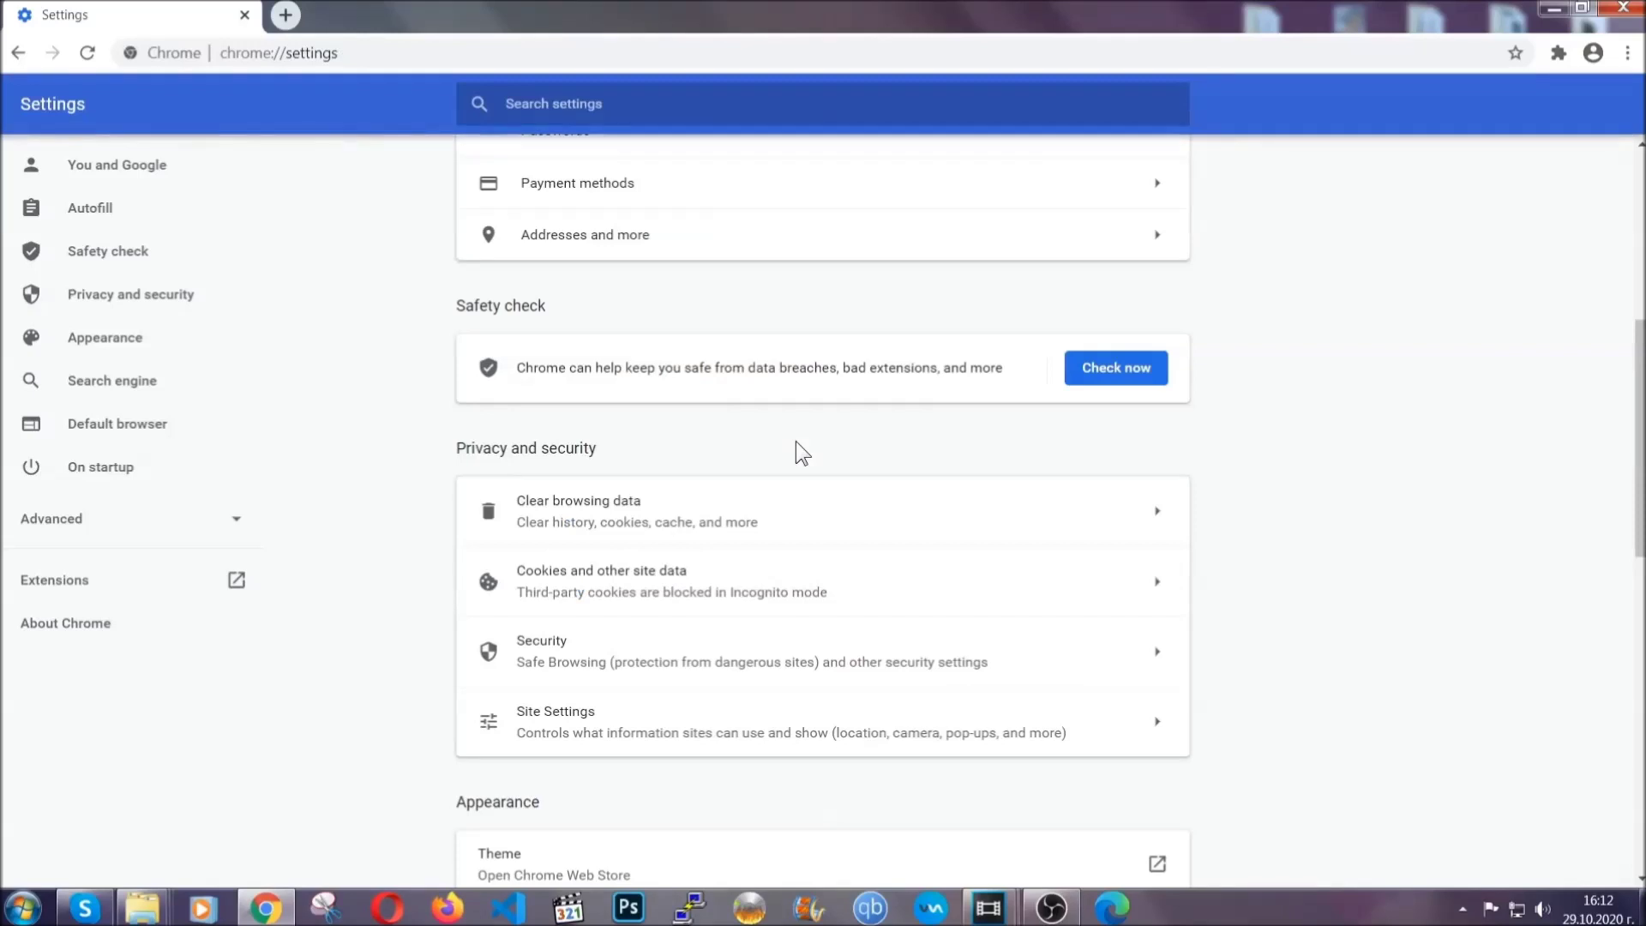
Step: Remove the Bulk Media Downloader extension from Chrome's Extensions page, then minimize Chrome
click(1628, 55)
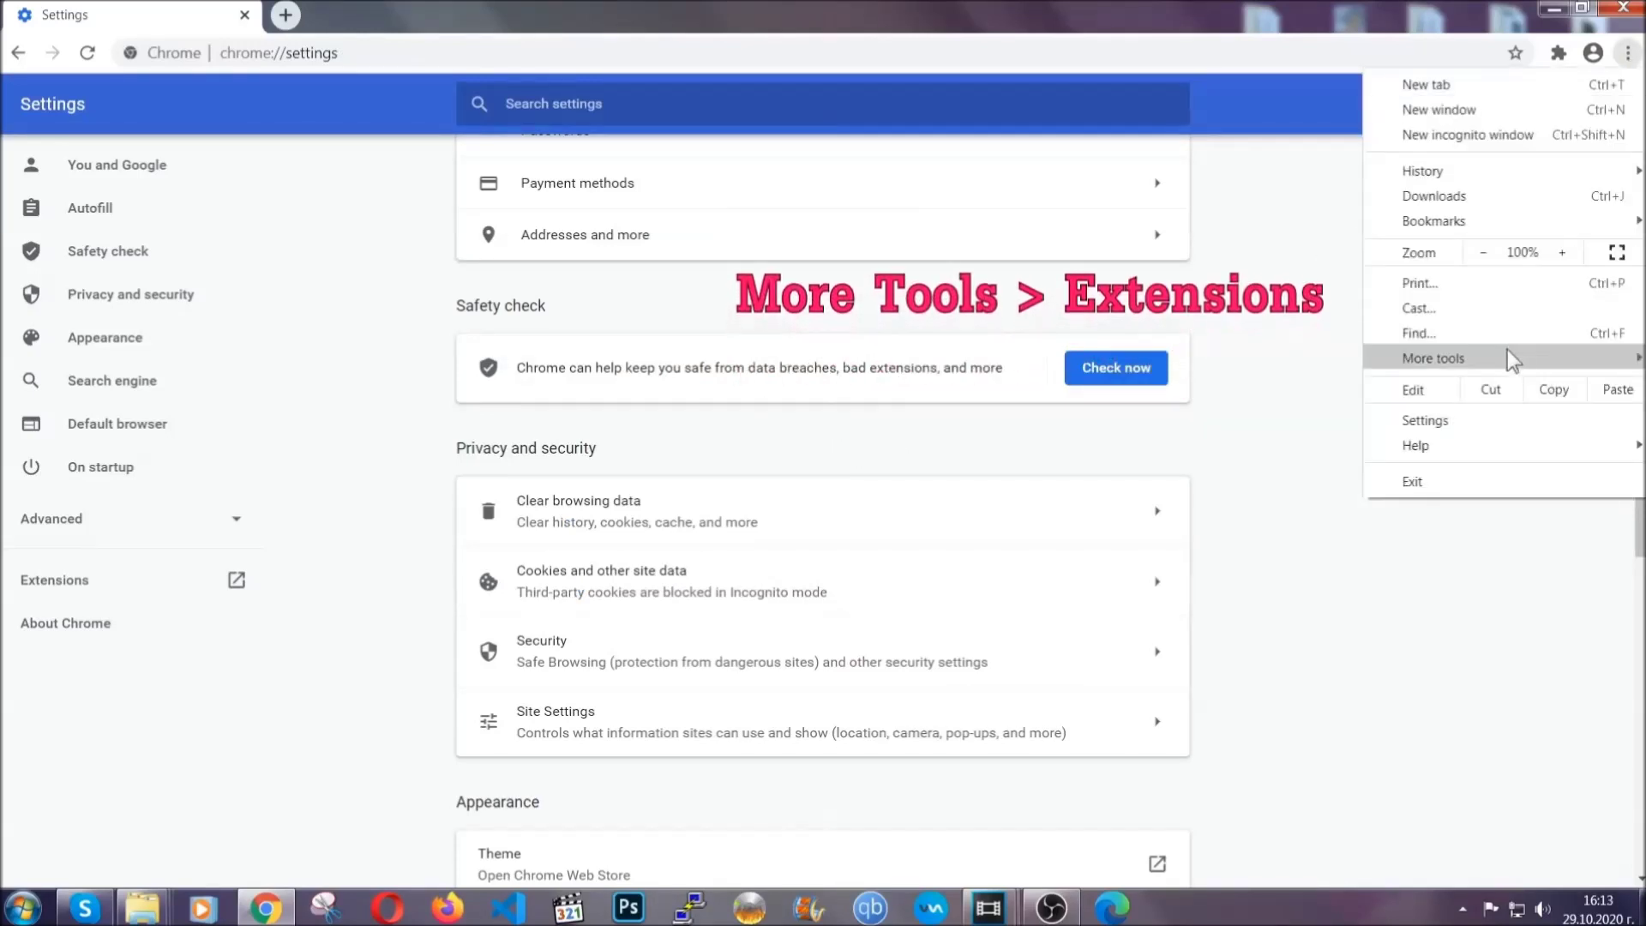
mouse_move(1507, 354)
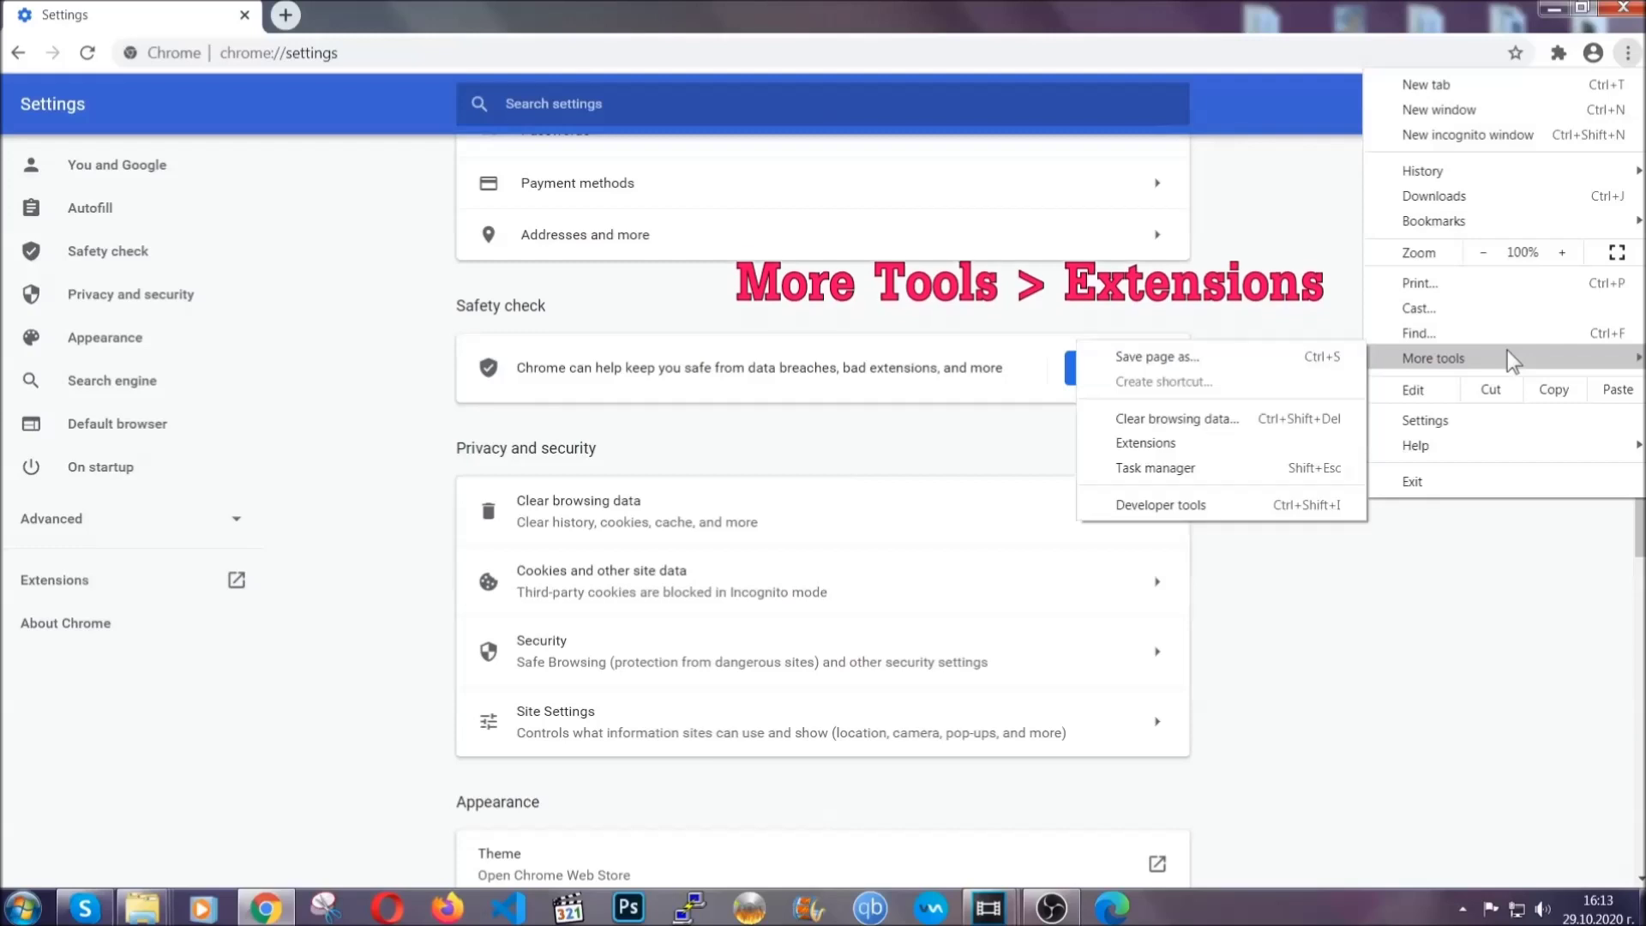
click(1190, 447)
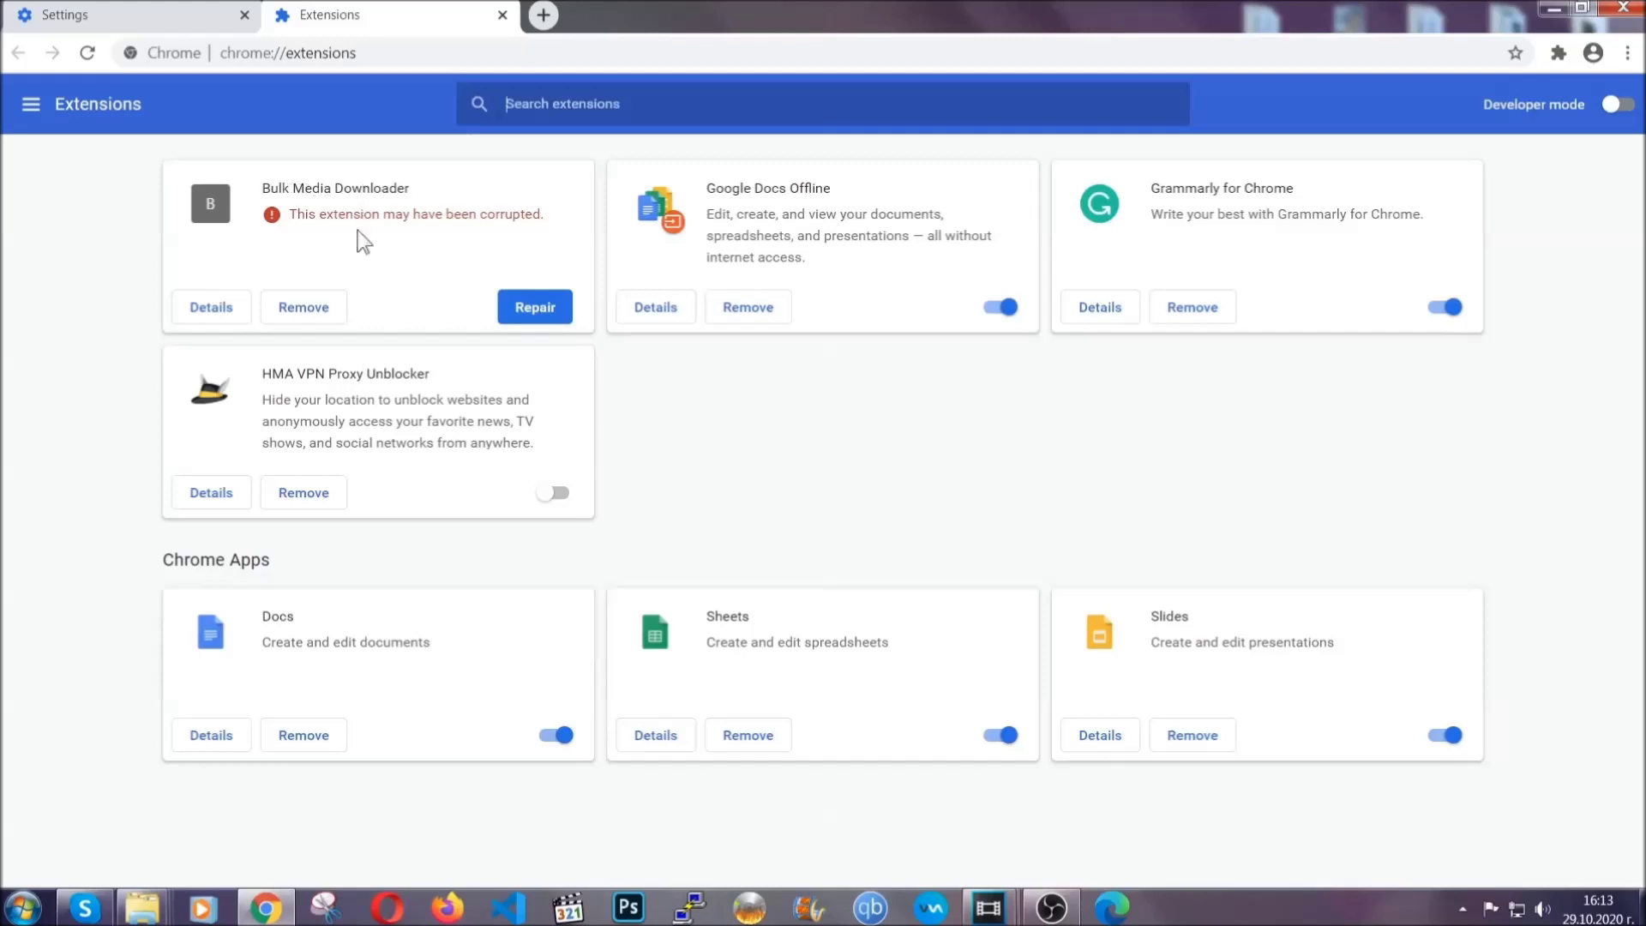
click(315, 308)
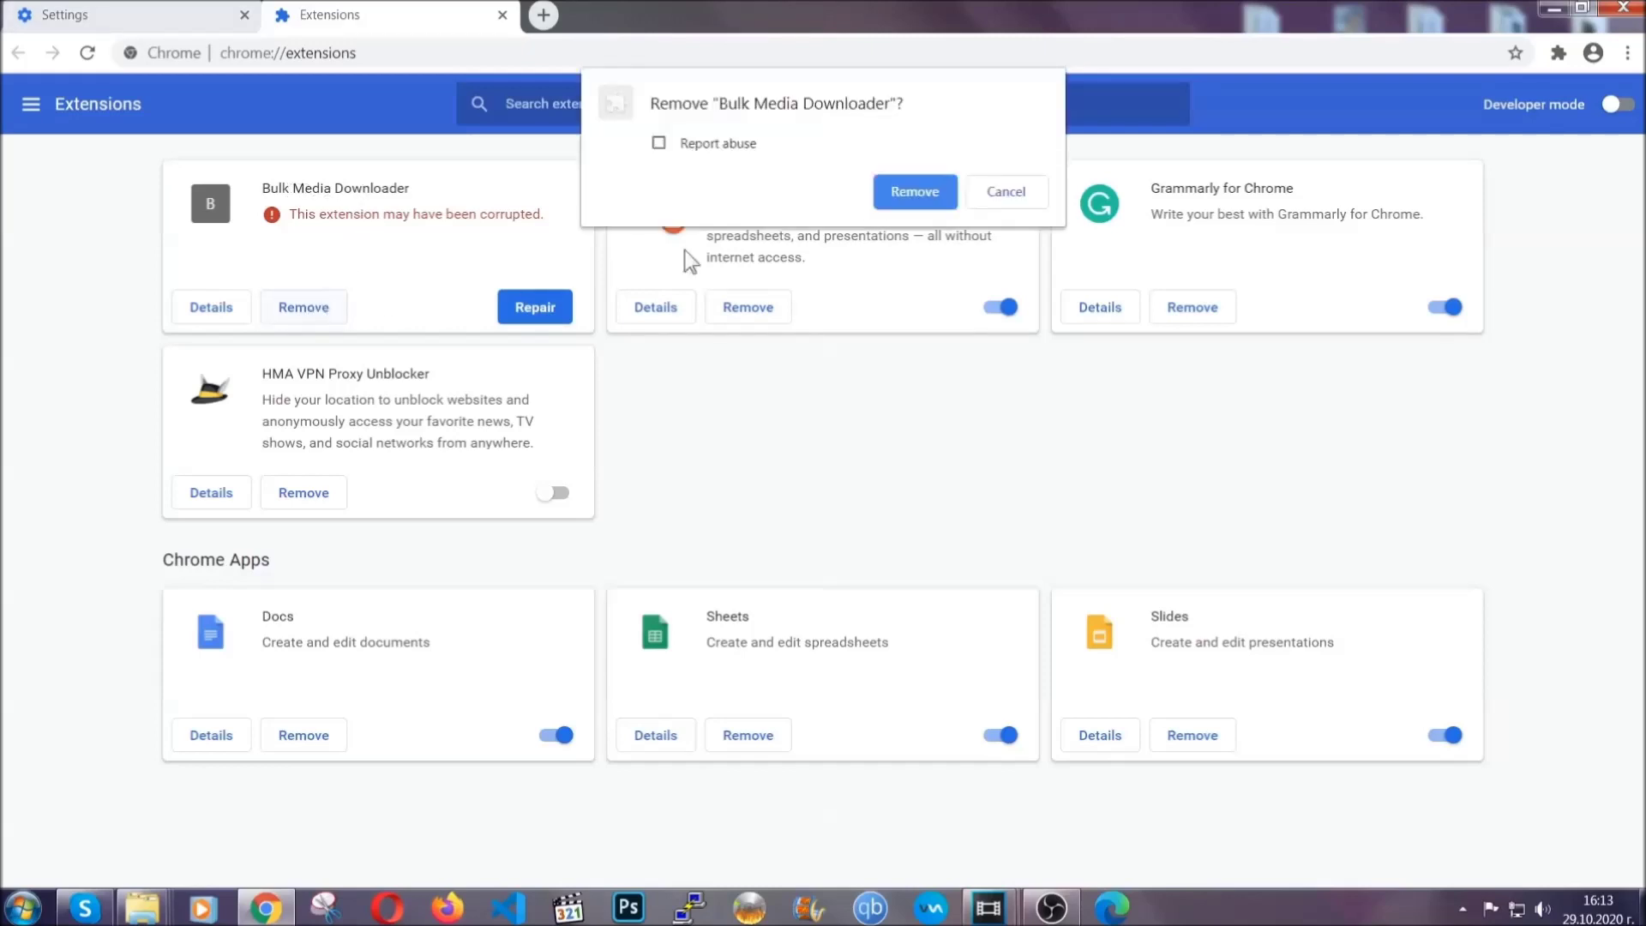
click(892, 198)
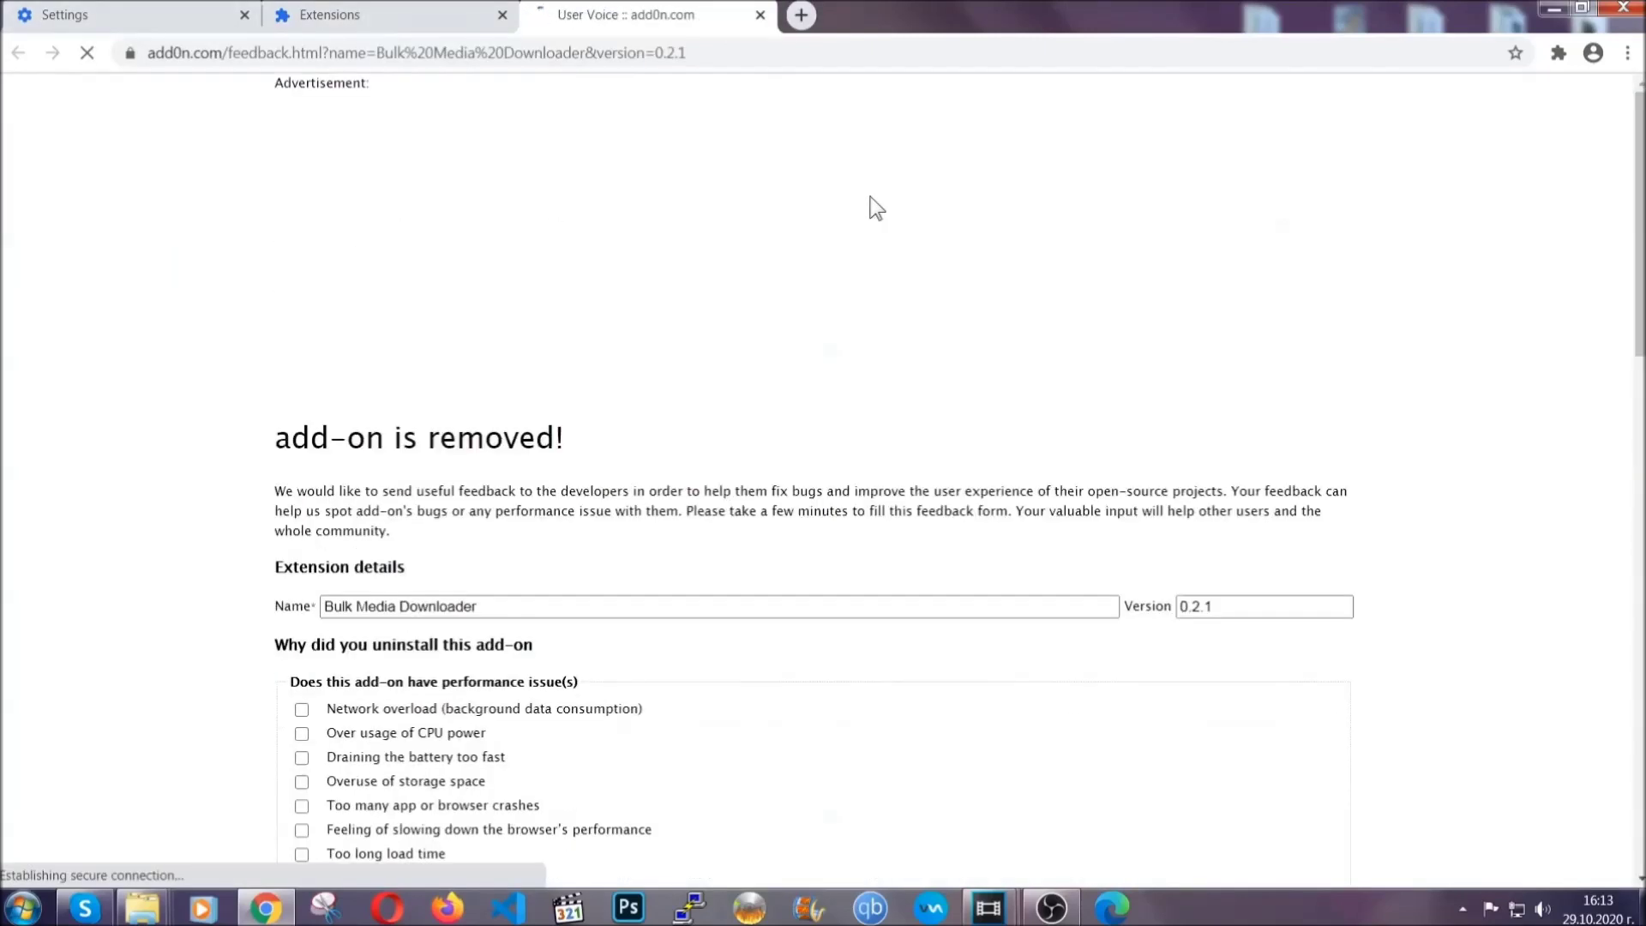
click(417, 17)
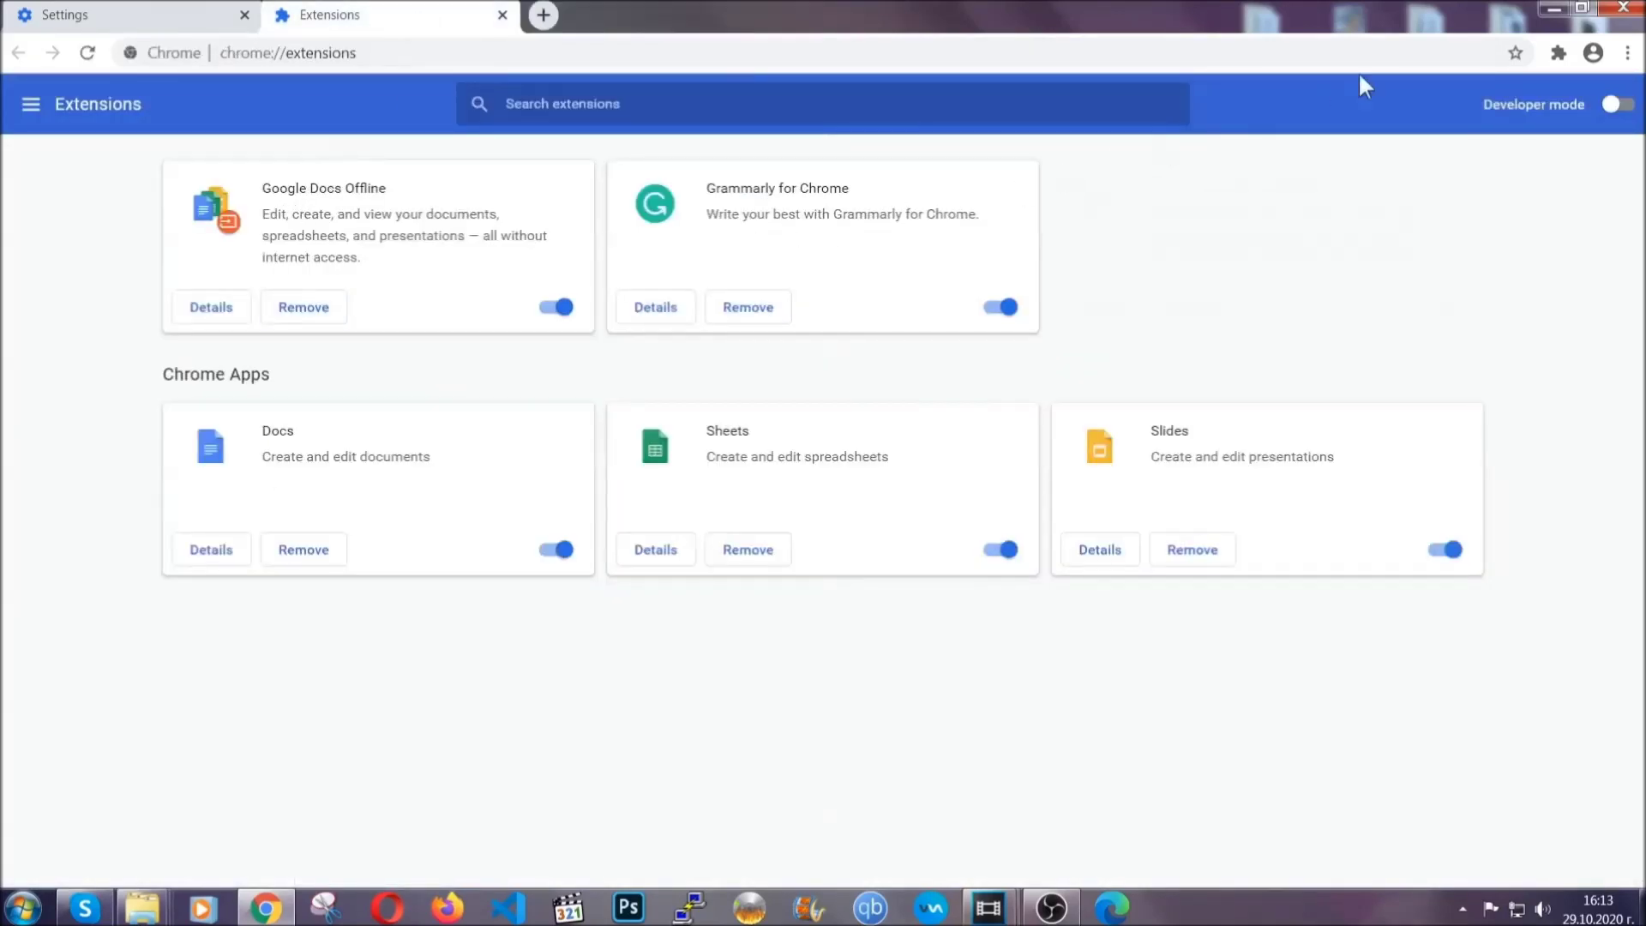
click(1552, 9)
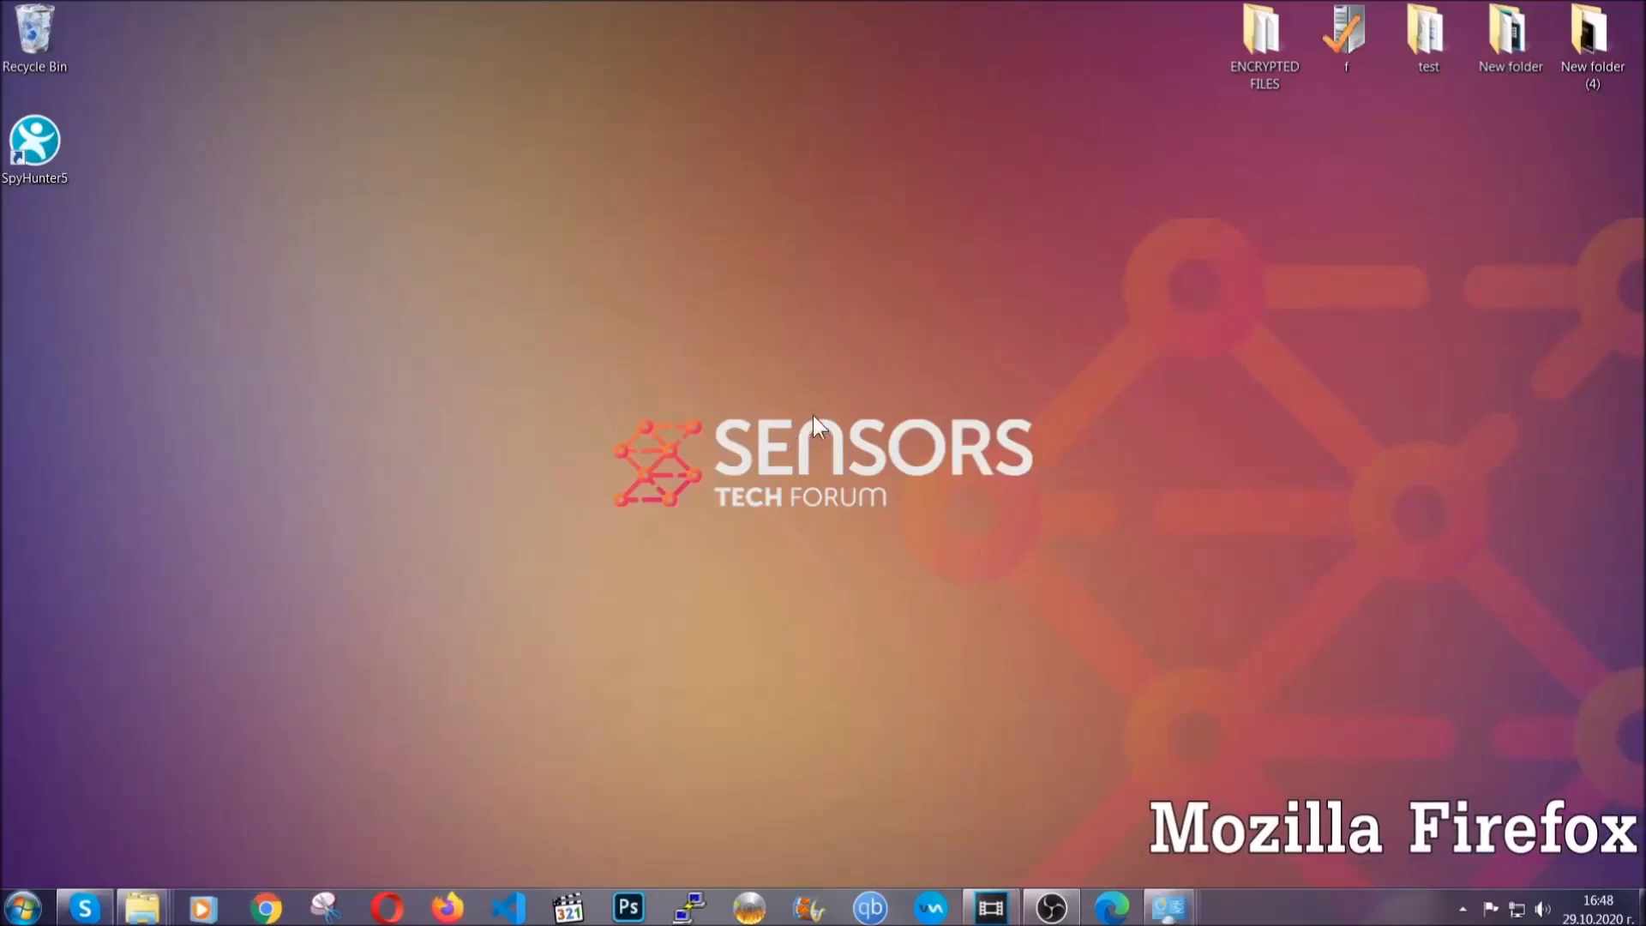
Step: Launch Firefox and load the about:support page
click(447, 906)
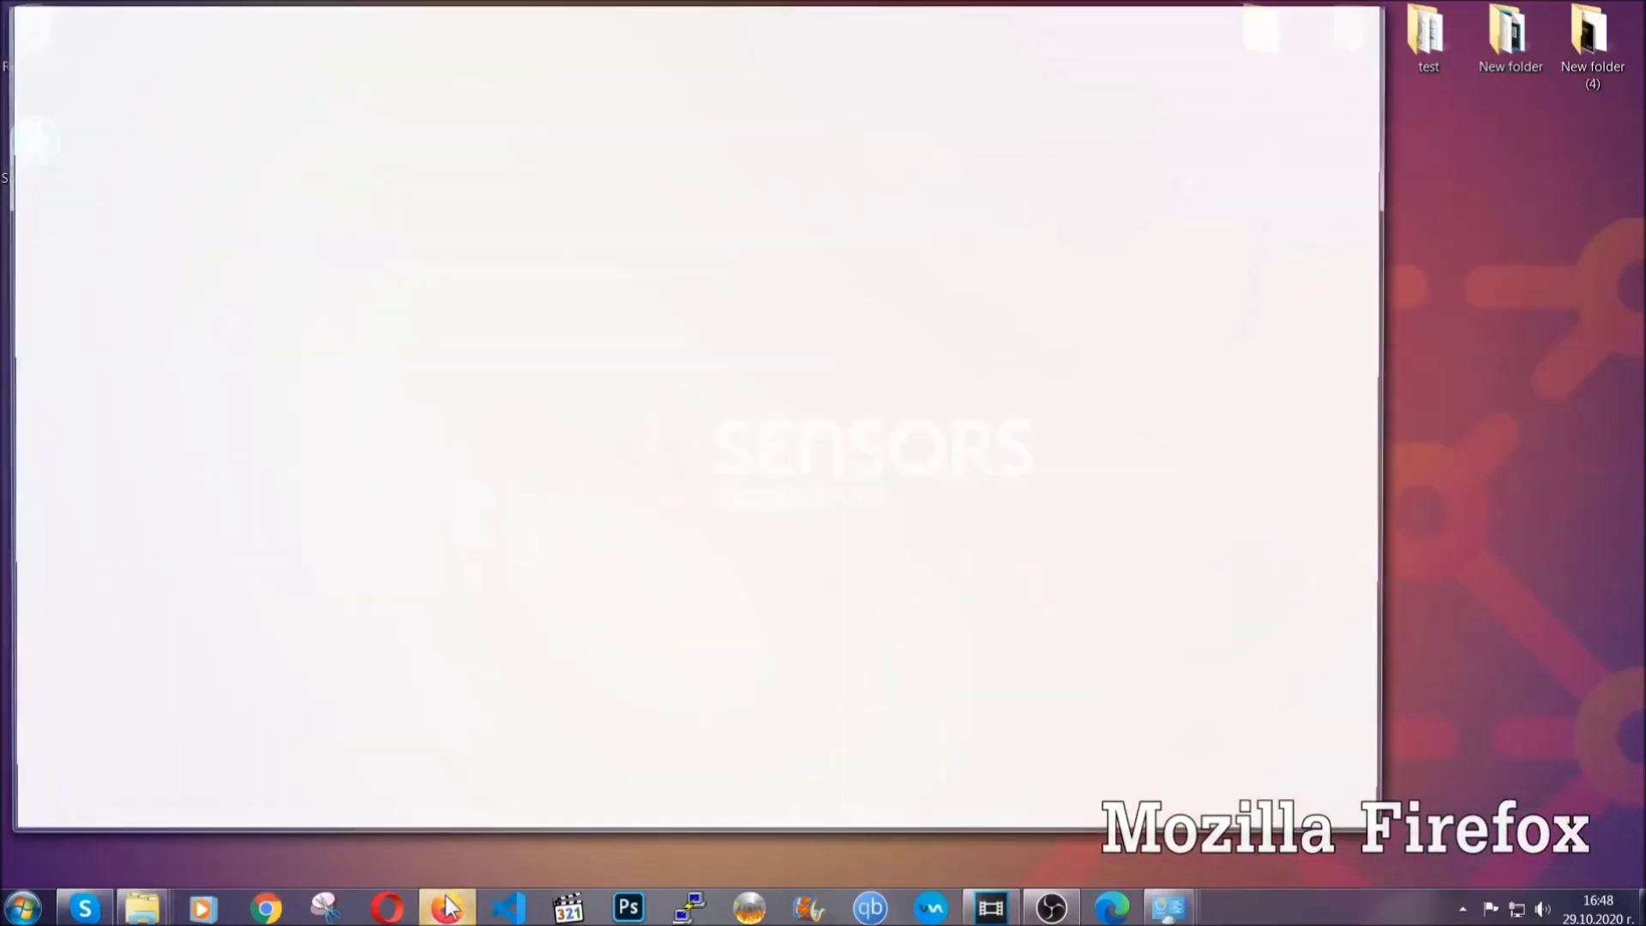
click(450, 65)
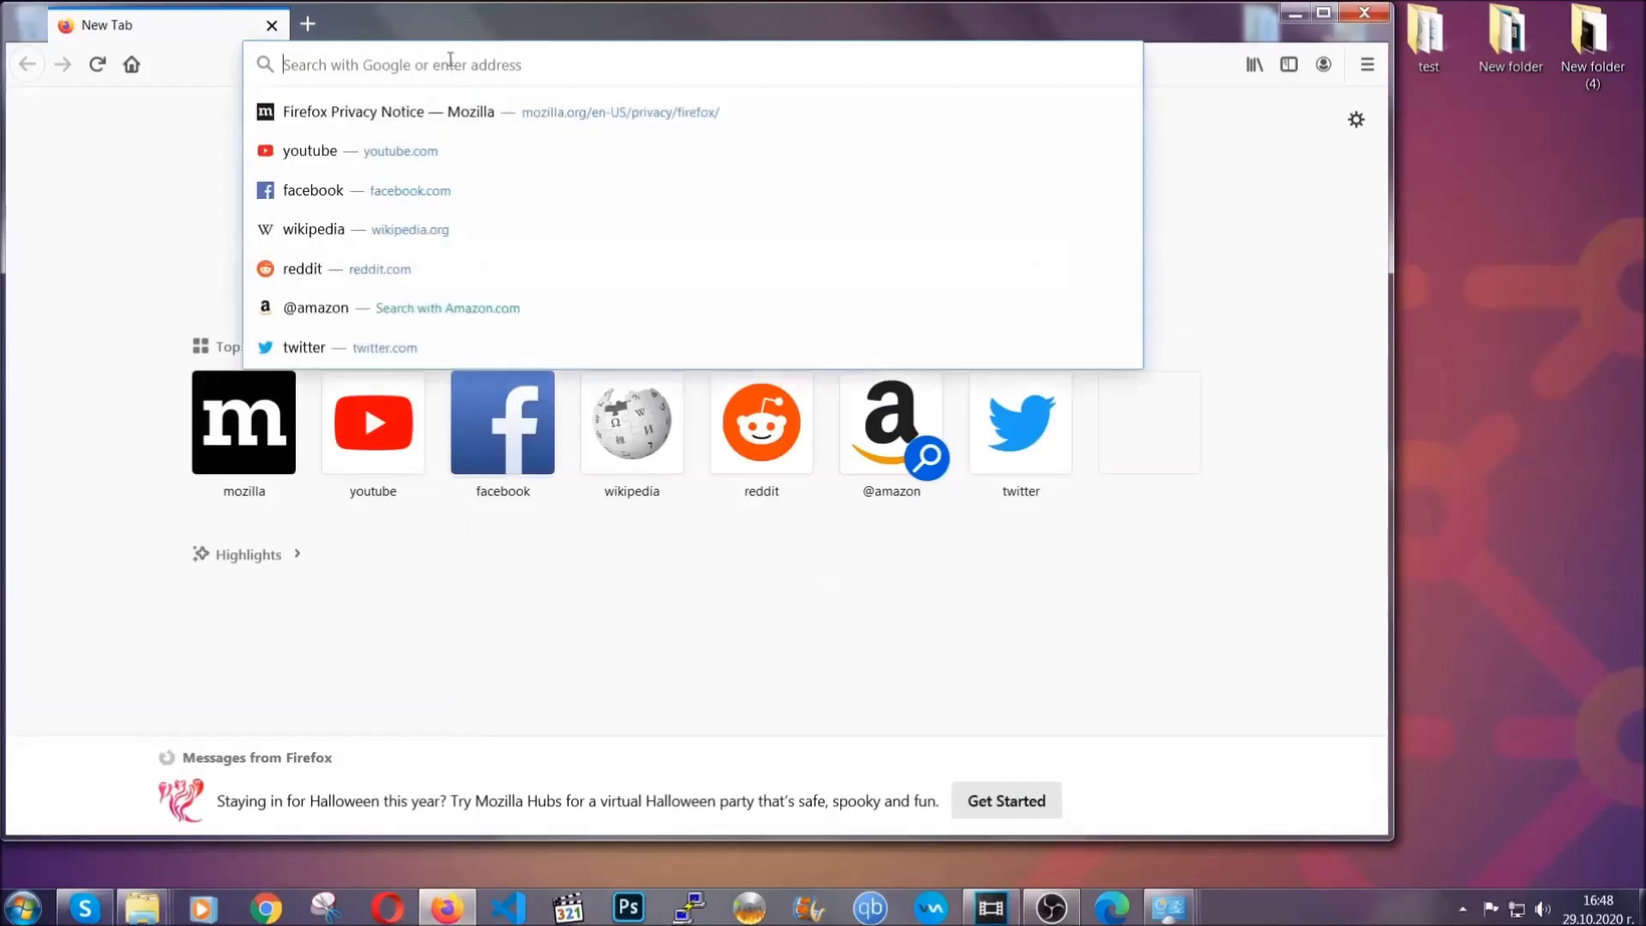
text(about)
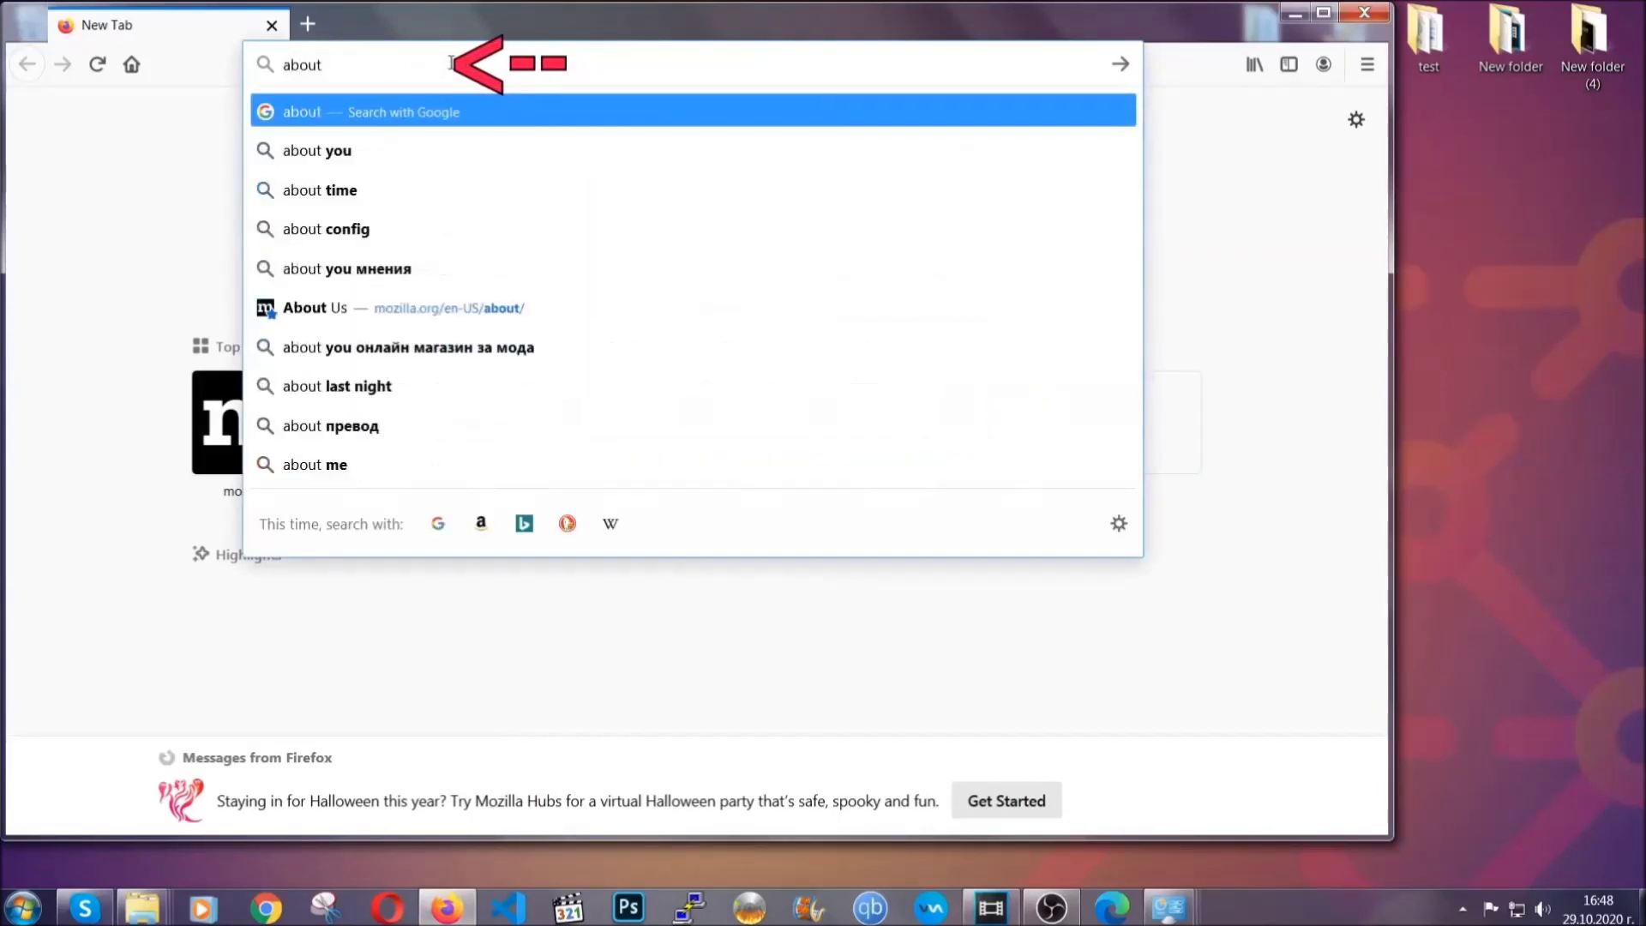
text(:support)
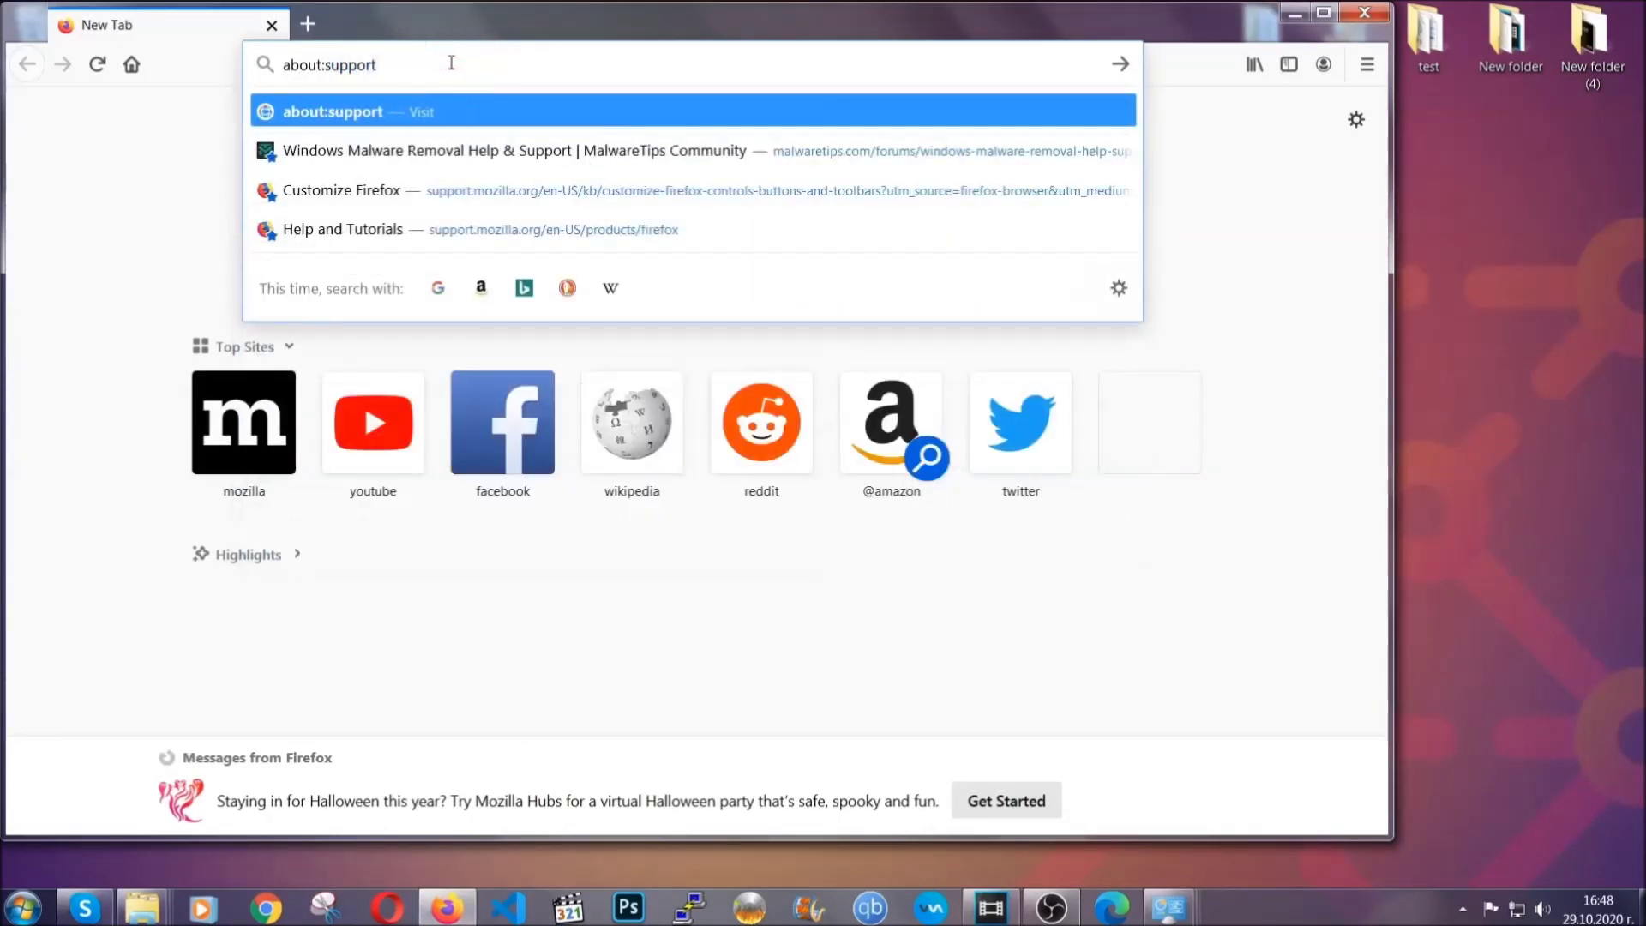
key(Return)
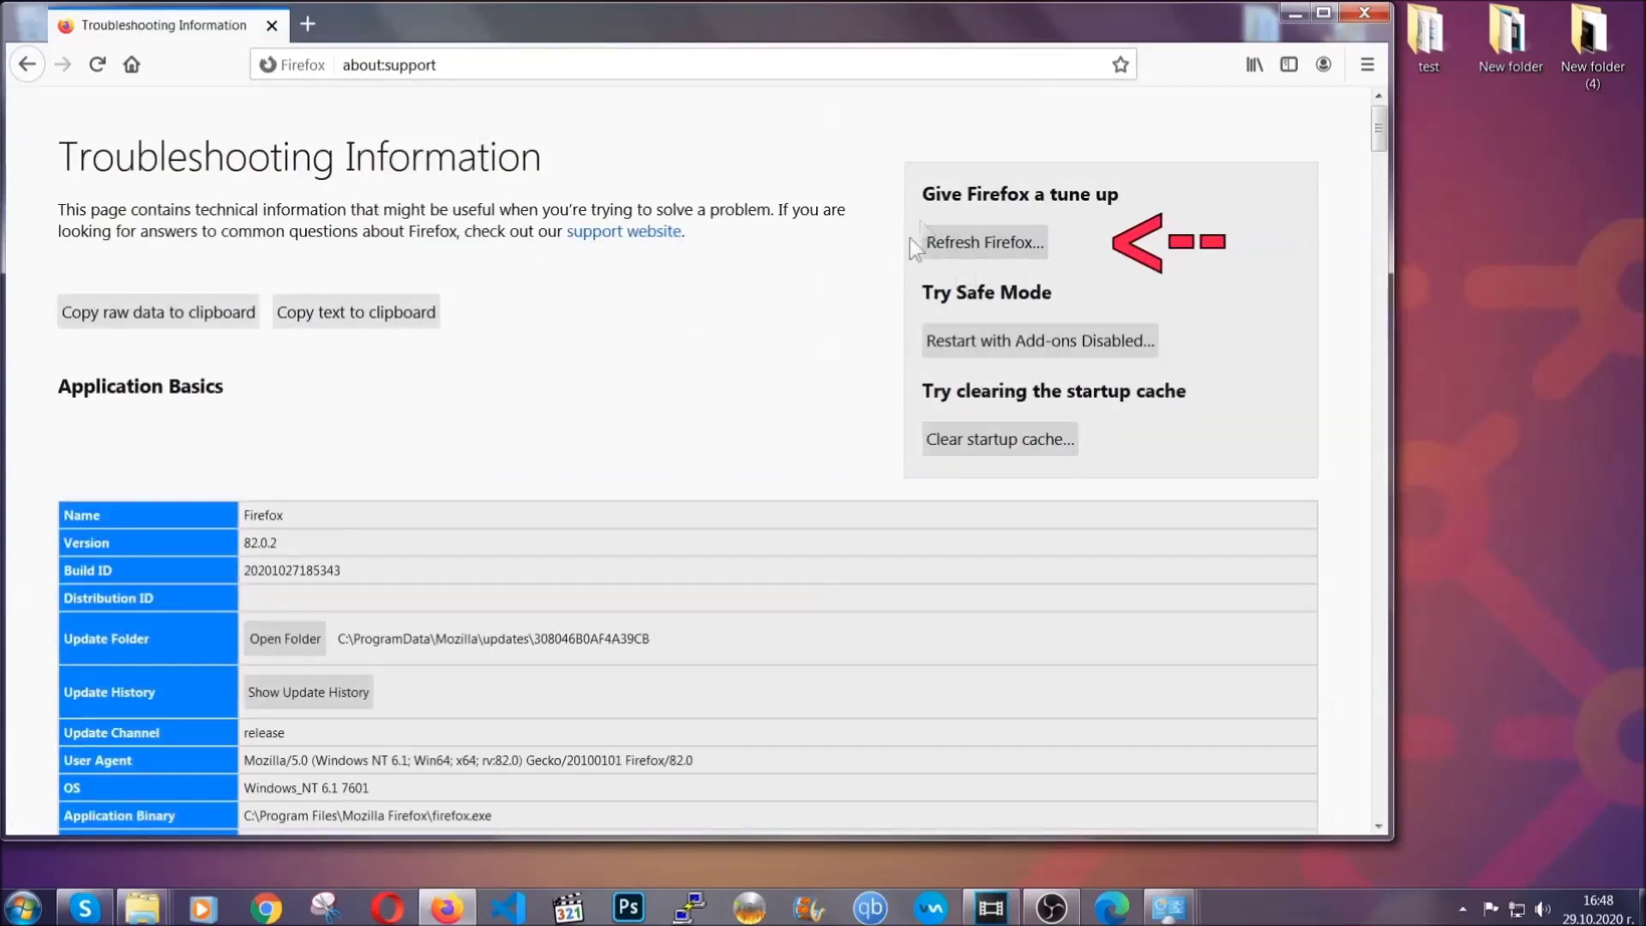
Step: Refresh Firefox to its defaults, finish the Import Wizard, and minimize the new window
click(975, 251)
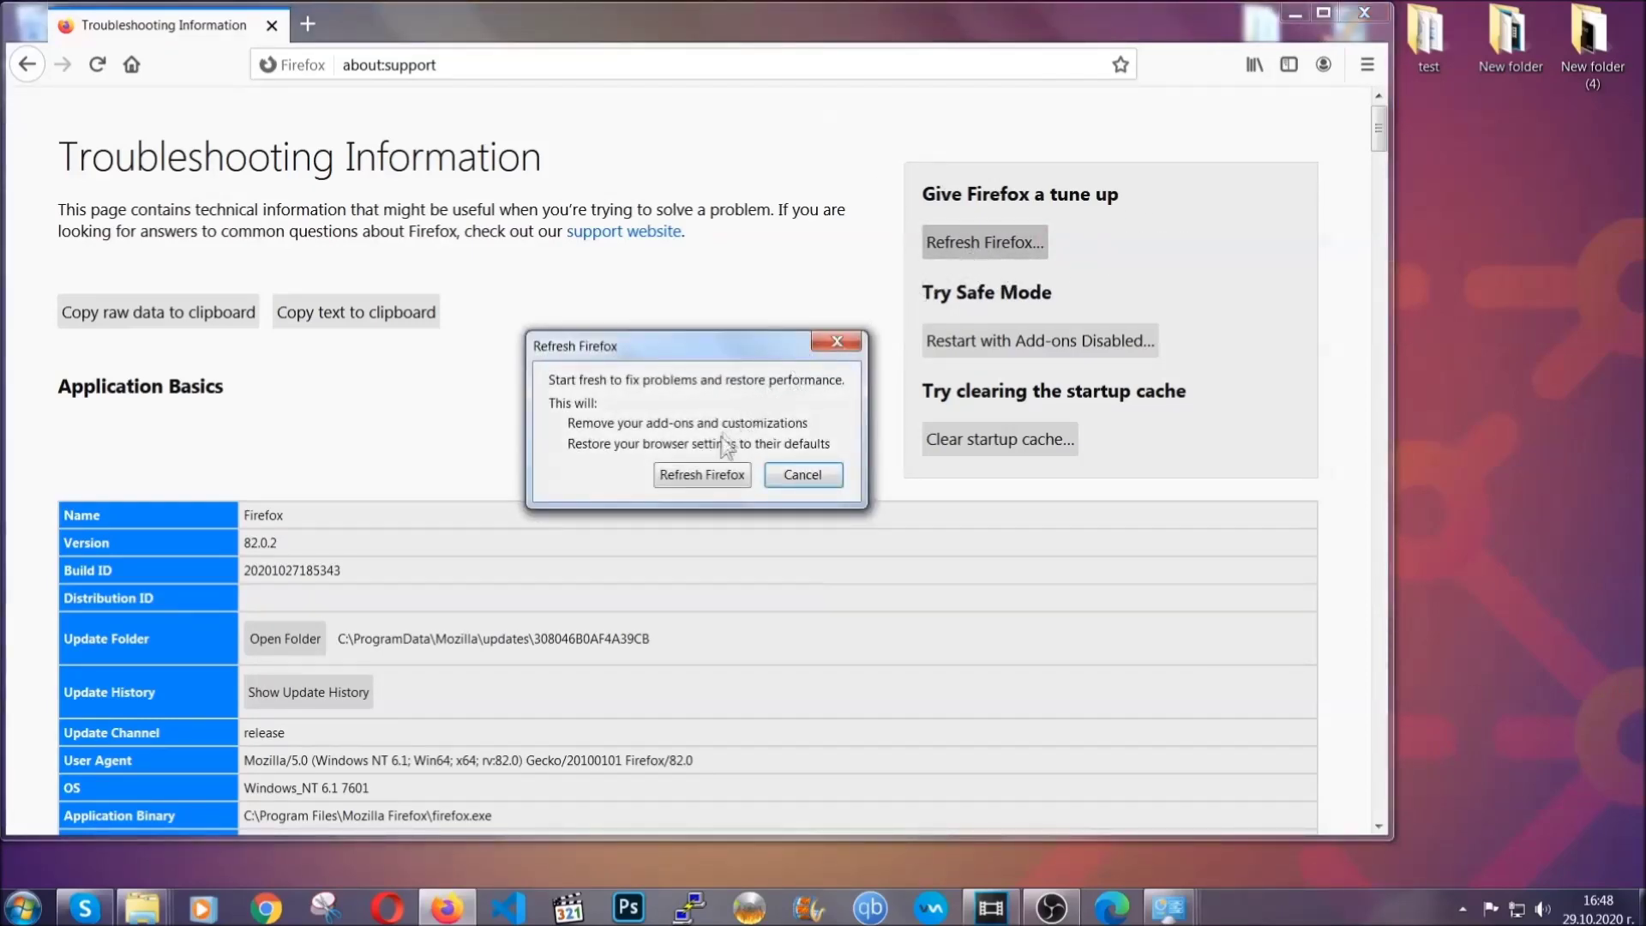
click(701, 475)
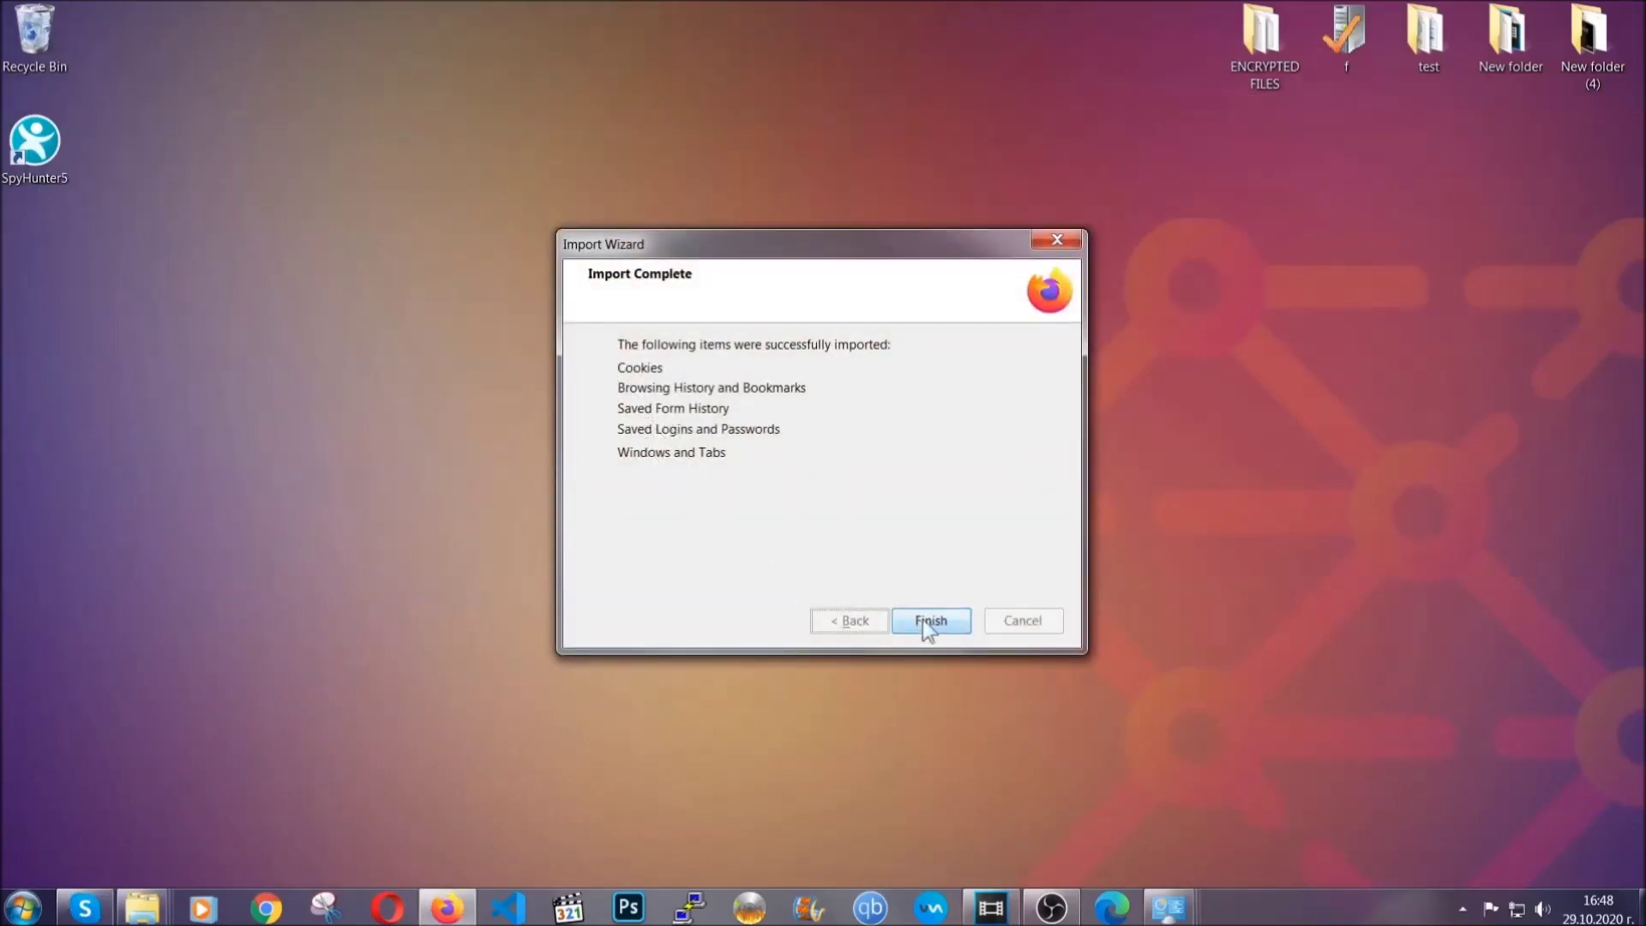
click(922, 619)
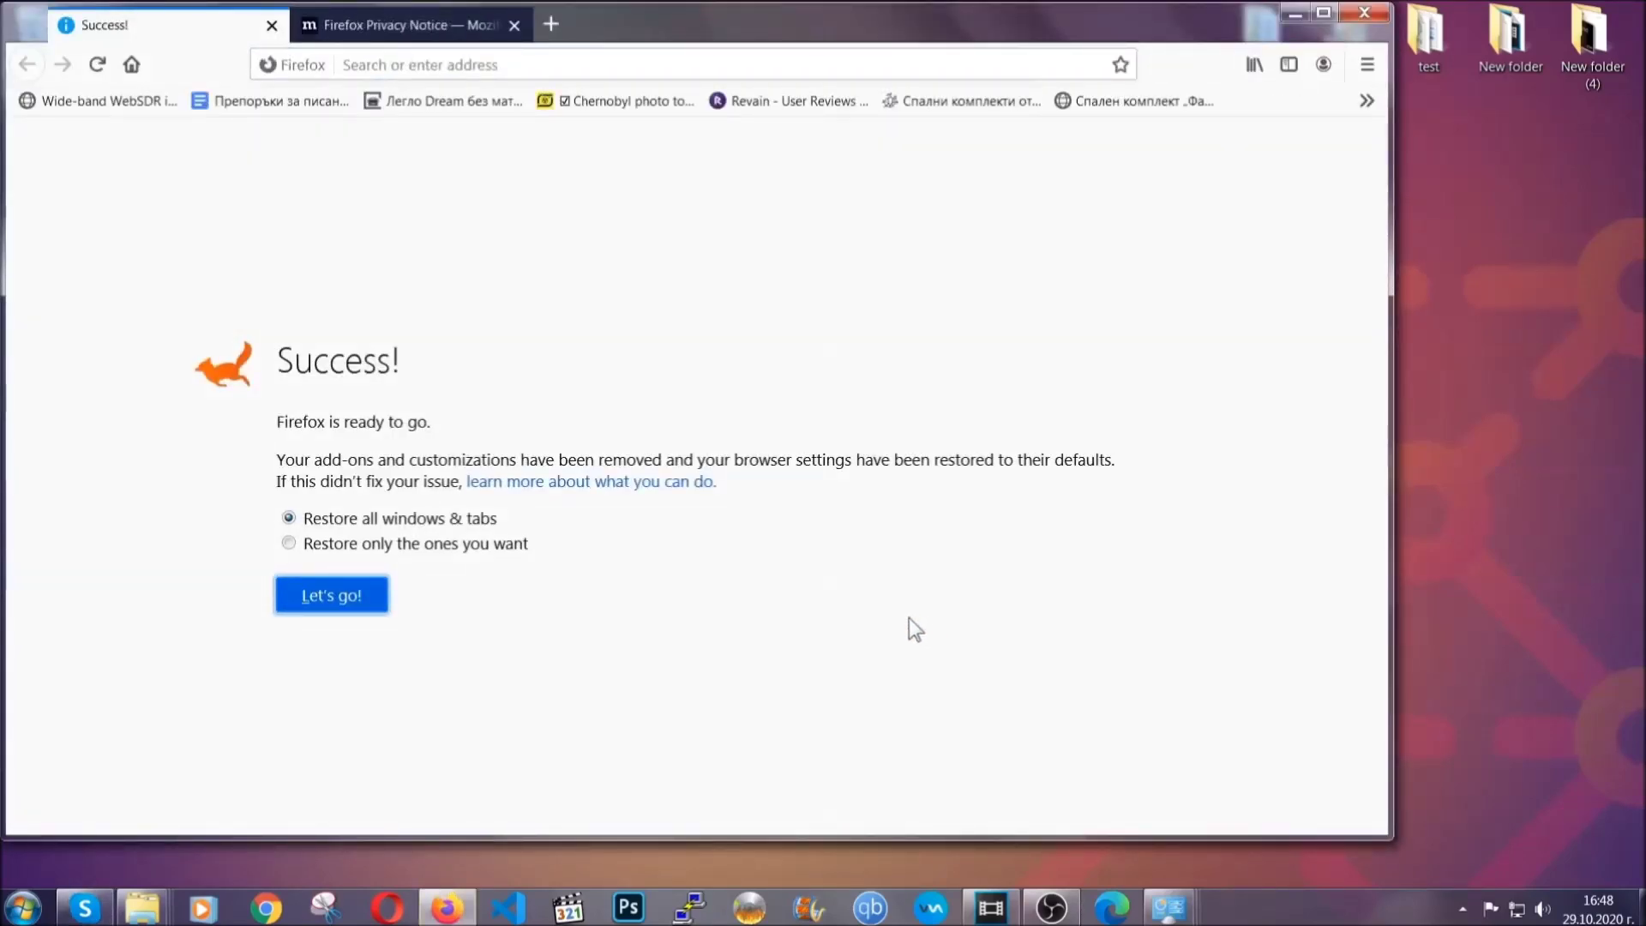
click(1293, 14)
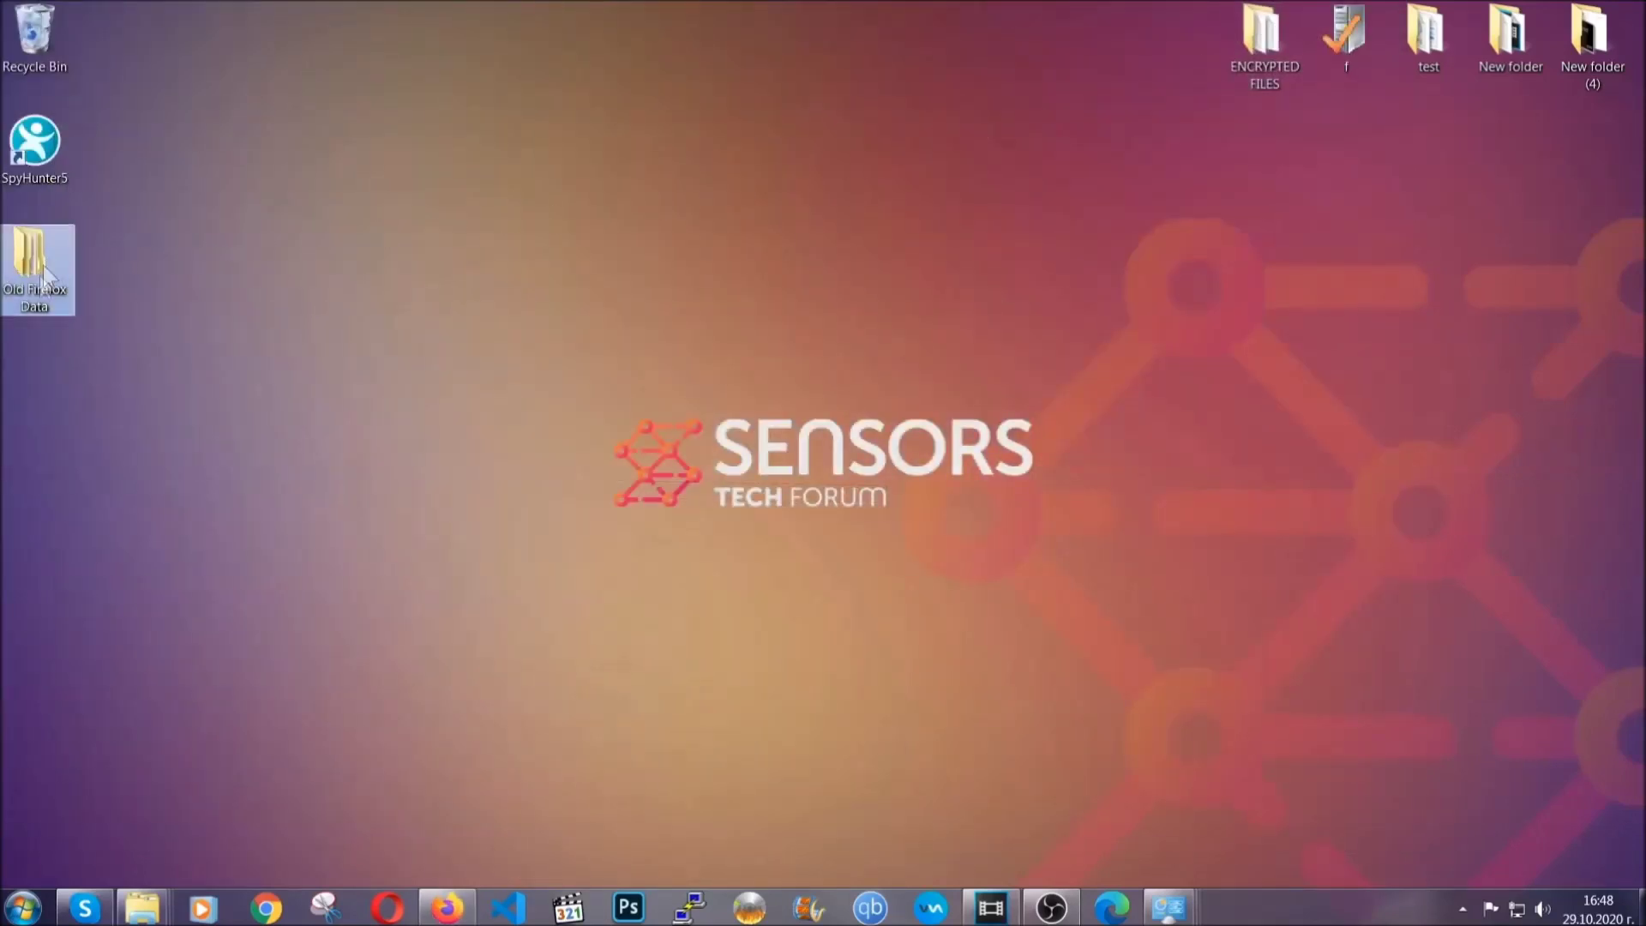
mouse_move(20, 311)
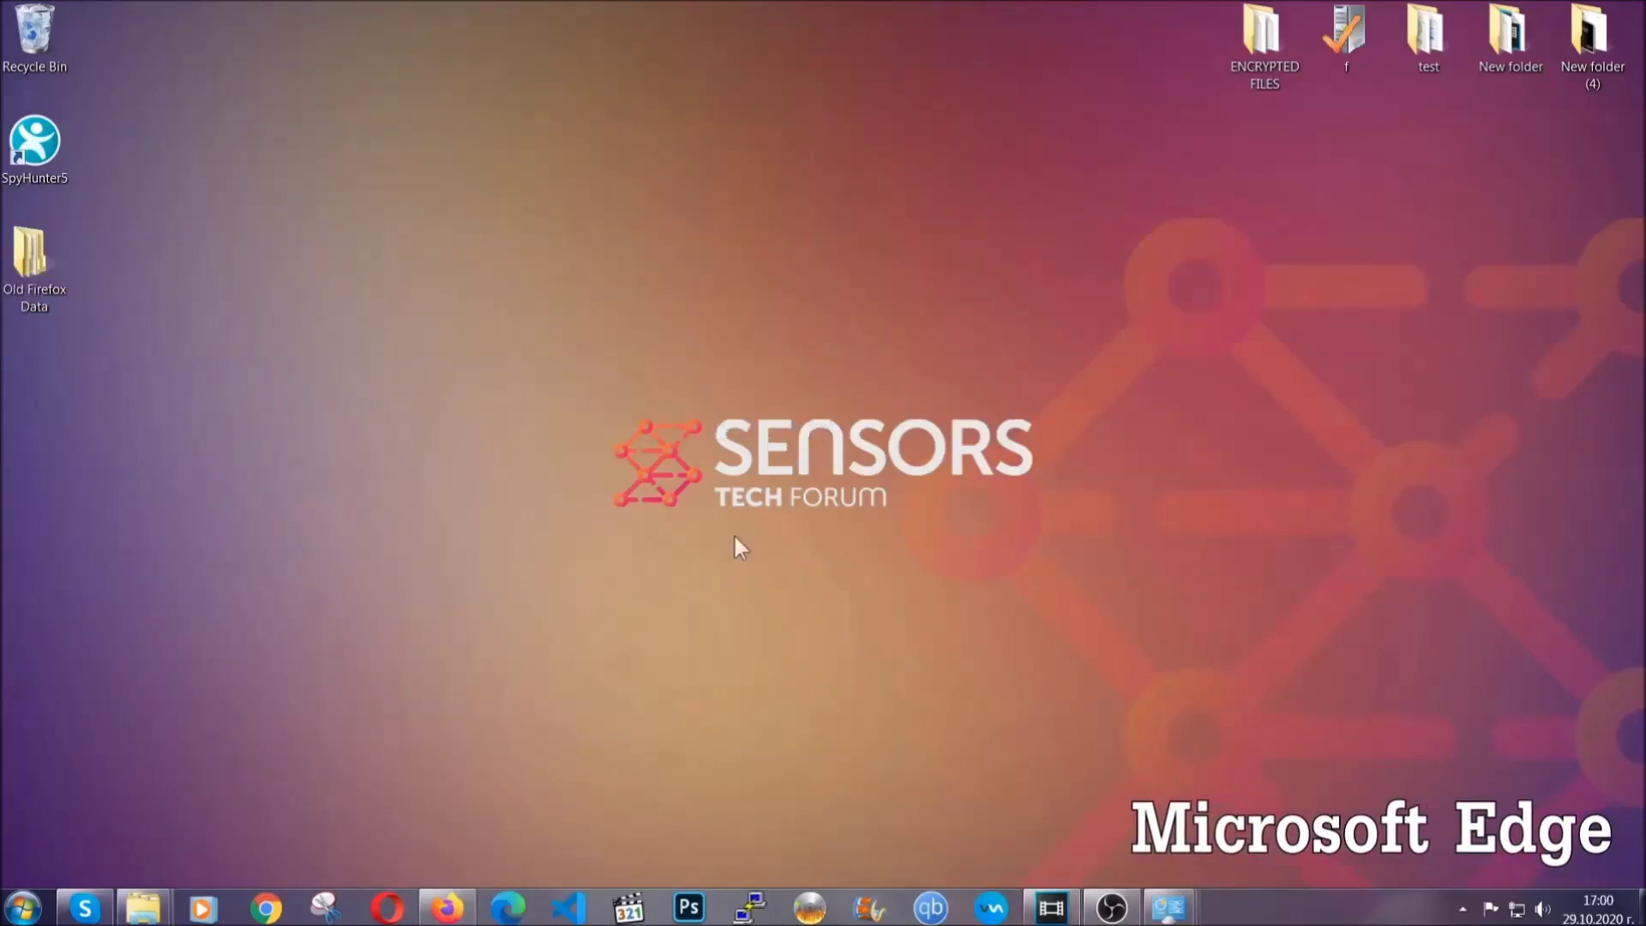
Step: In Edge, go to edge://settings/clearBrowserData and clear All time data, excluding passwords
click(508, 907)
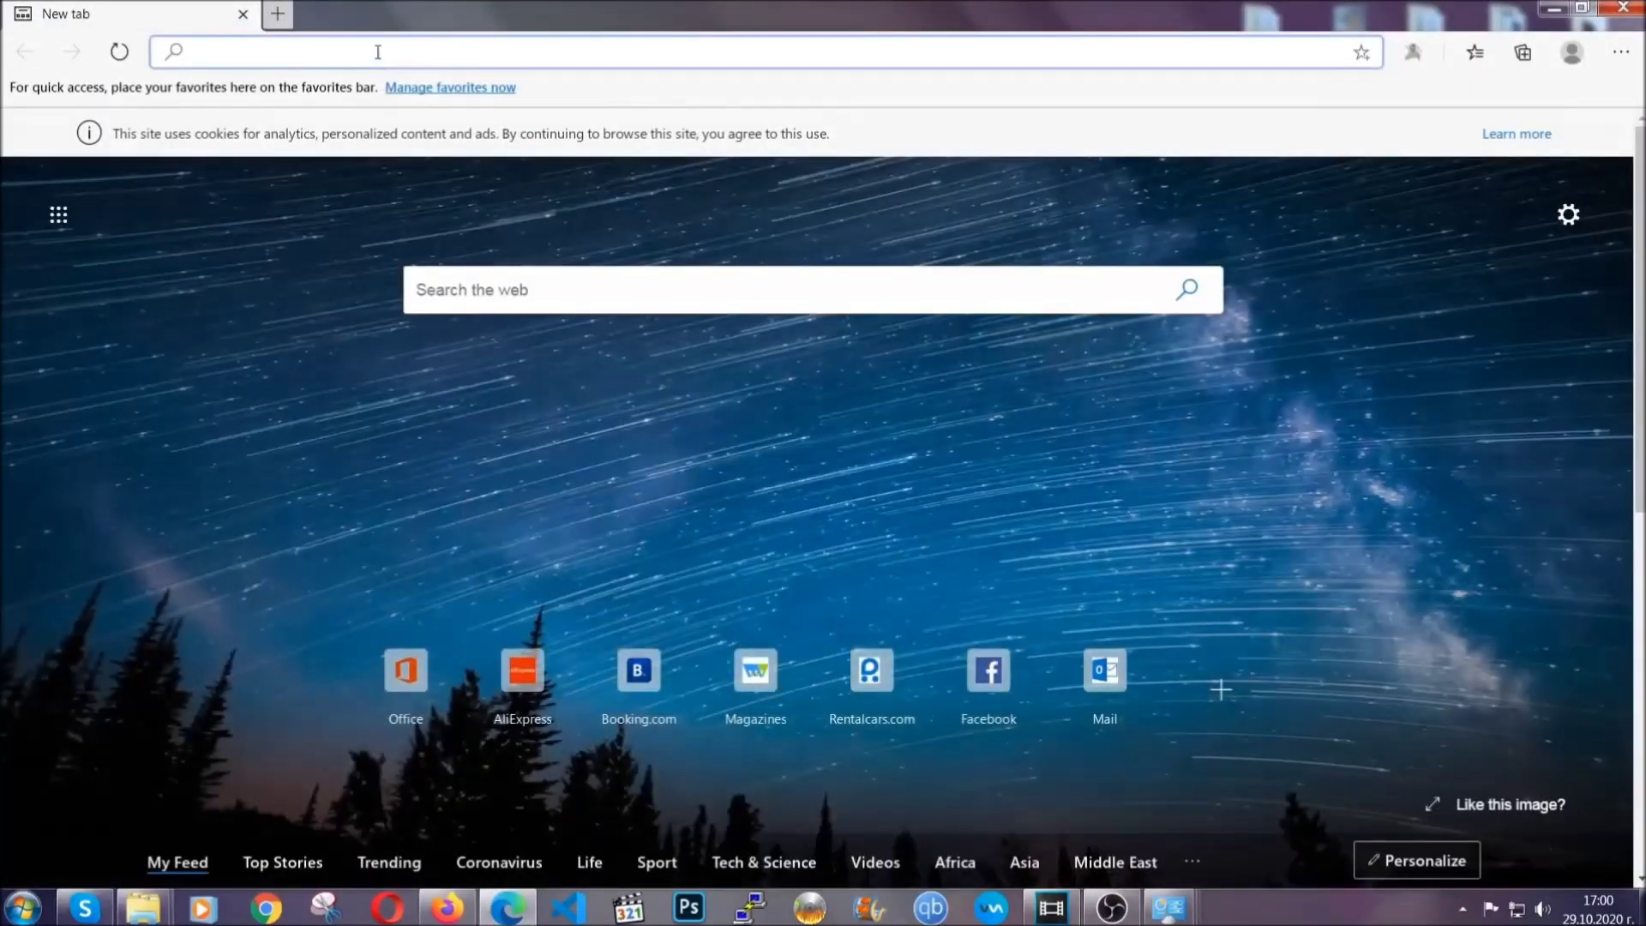
text(edge:)
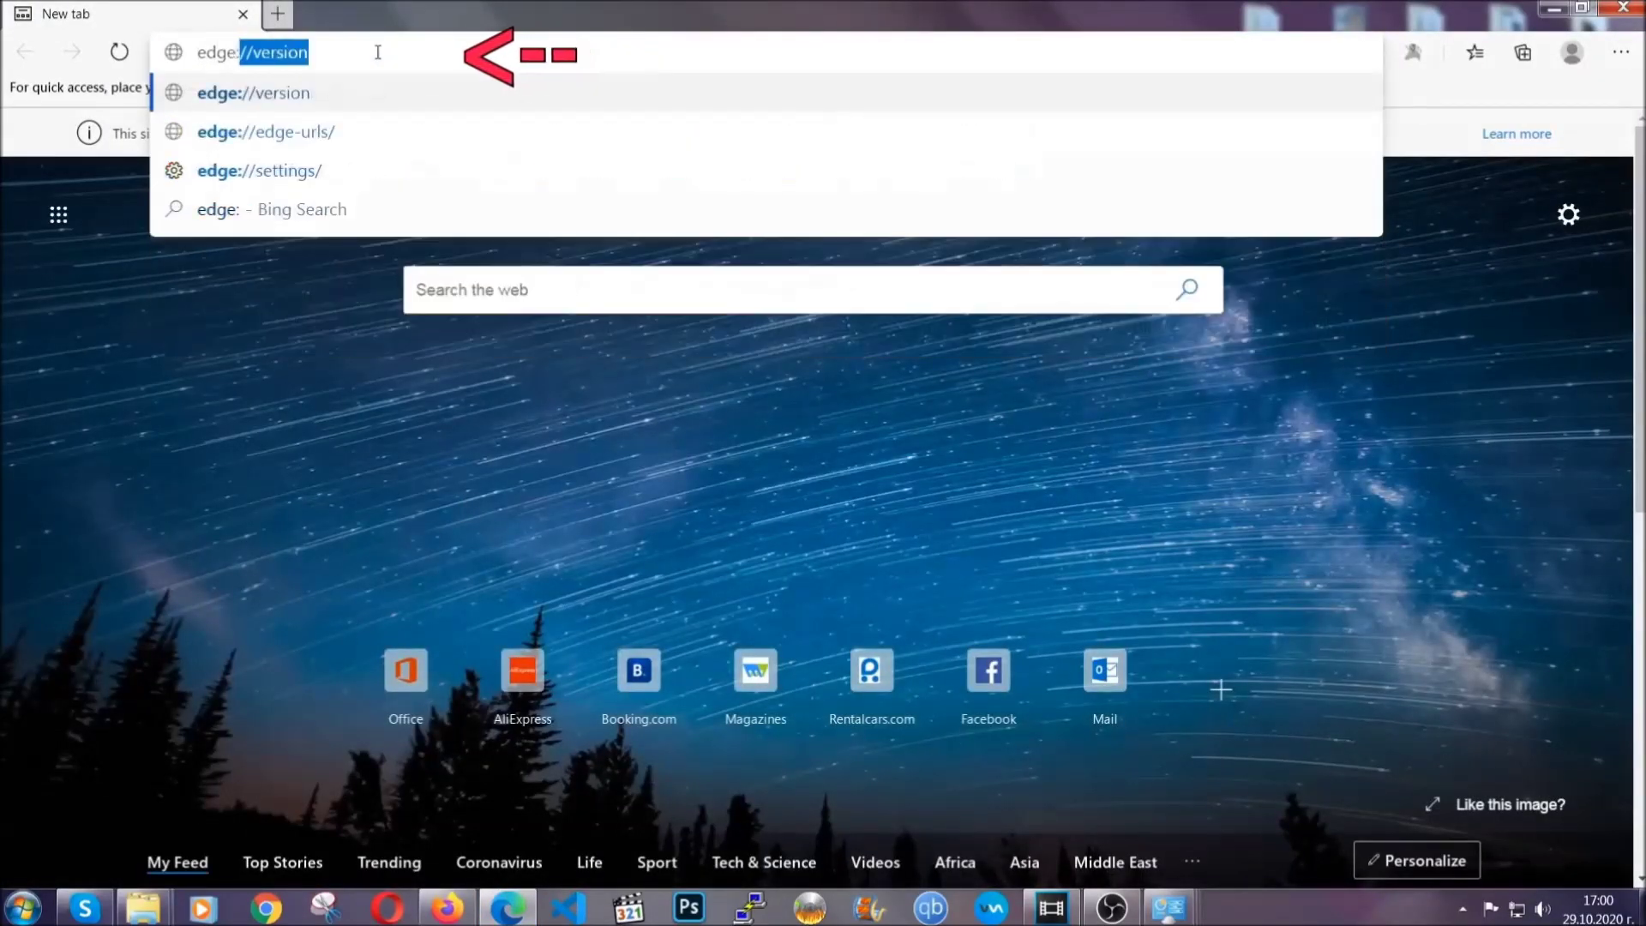
text(//setting)
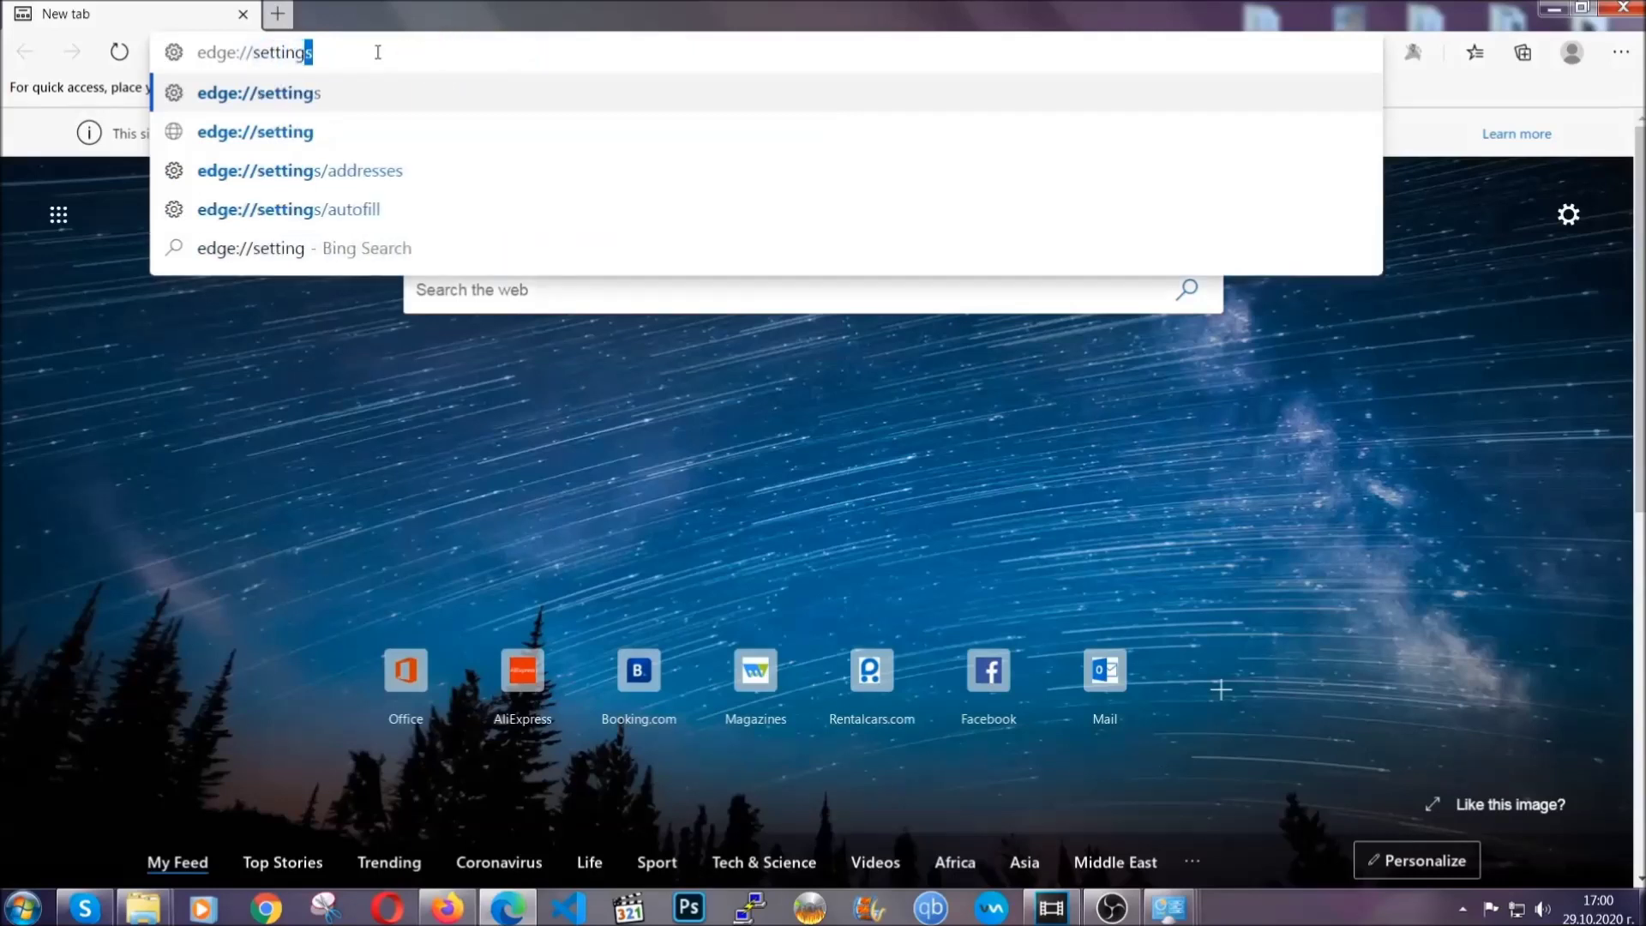
text(s)
text(/cle)
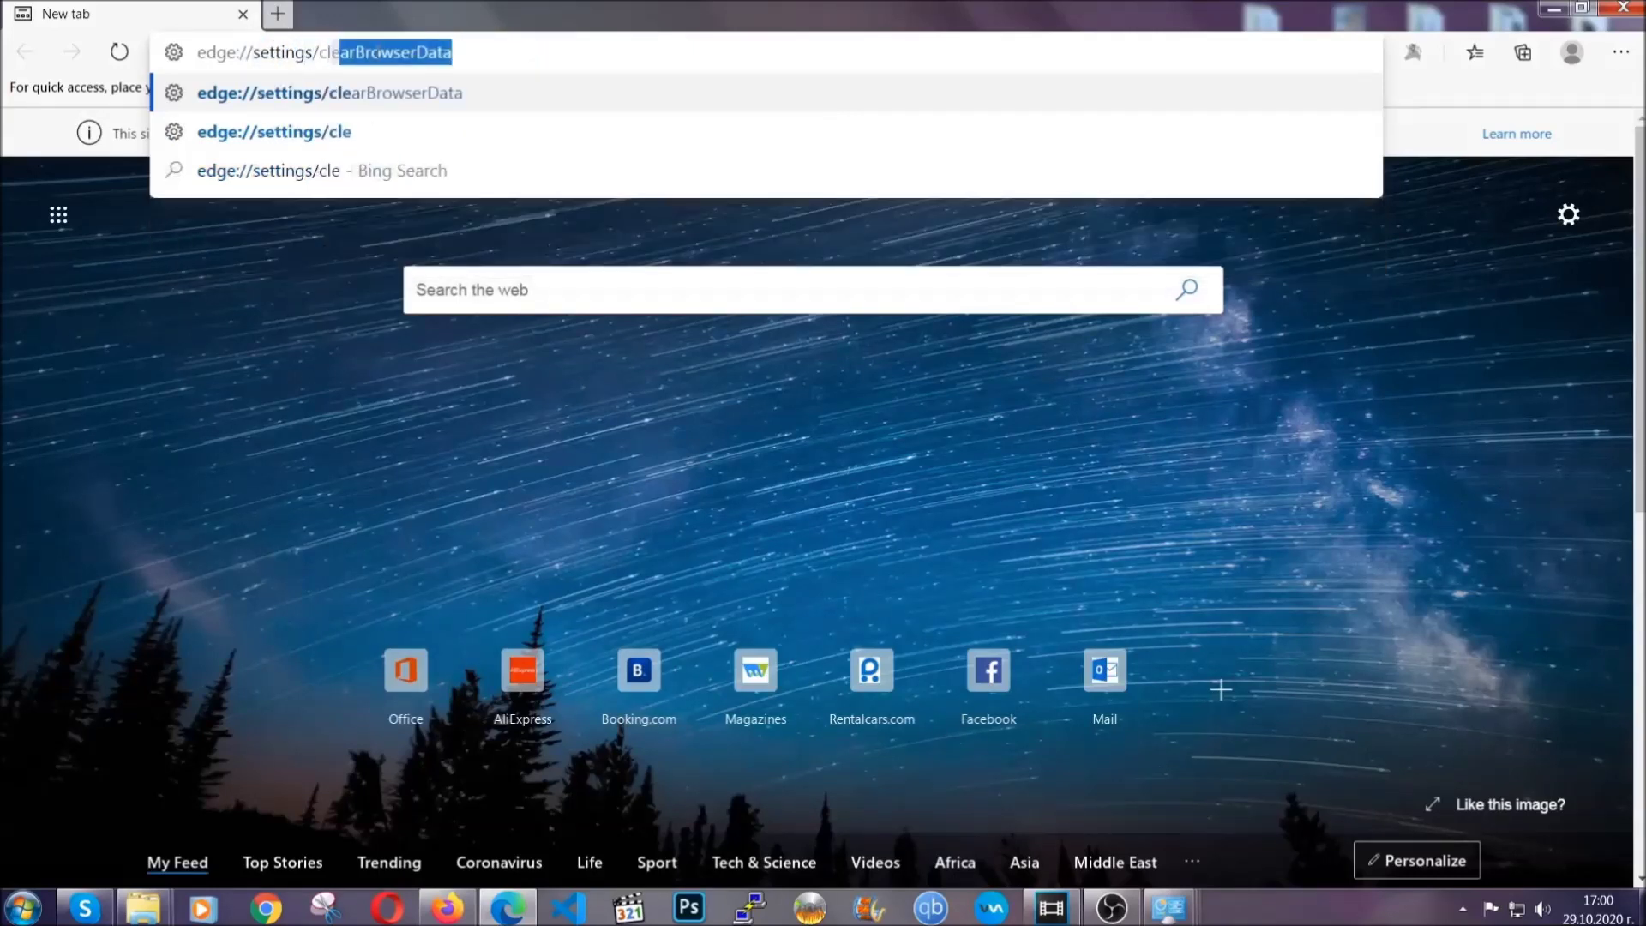
text(arBrowserDa)
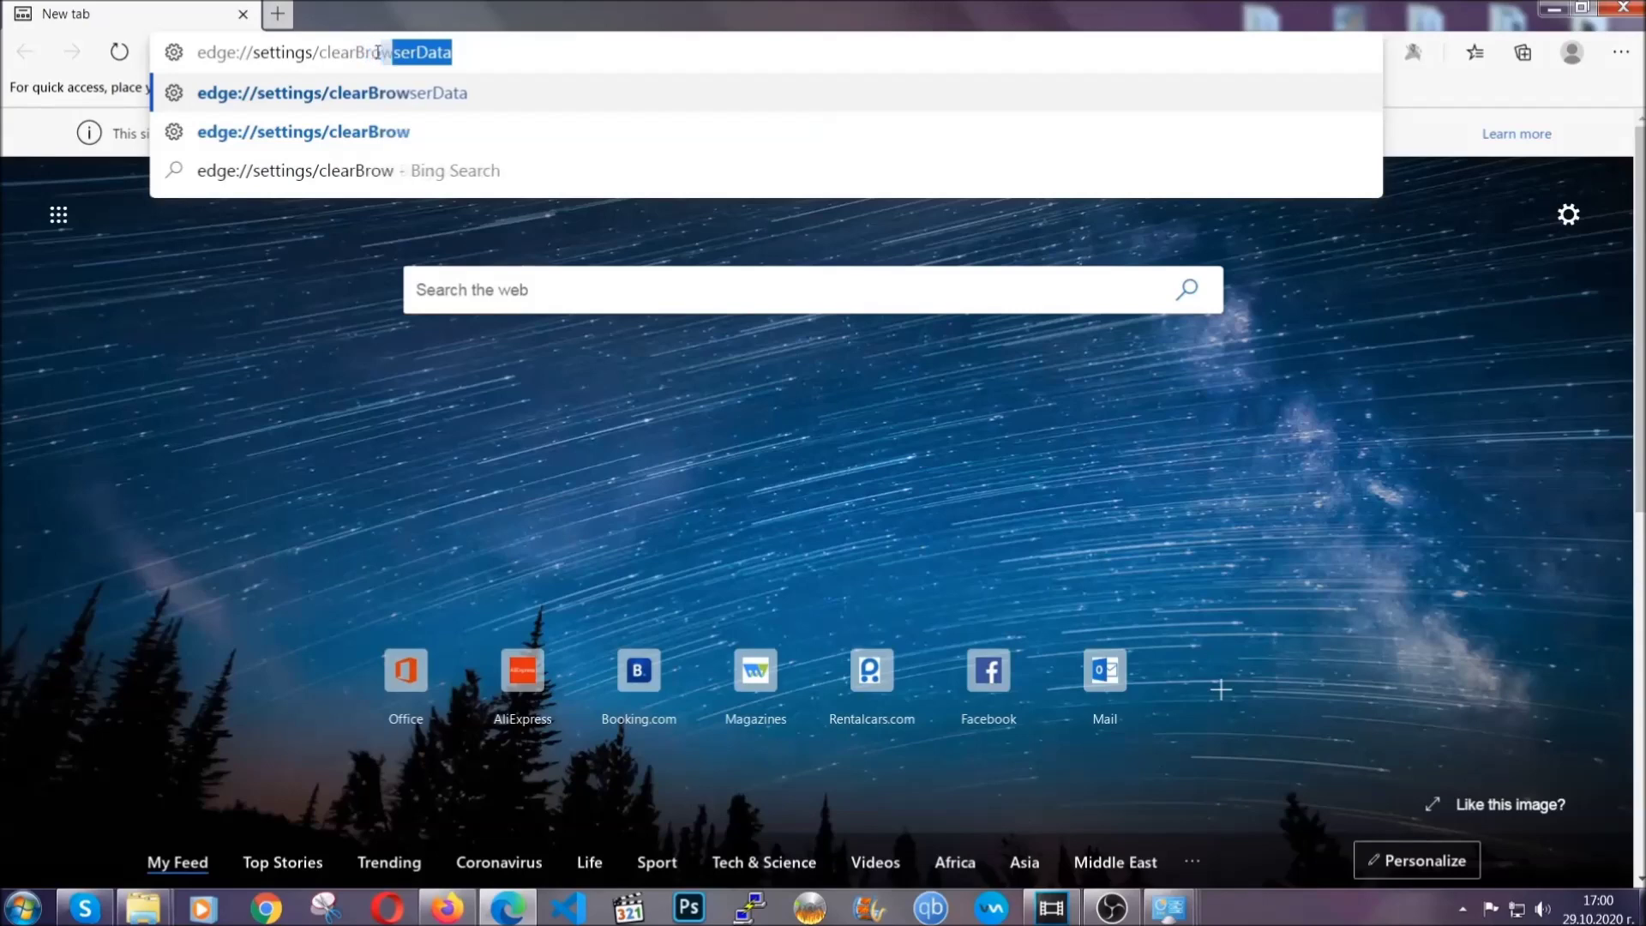
text(ta)
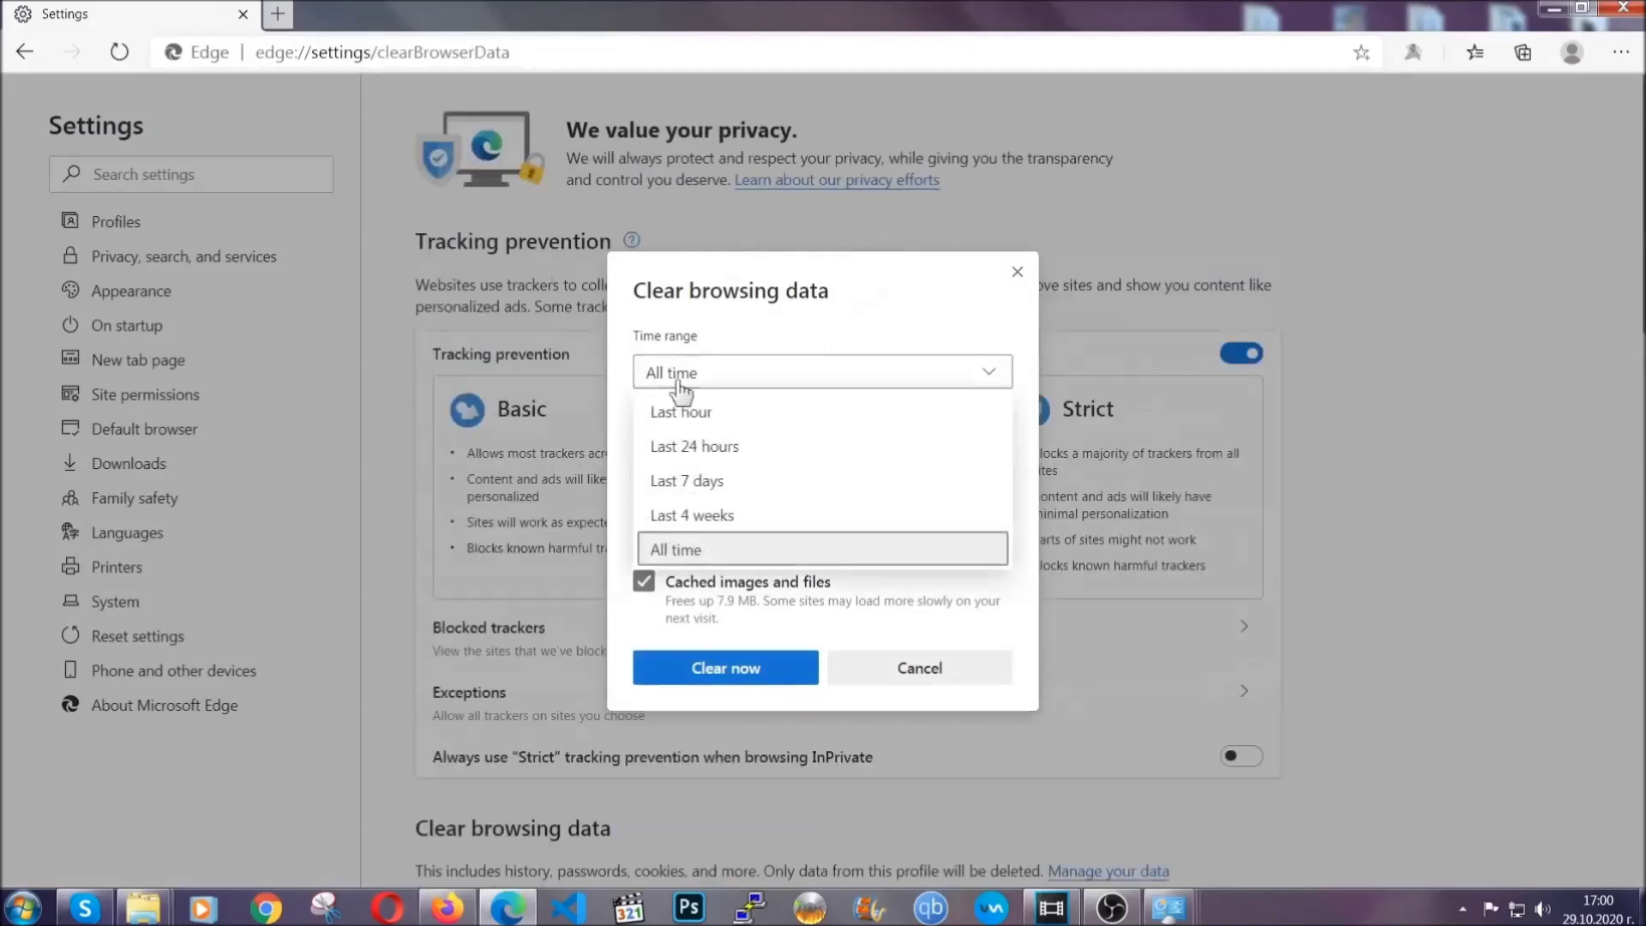
click(677, 553)
scroll(682, 540, down, 3)
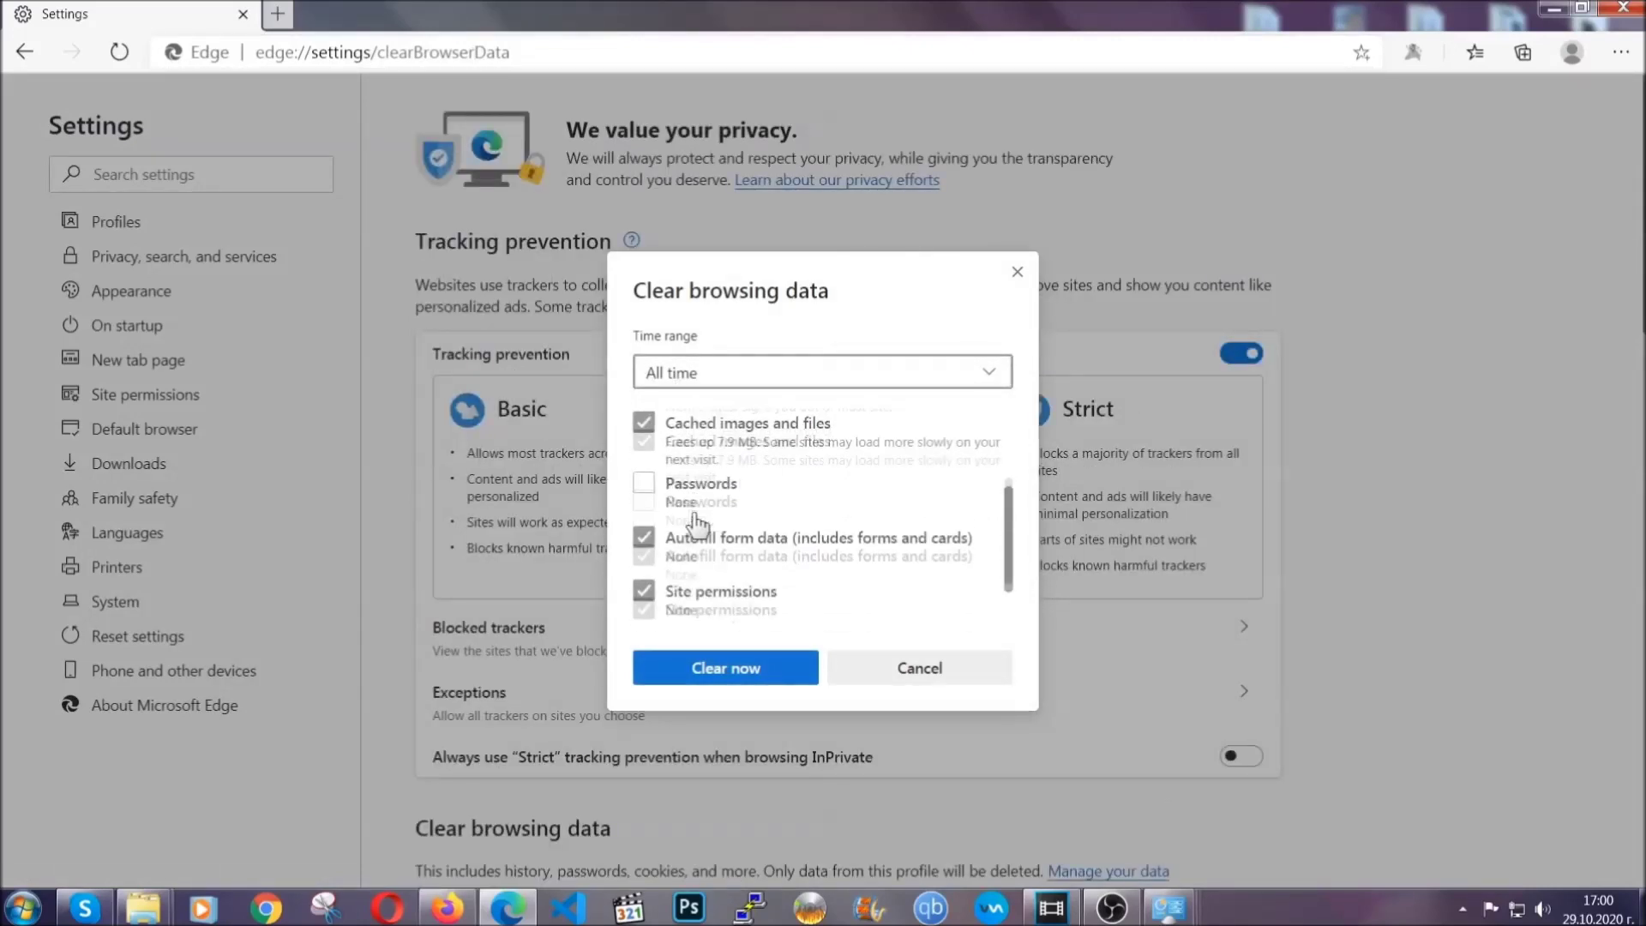
click(715, 674)
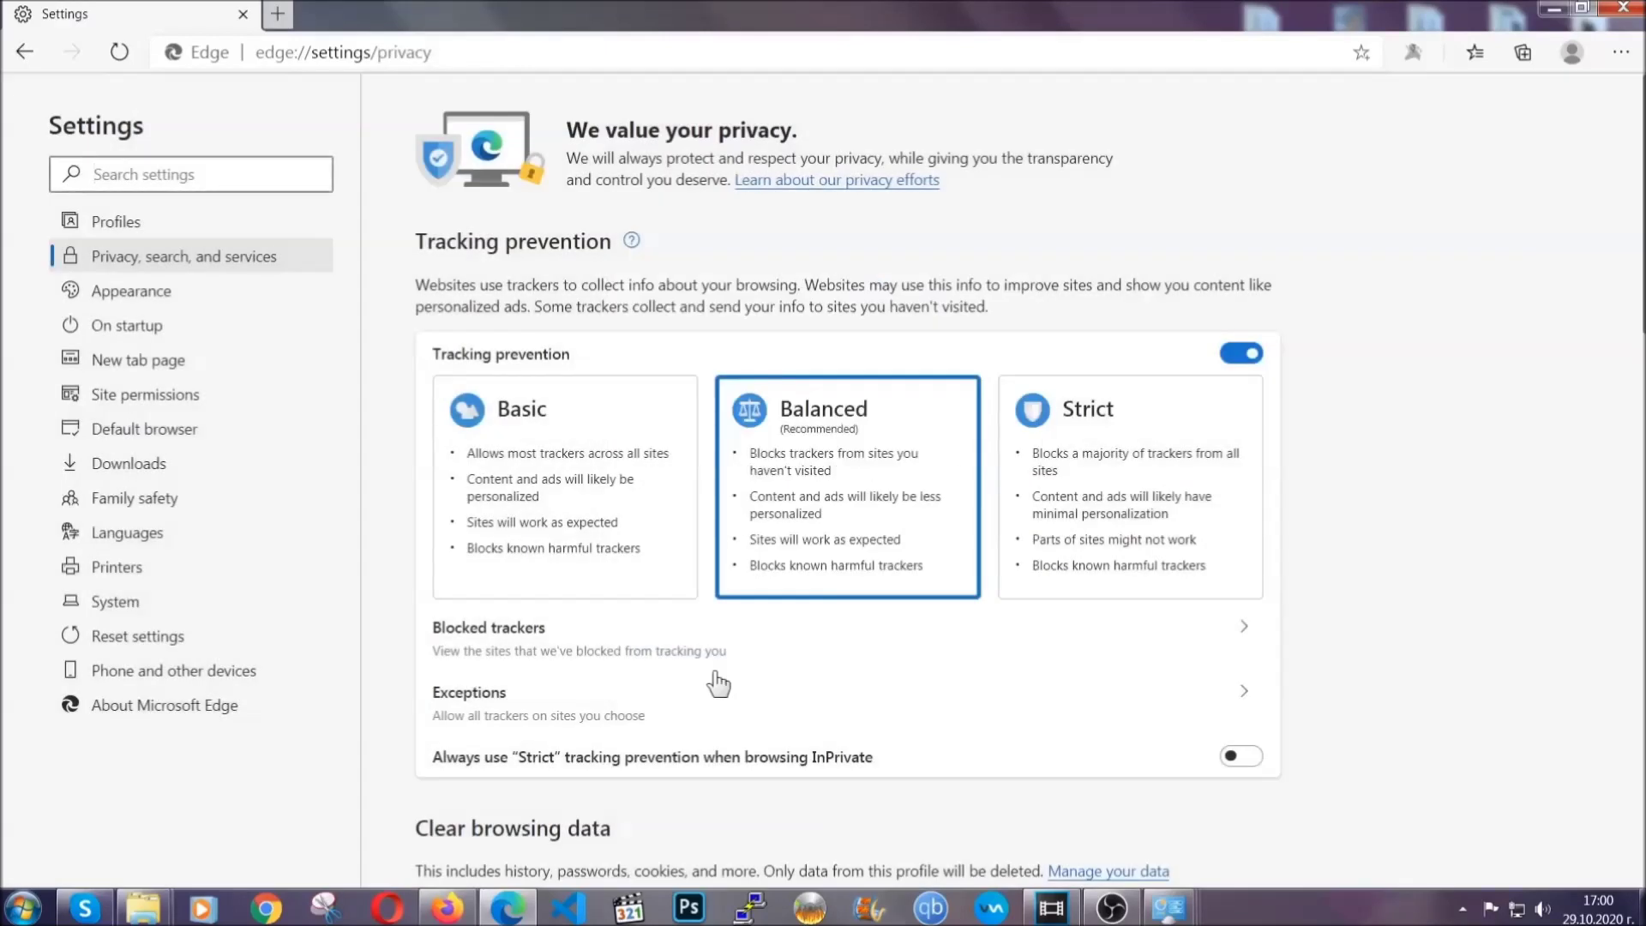
Step: Remove the Store extension from Edge's Extensions page and close the browser
click(1620, 53)
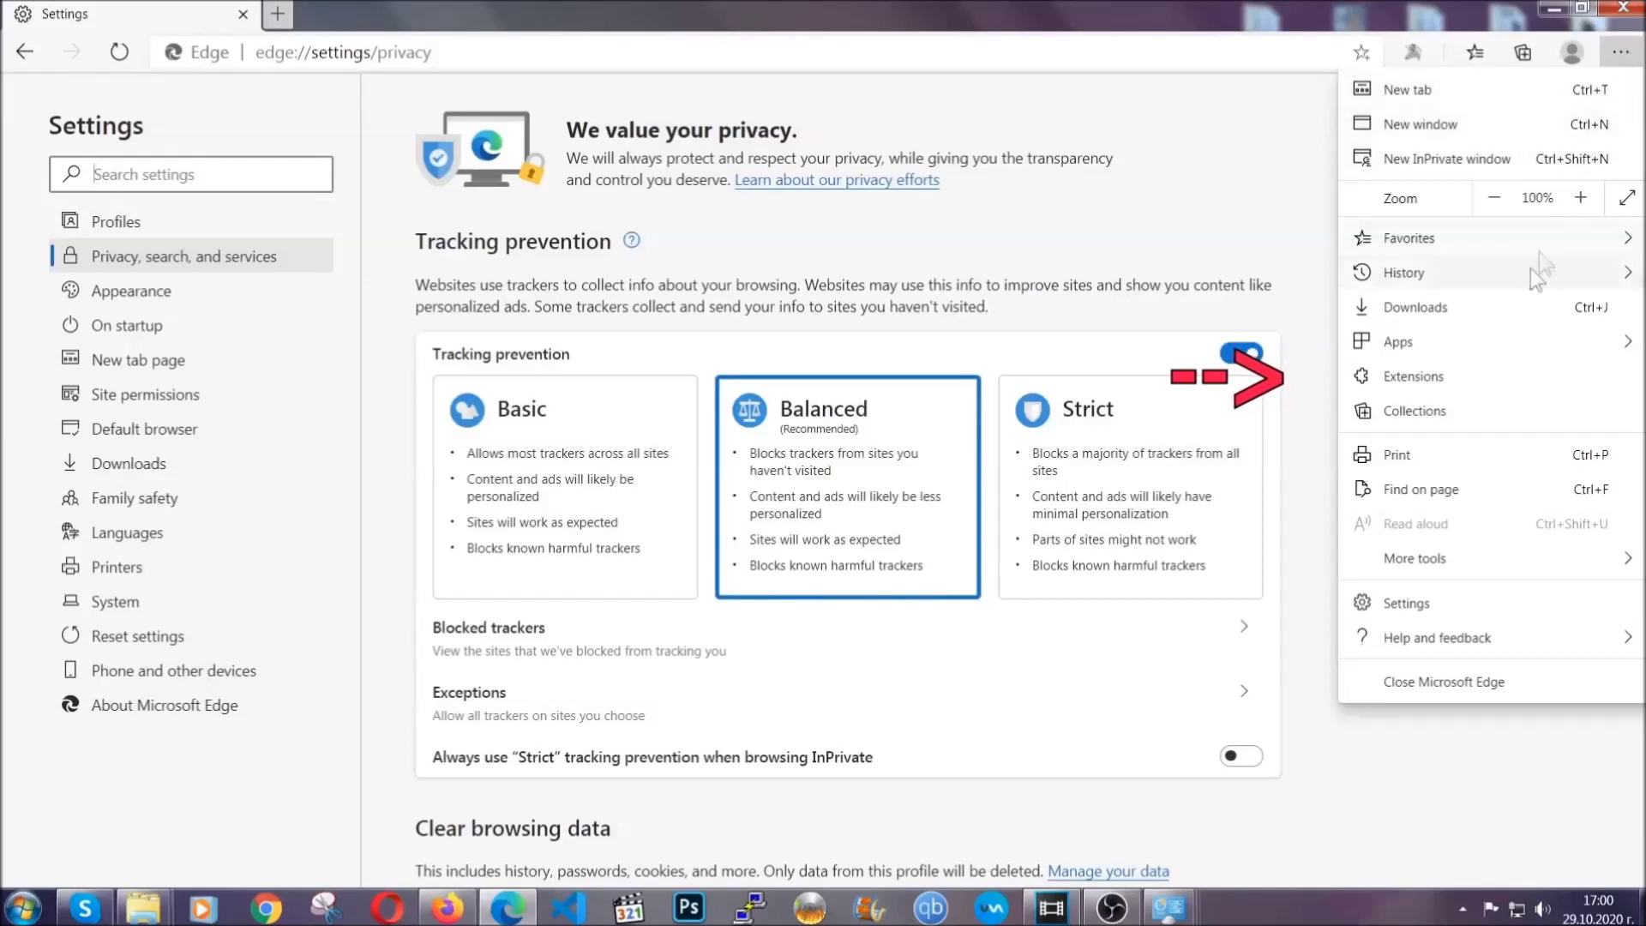
click(1504, 374)
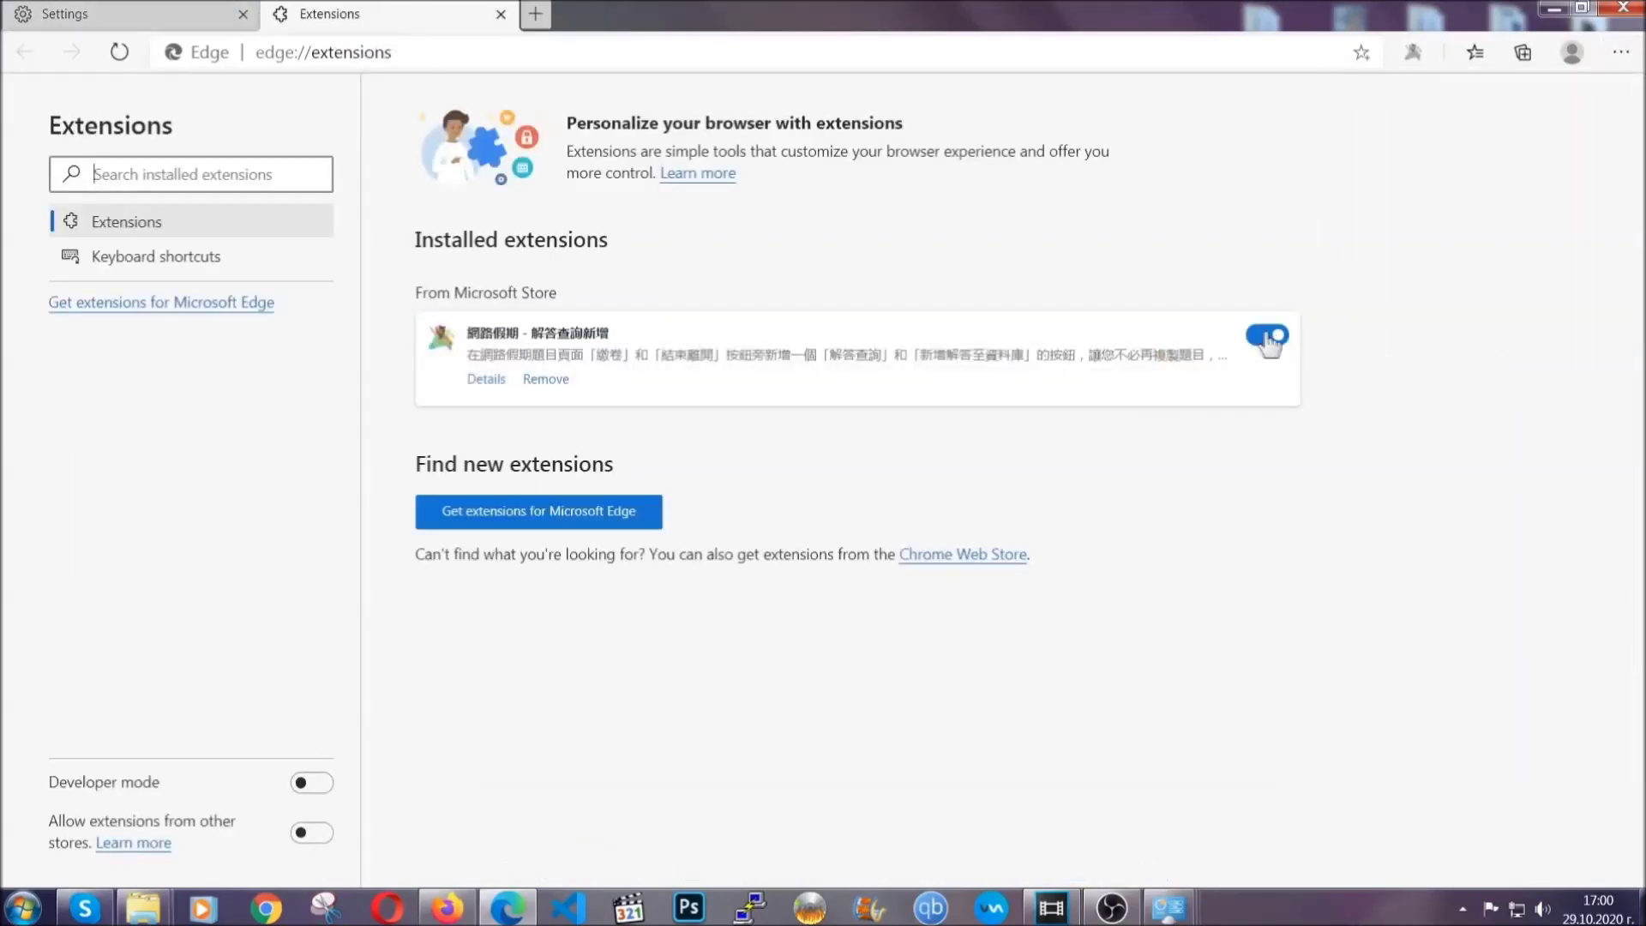
click(540, 380)
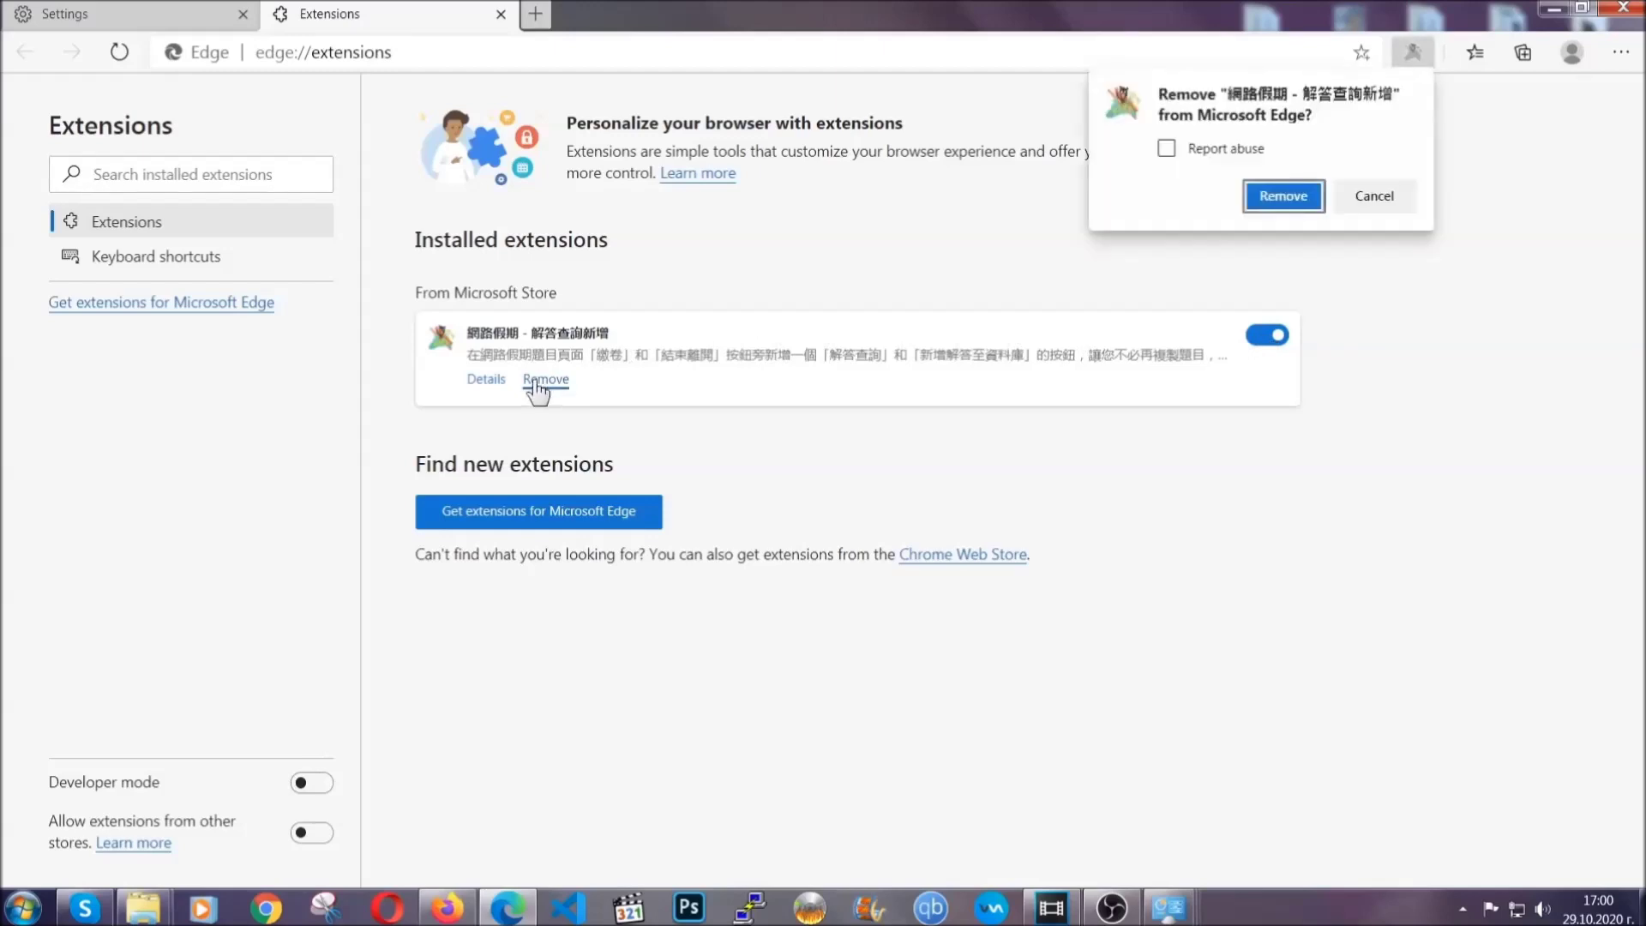
click(1282, 196)
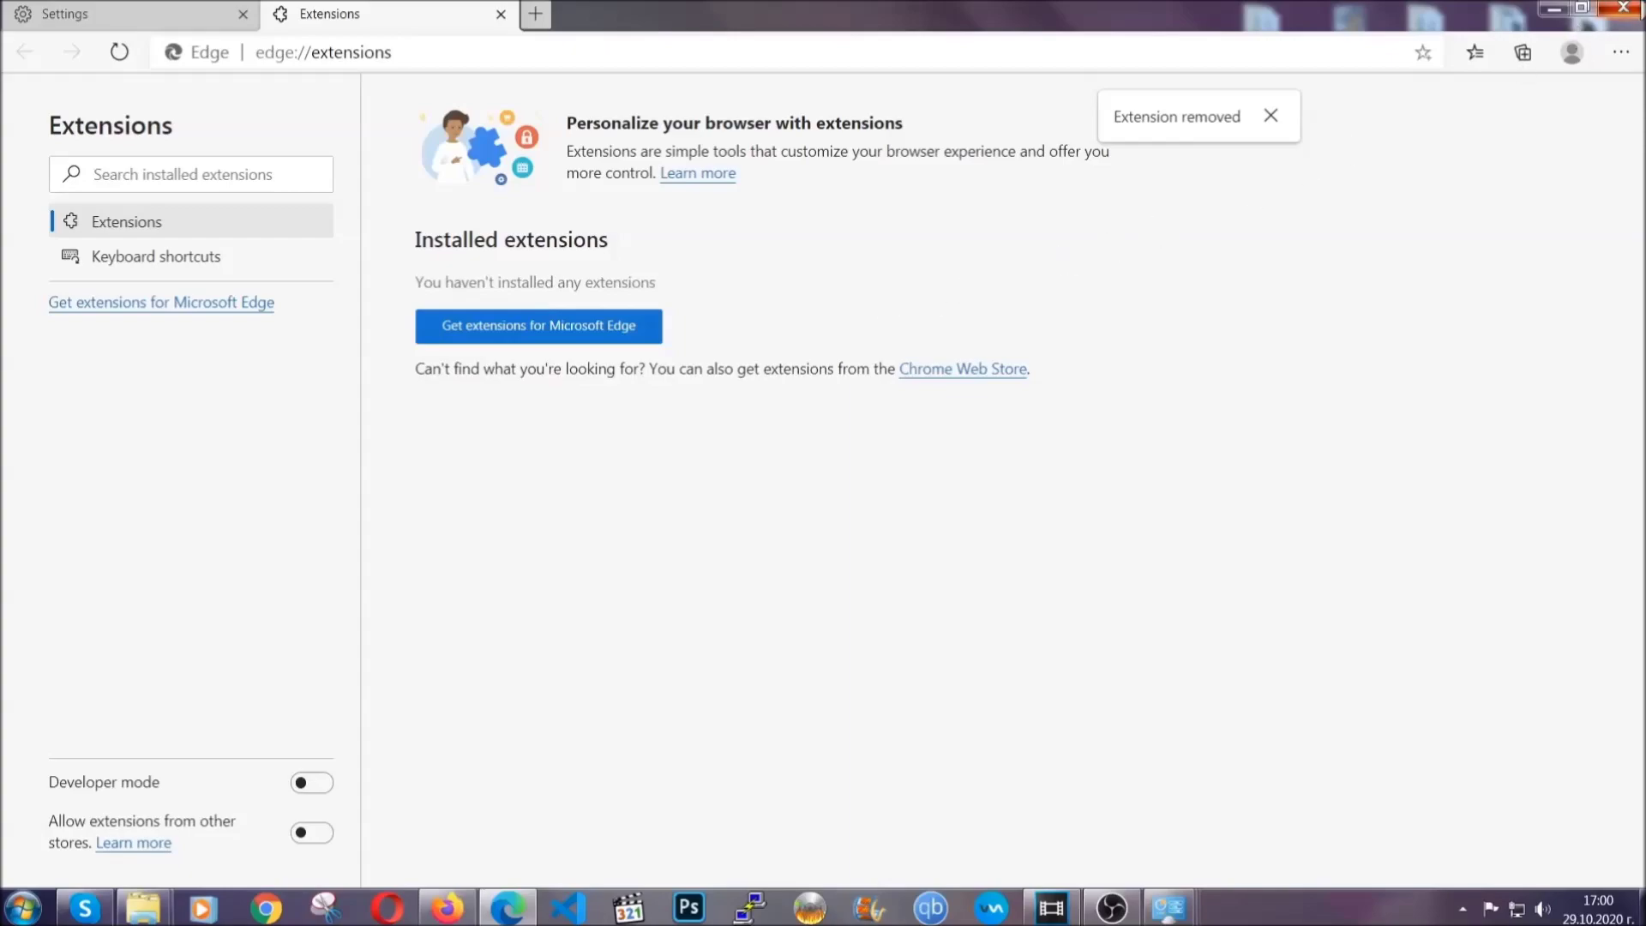
click(1622, 8)
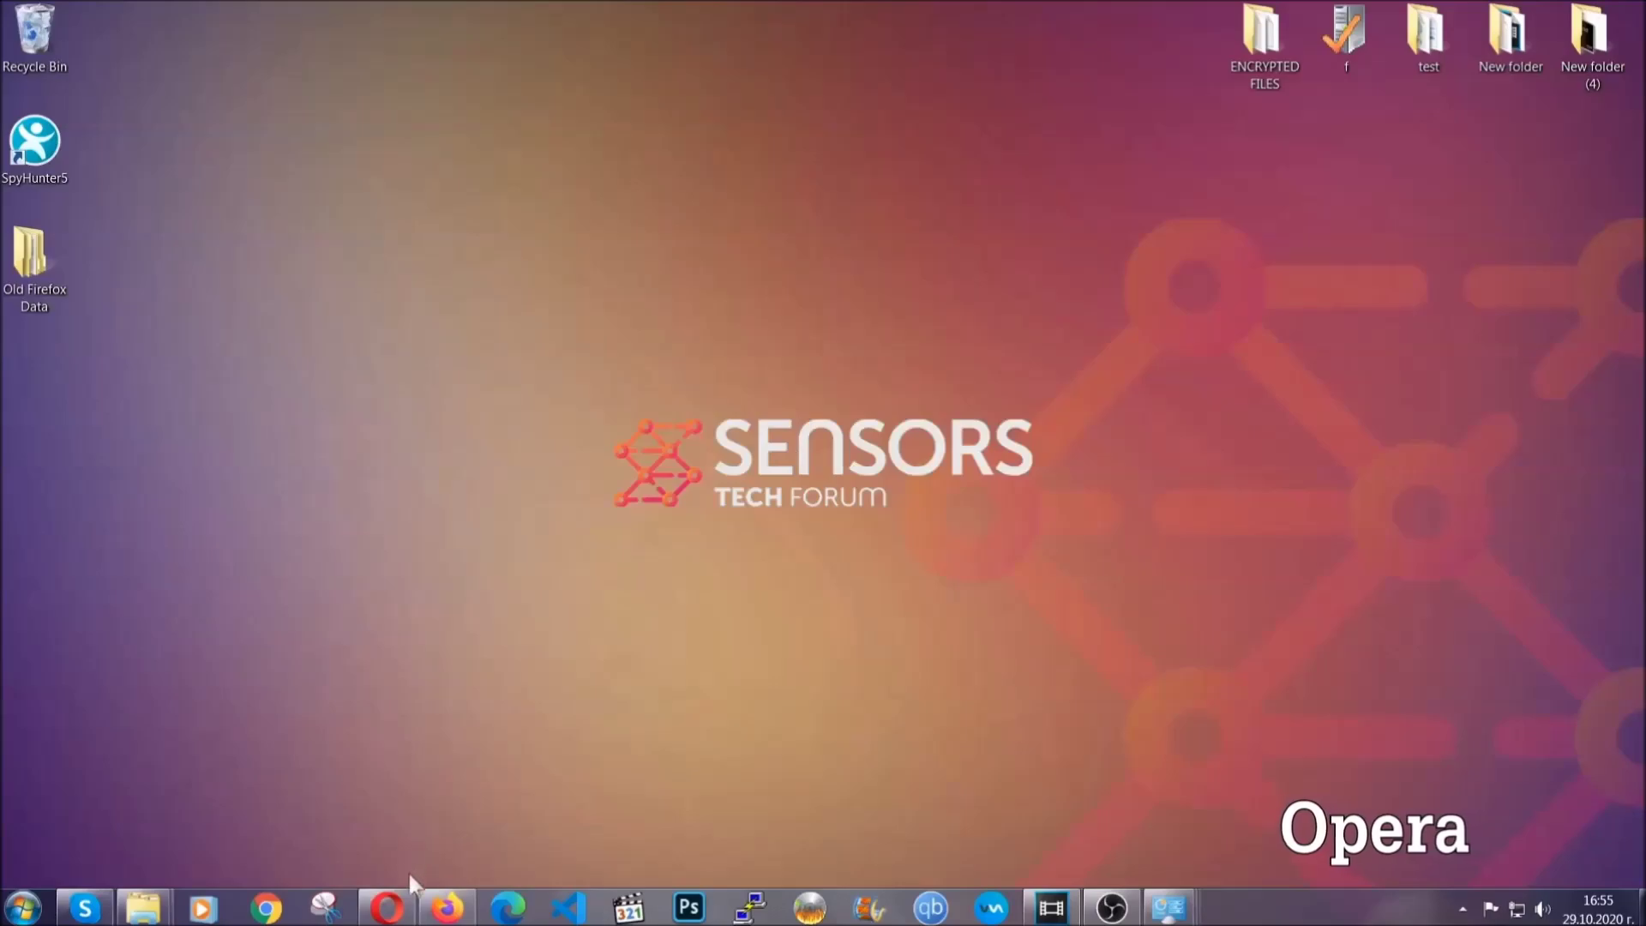
Step: Launch Opera and go to opera://settings/clearBrowserData
click(388, 906)
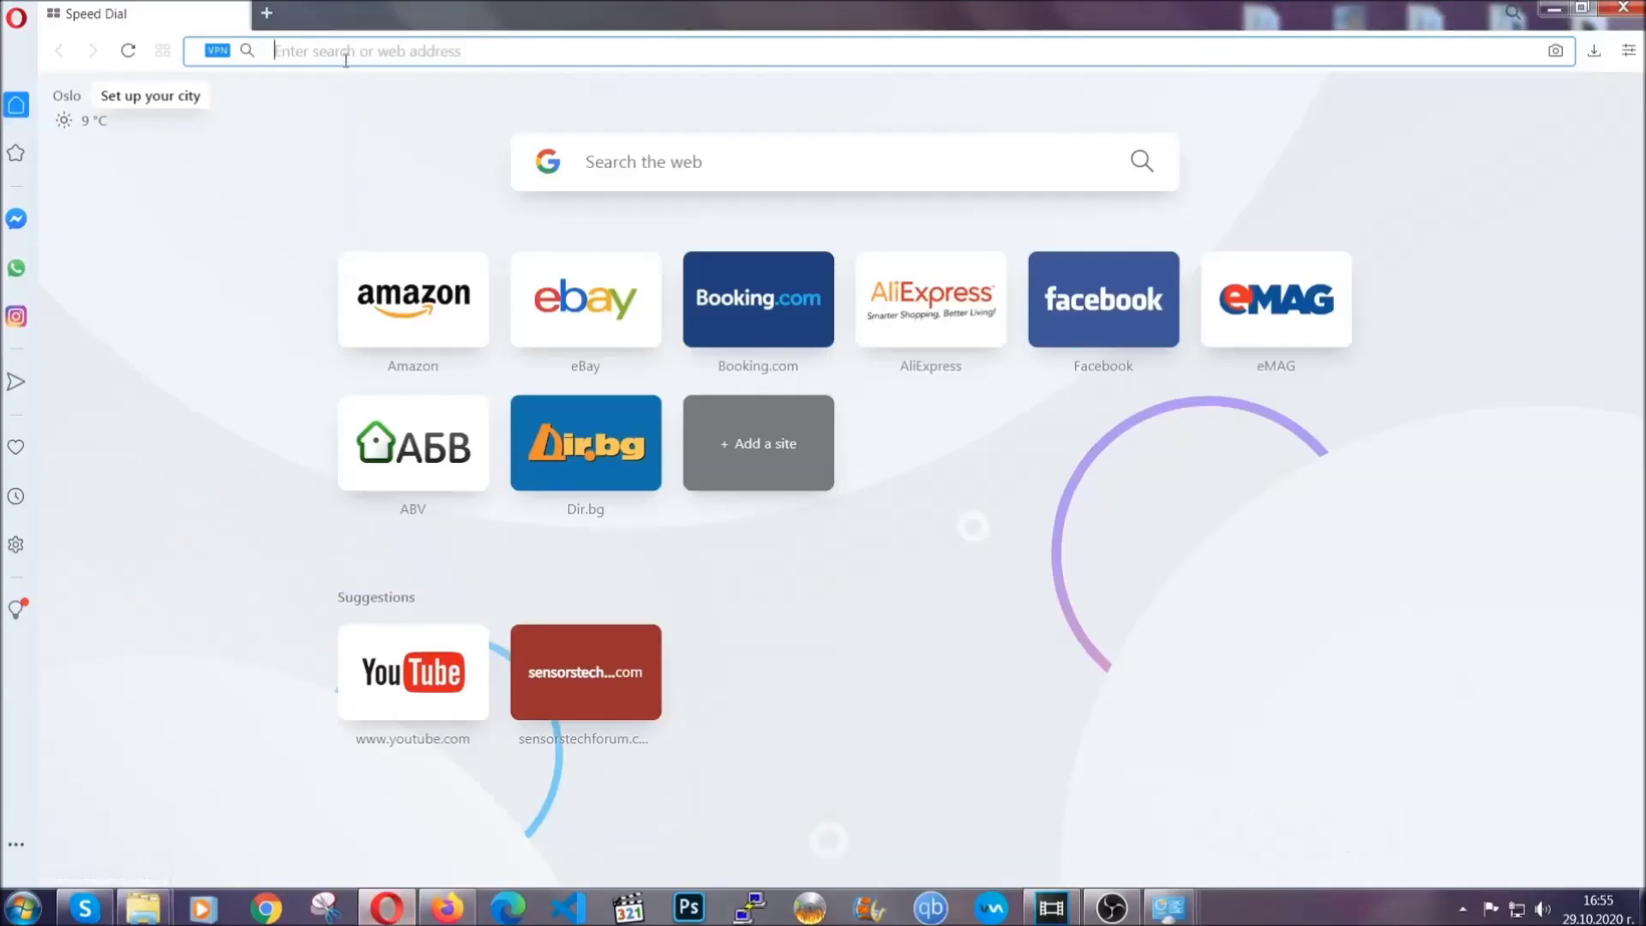
text(opera)
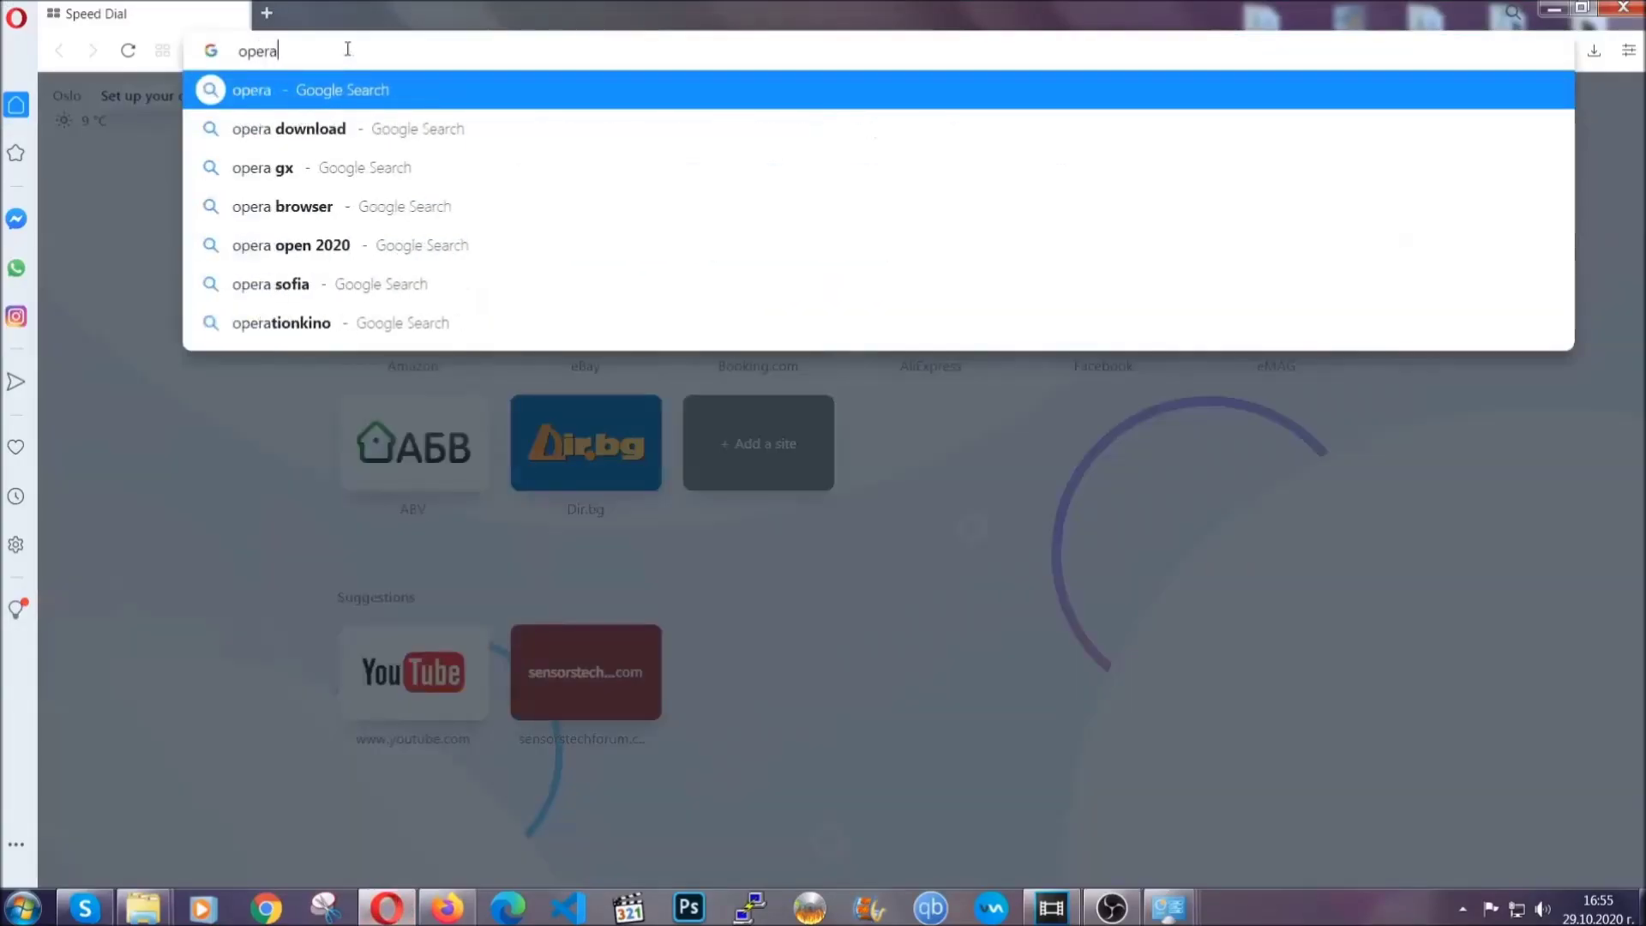
text(://settings/c)
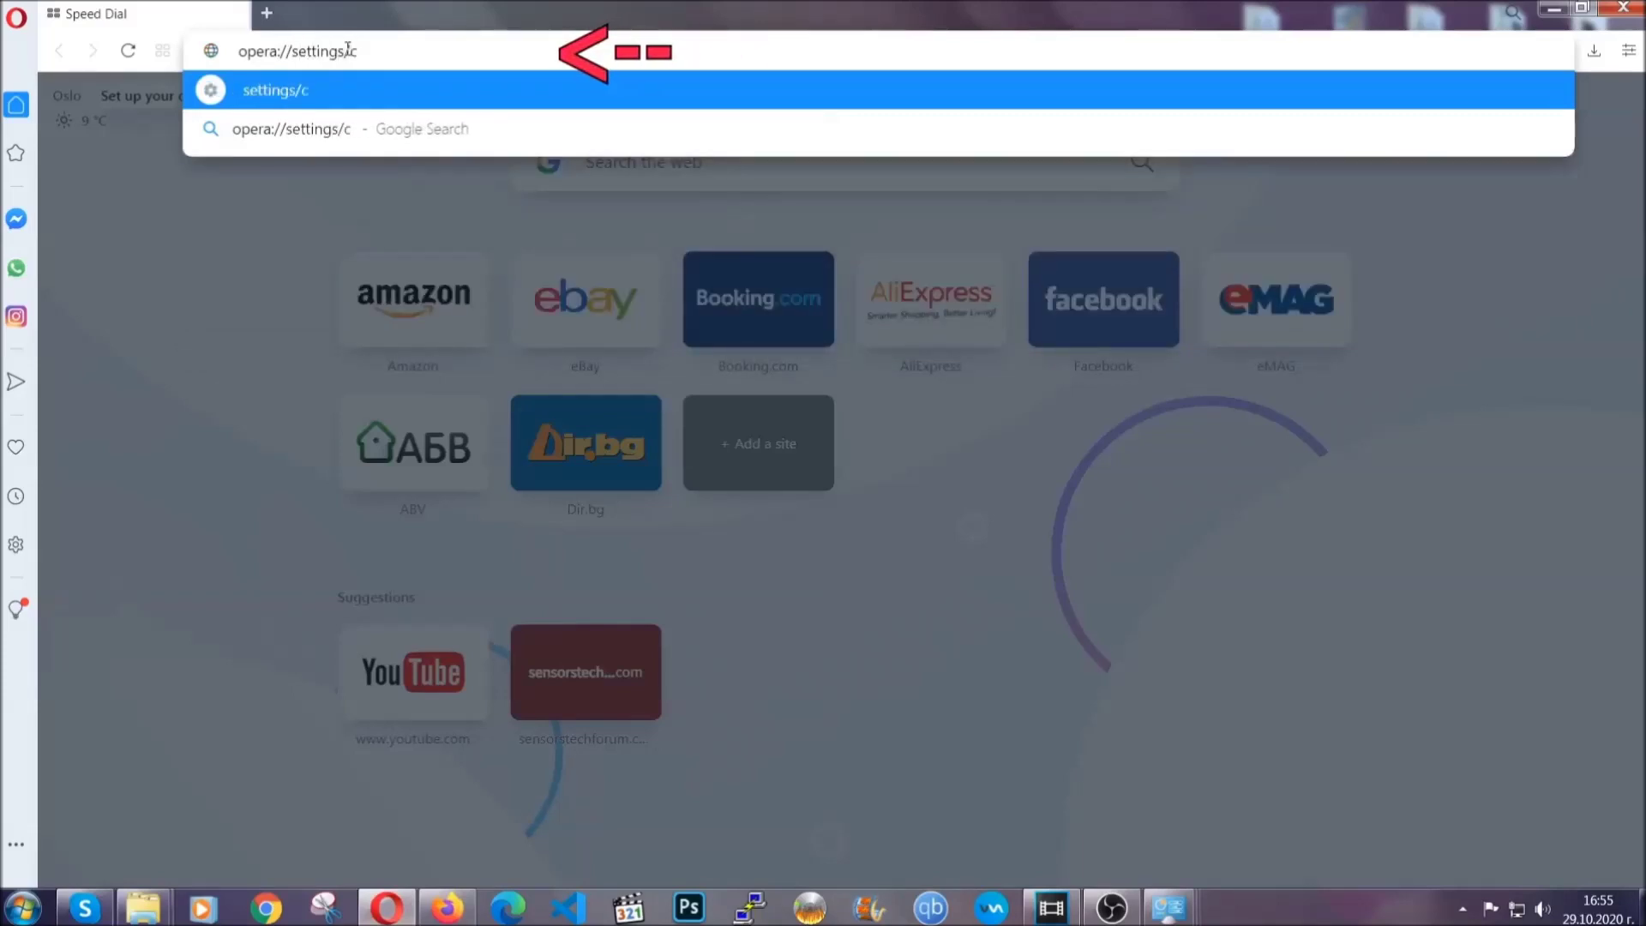
text(learBrr)
key(BackSpace)
text(owserD)
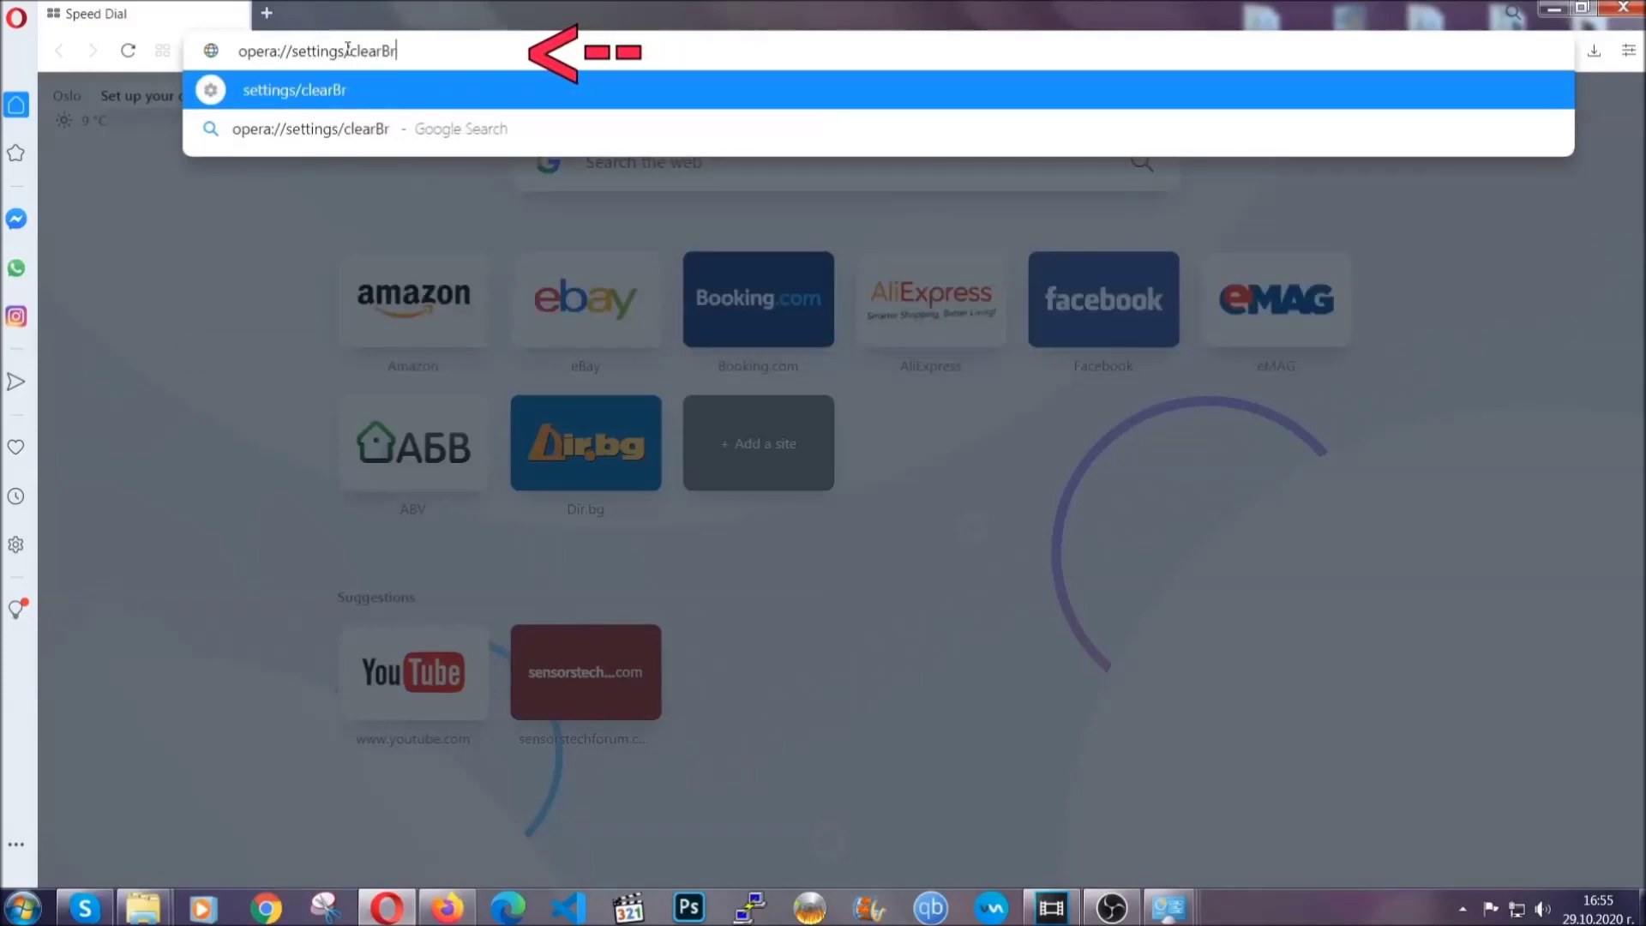
text(ata)
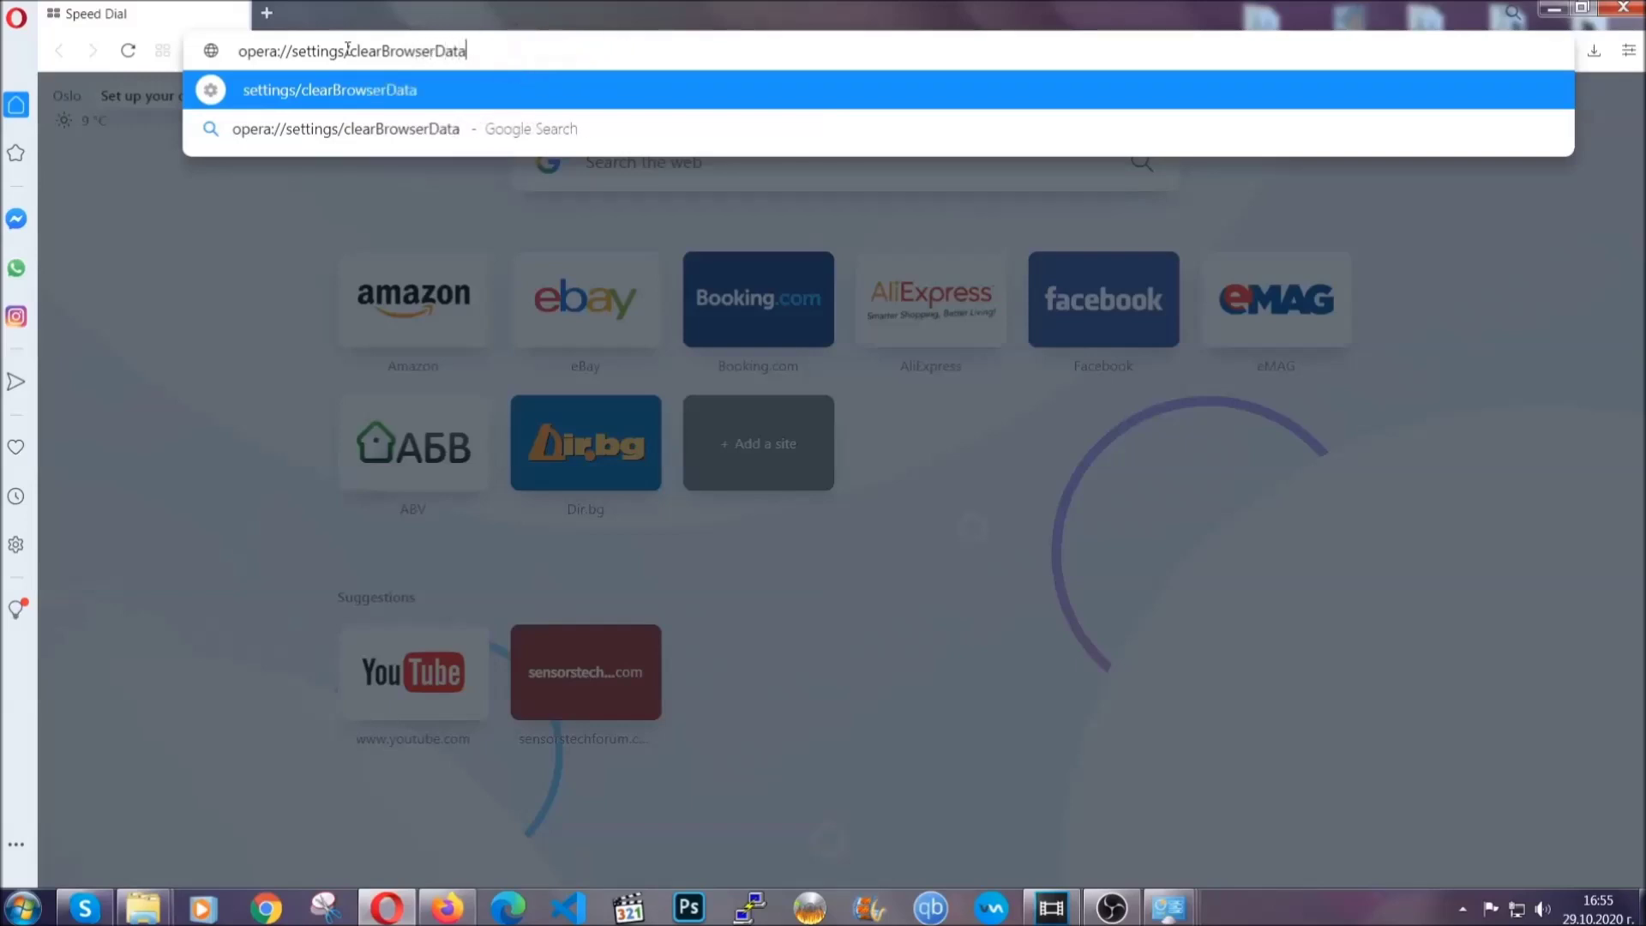
key(Return)
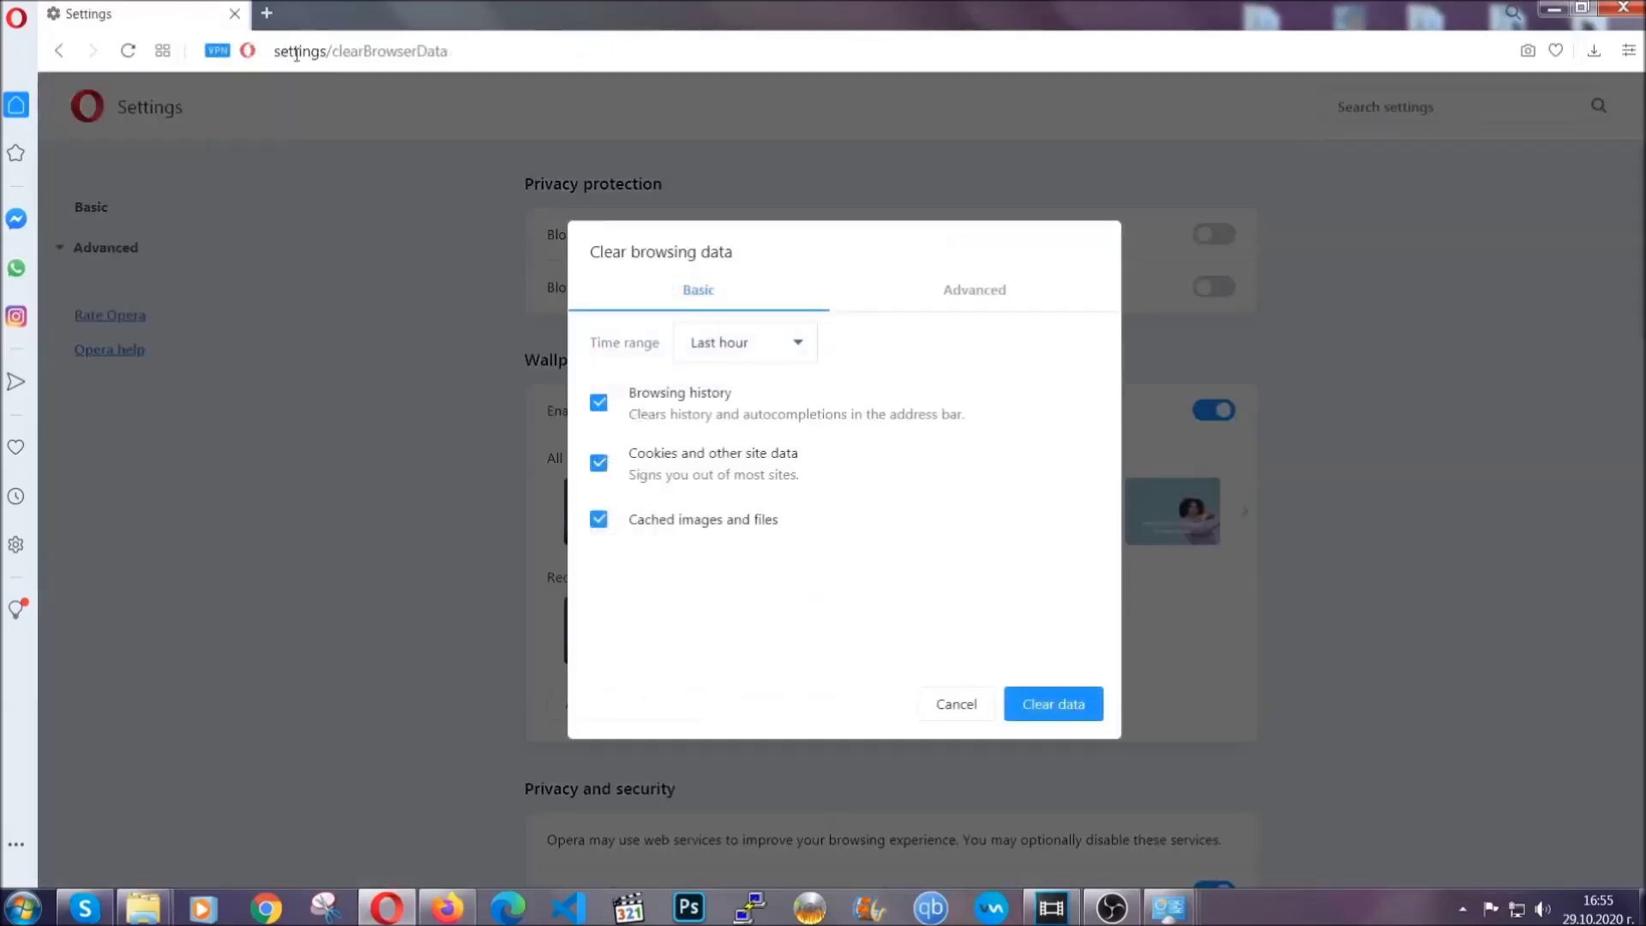
Step: In Advanced, clear All time data with Site Settings and Hosted app data ticked, keeping passwords
click(971, 293)
click(798, 343)
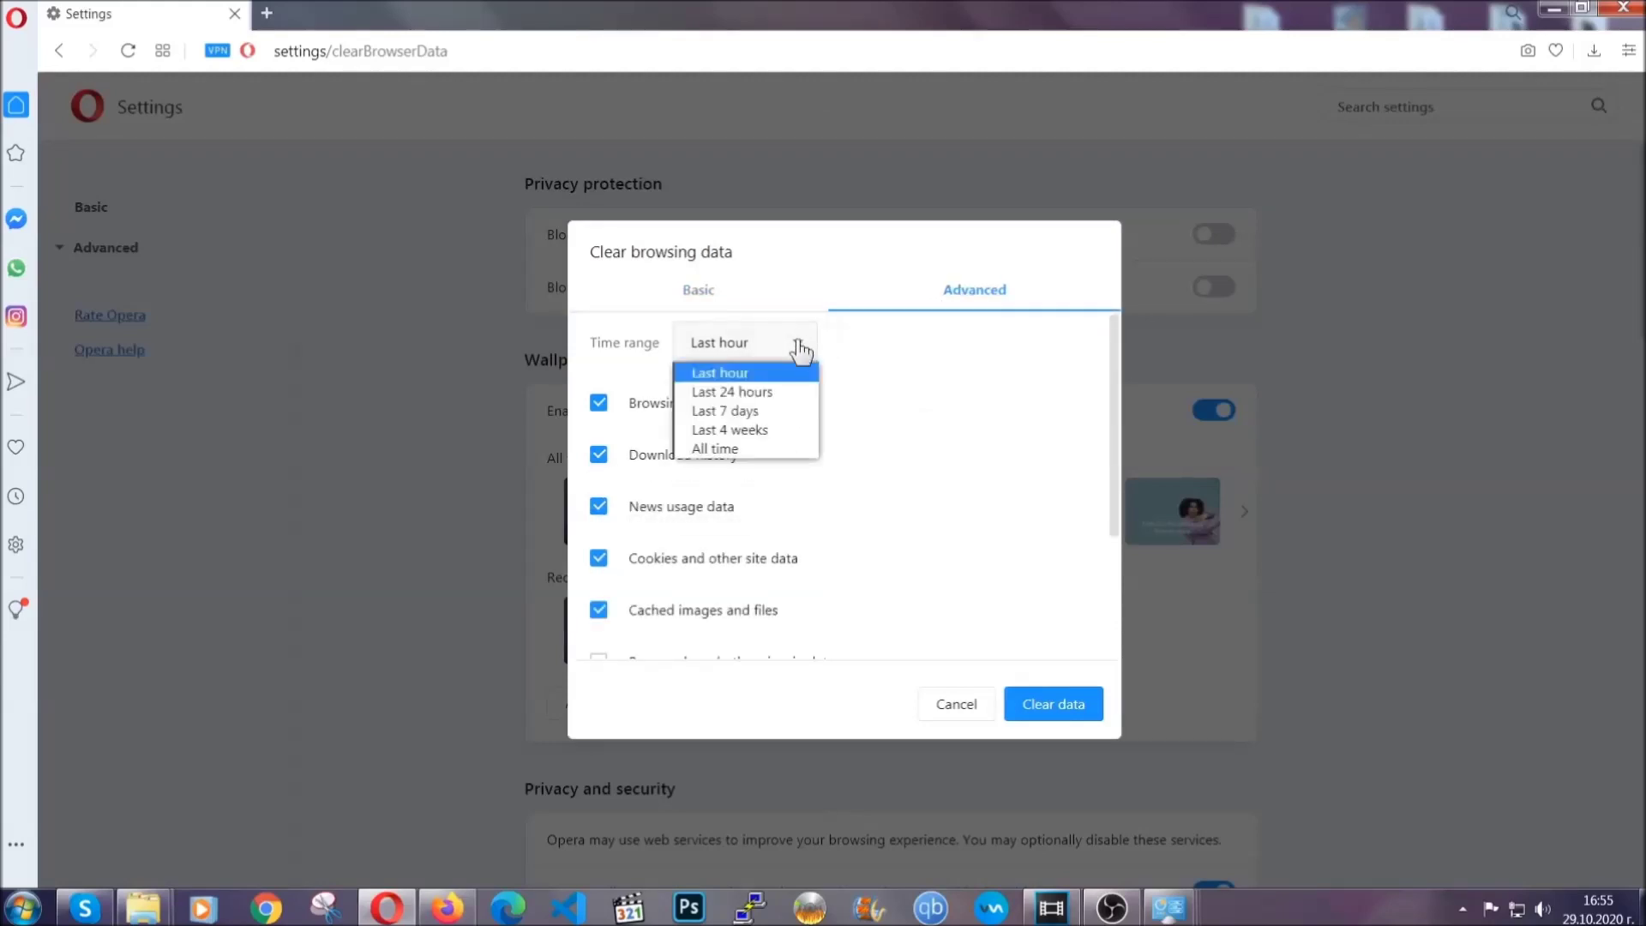
click(742, 448)
scroll(751, 459, down, 3)
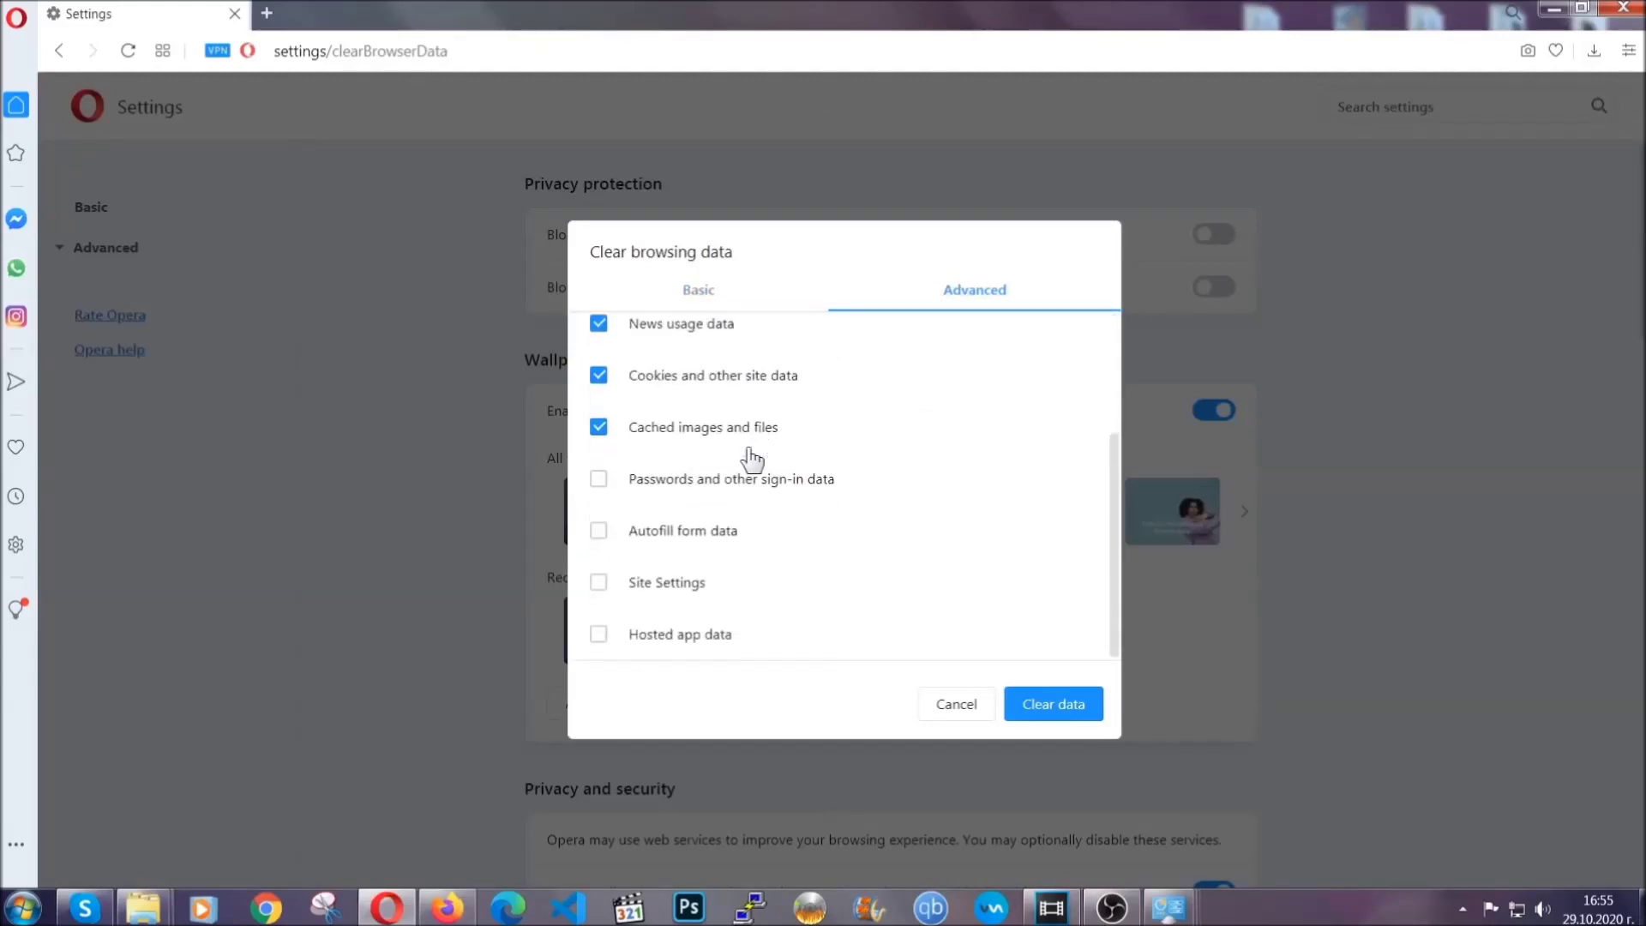
click(676, 583)
click(656, 634)
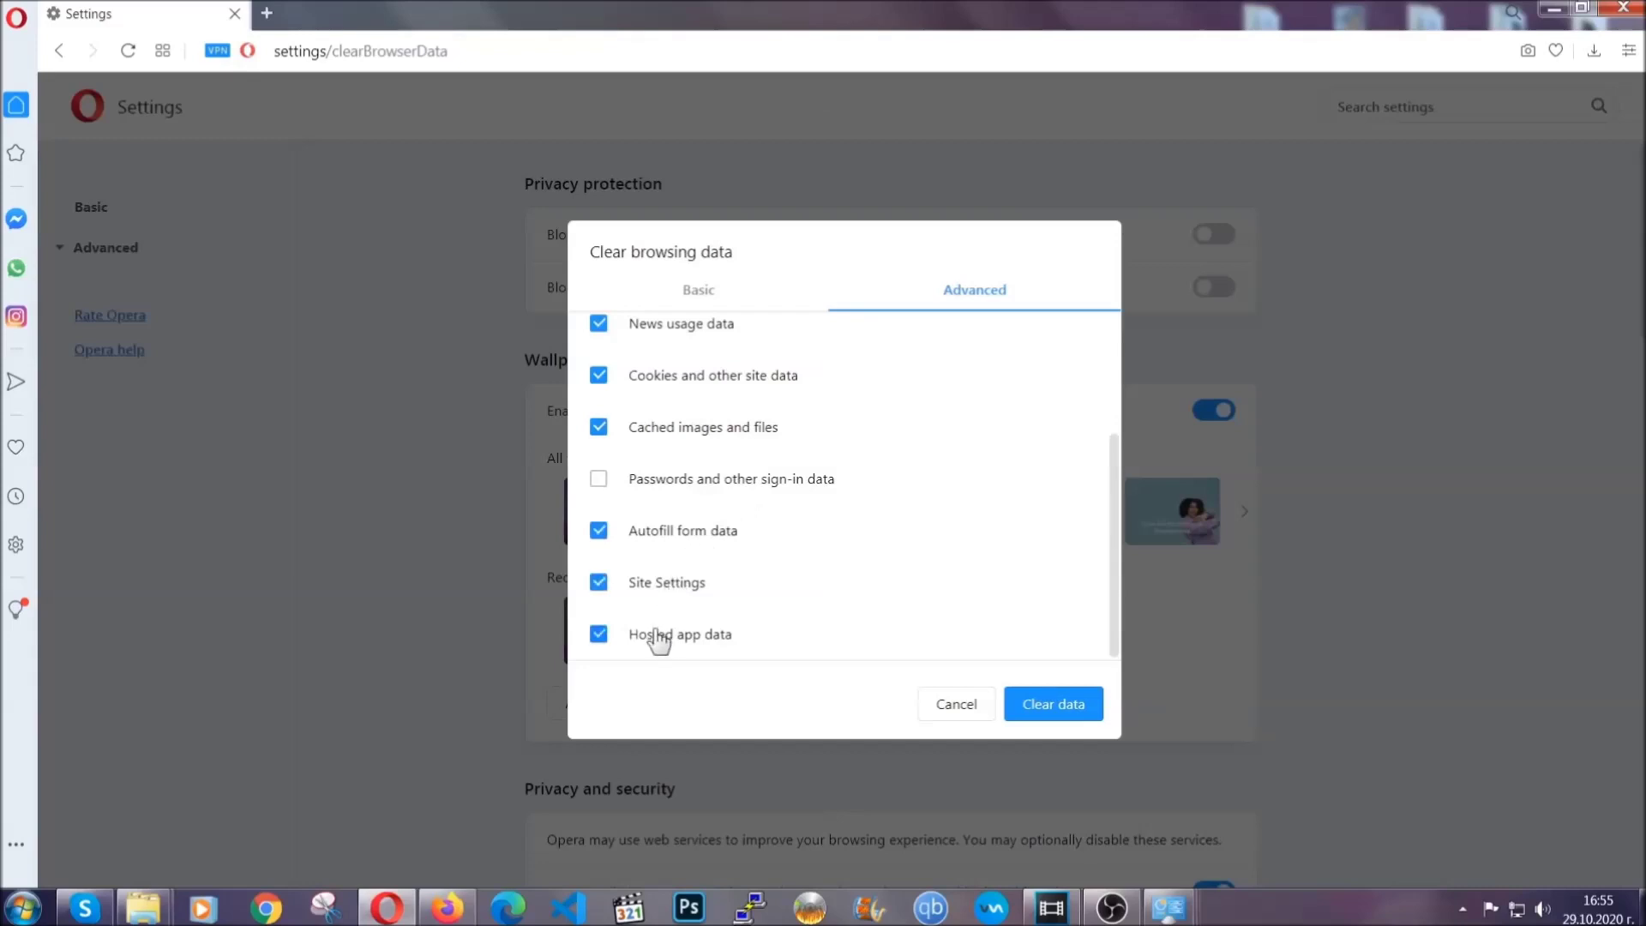
click(1044, 711)
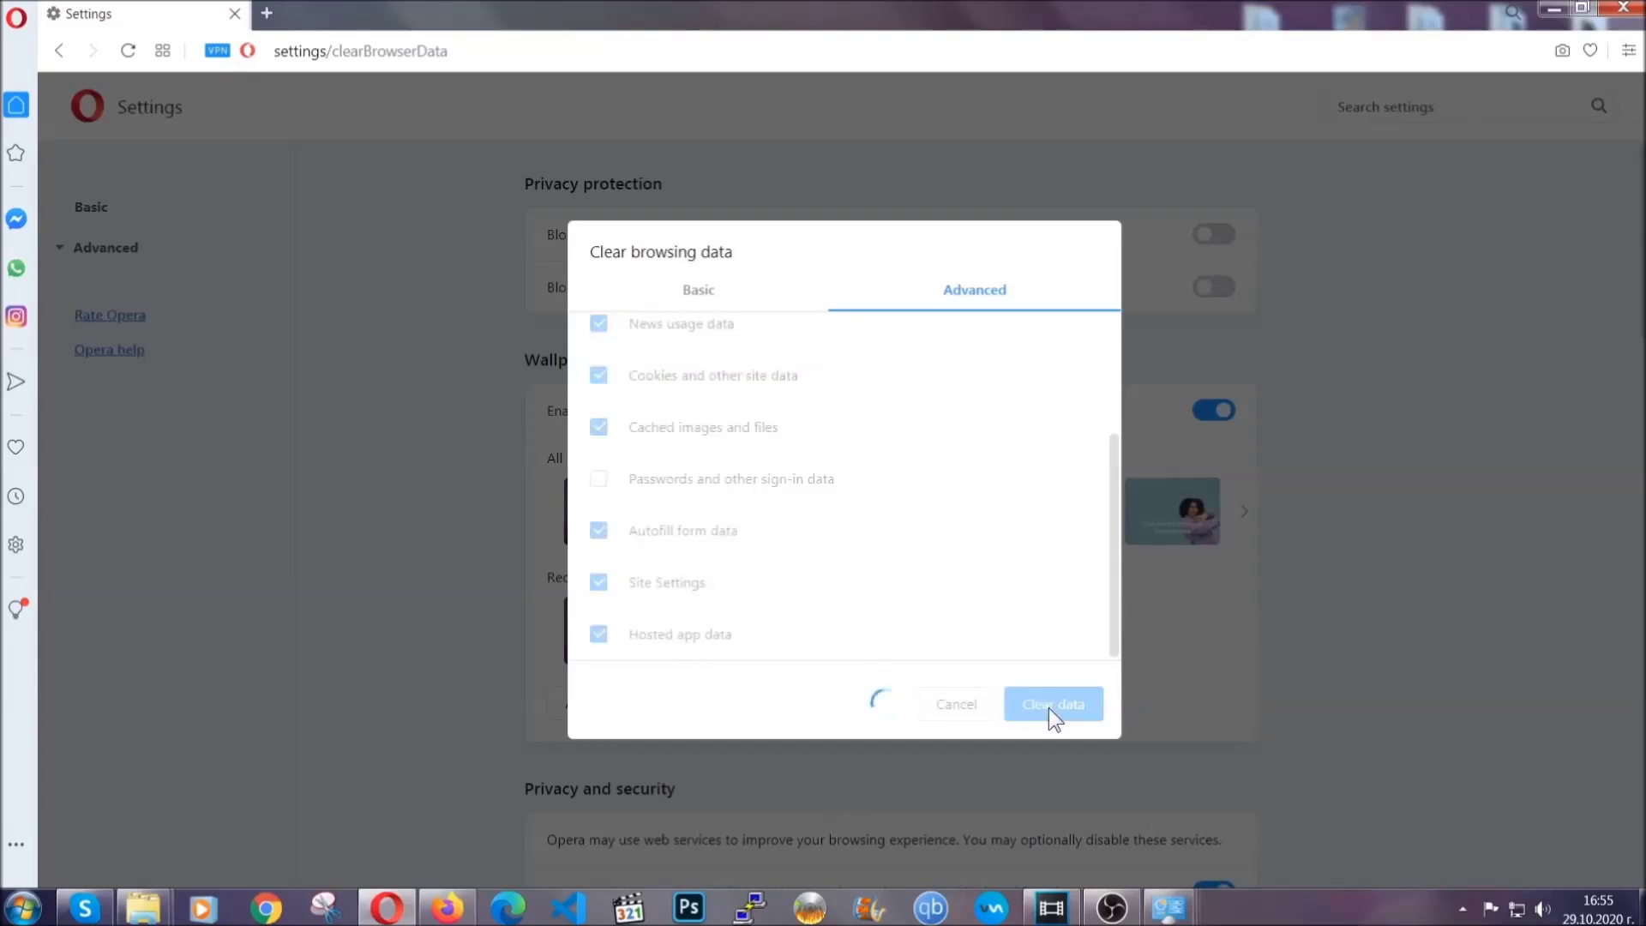